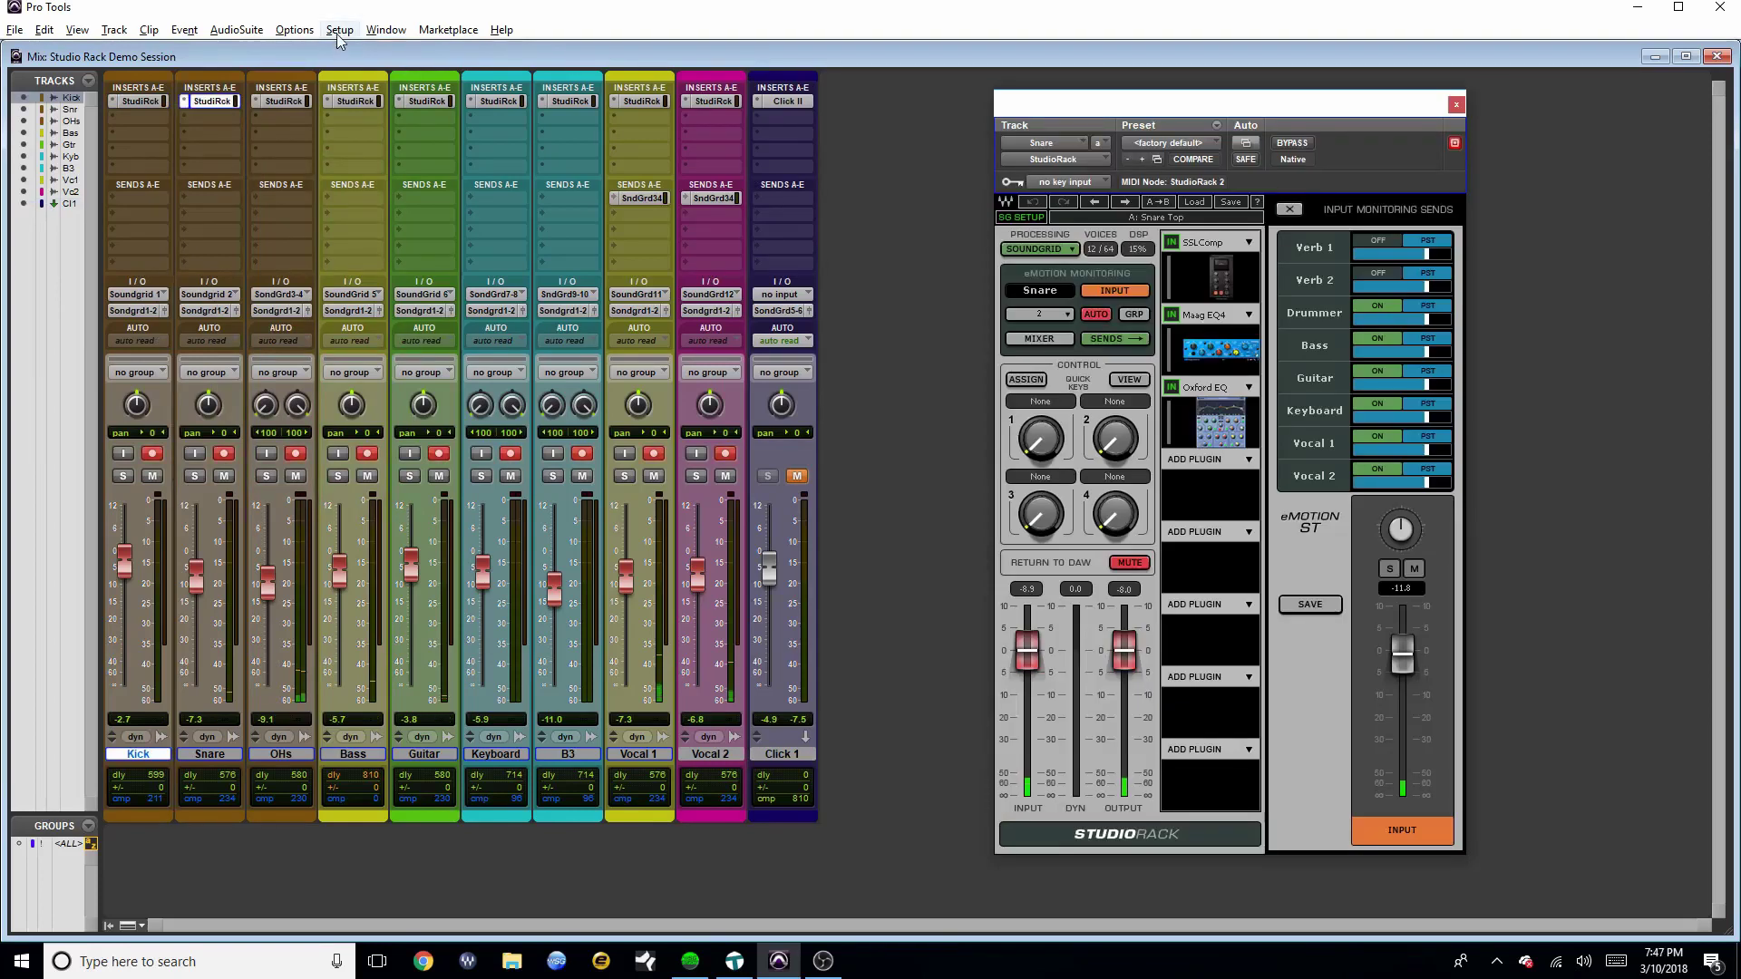
Confirm the playback engine is Waves SoundGrid with a 64-sample buffer
left_click(339, 30)
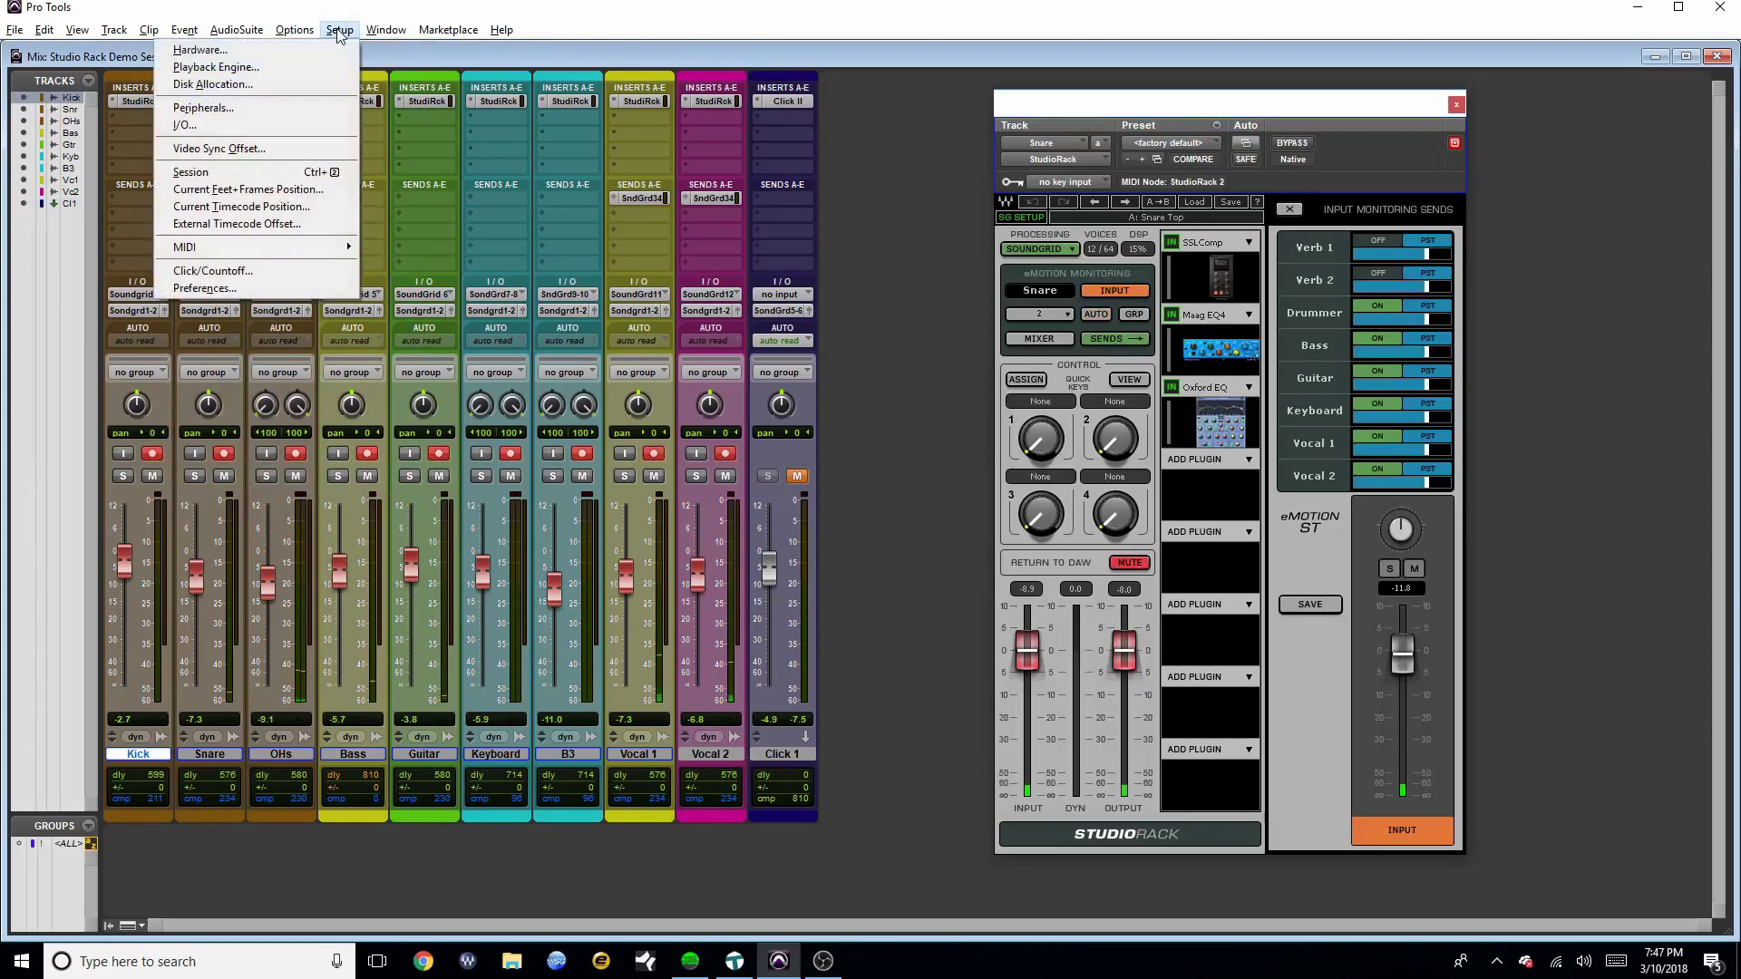
left_click(305, 70)
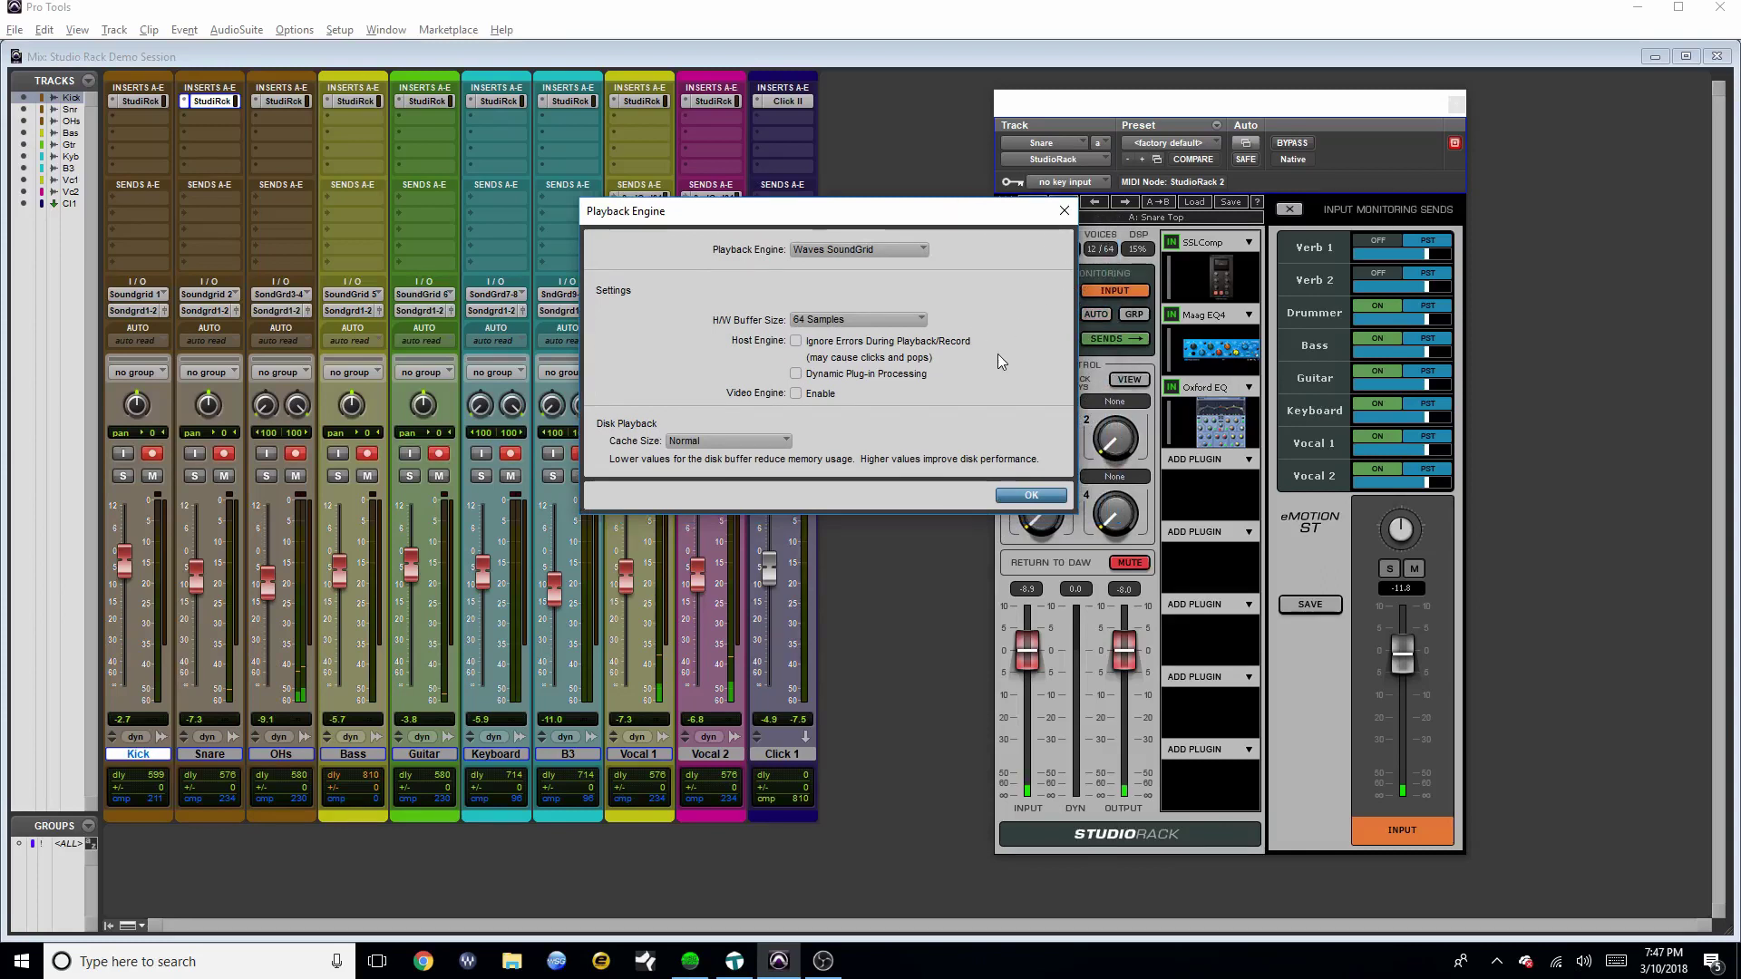
key("Return")
left_click(339, 30)
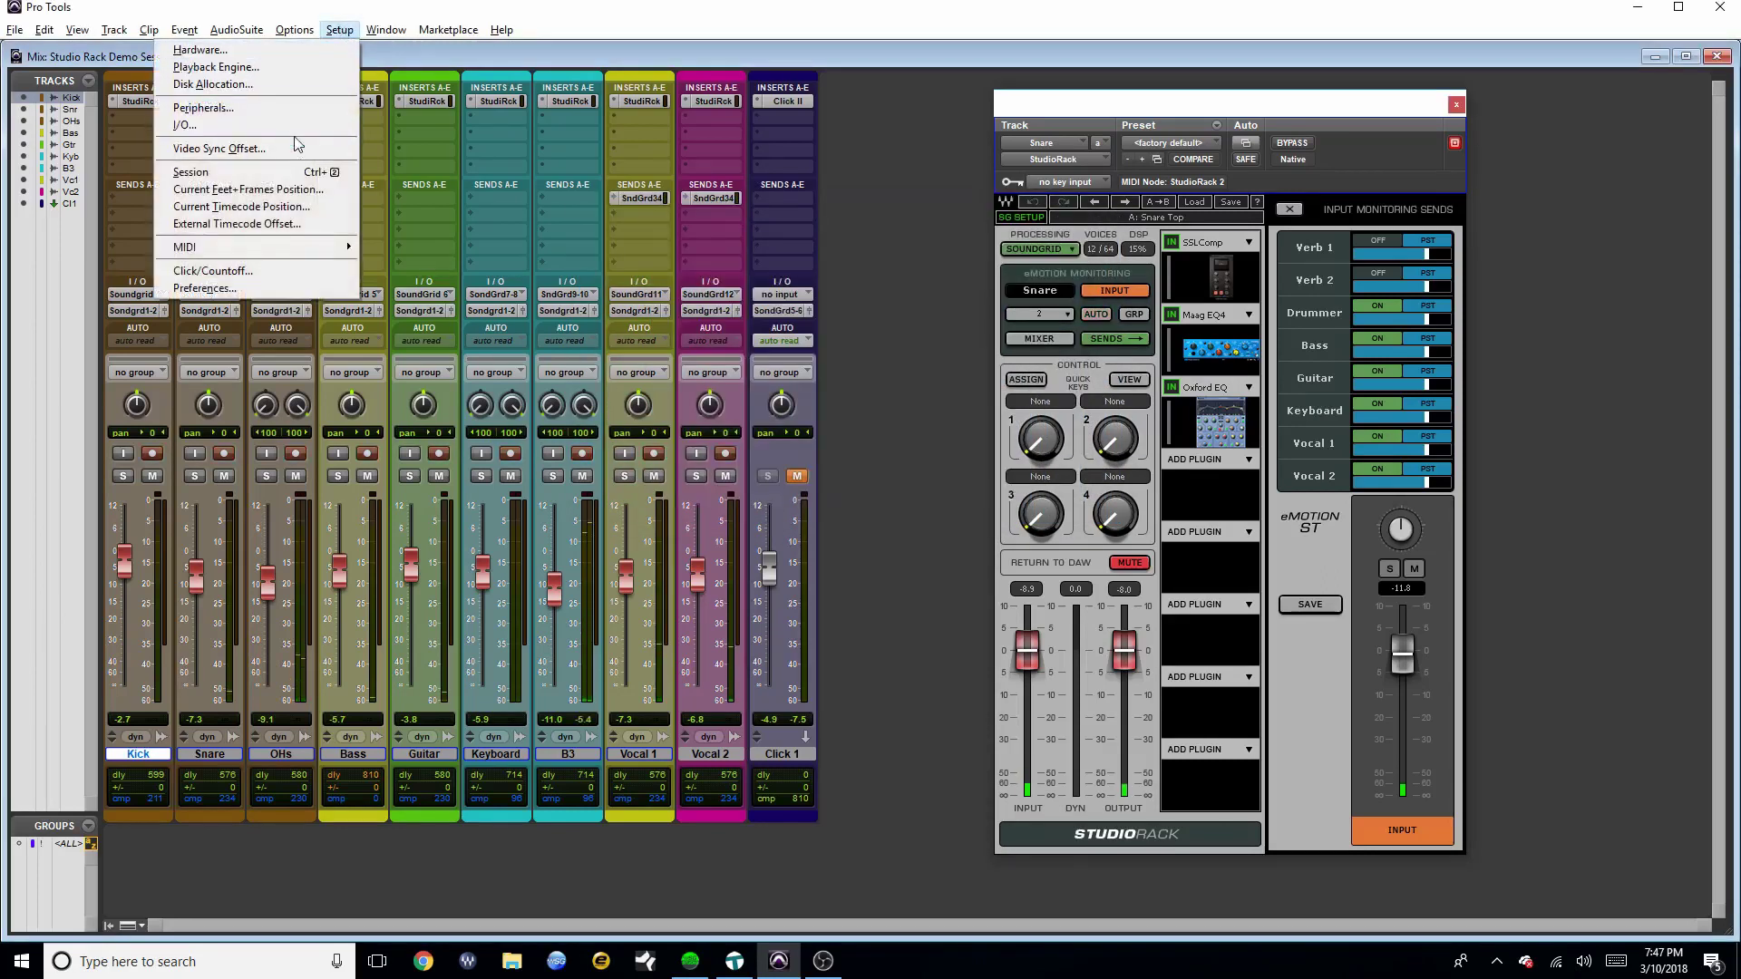
Set MIDI controller #1 to HUI, receiving from and sending to StudioRack
left_click(276, 108)
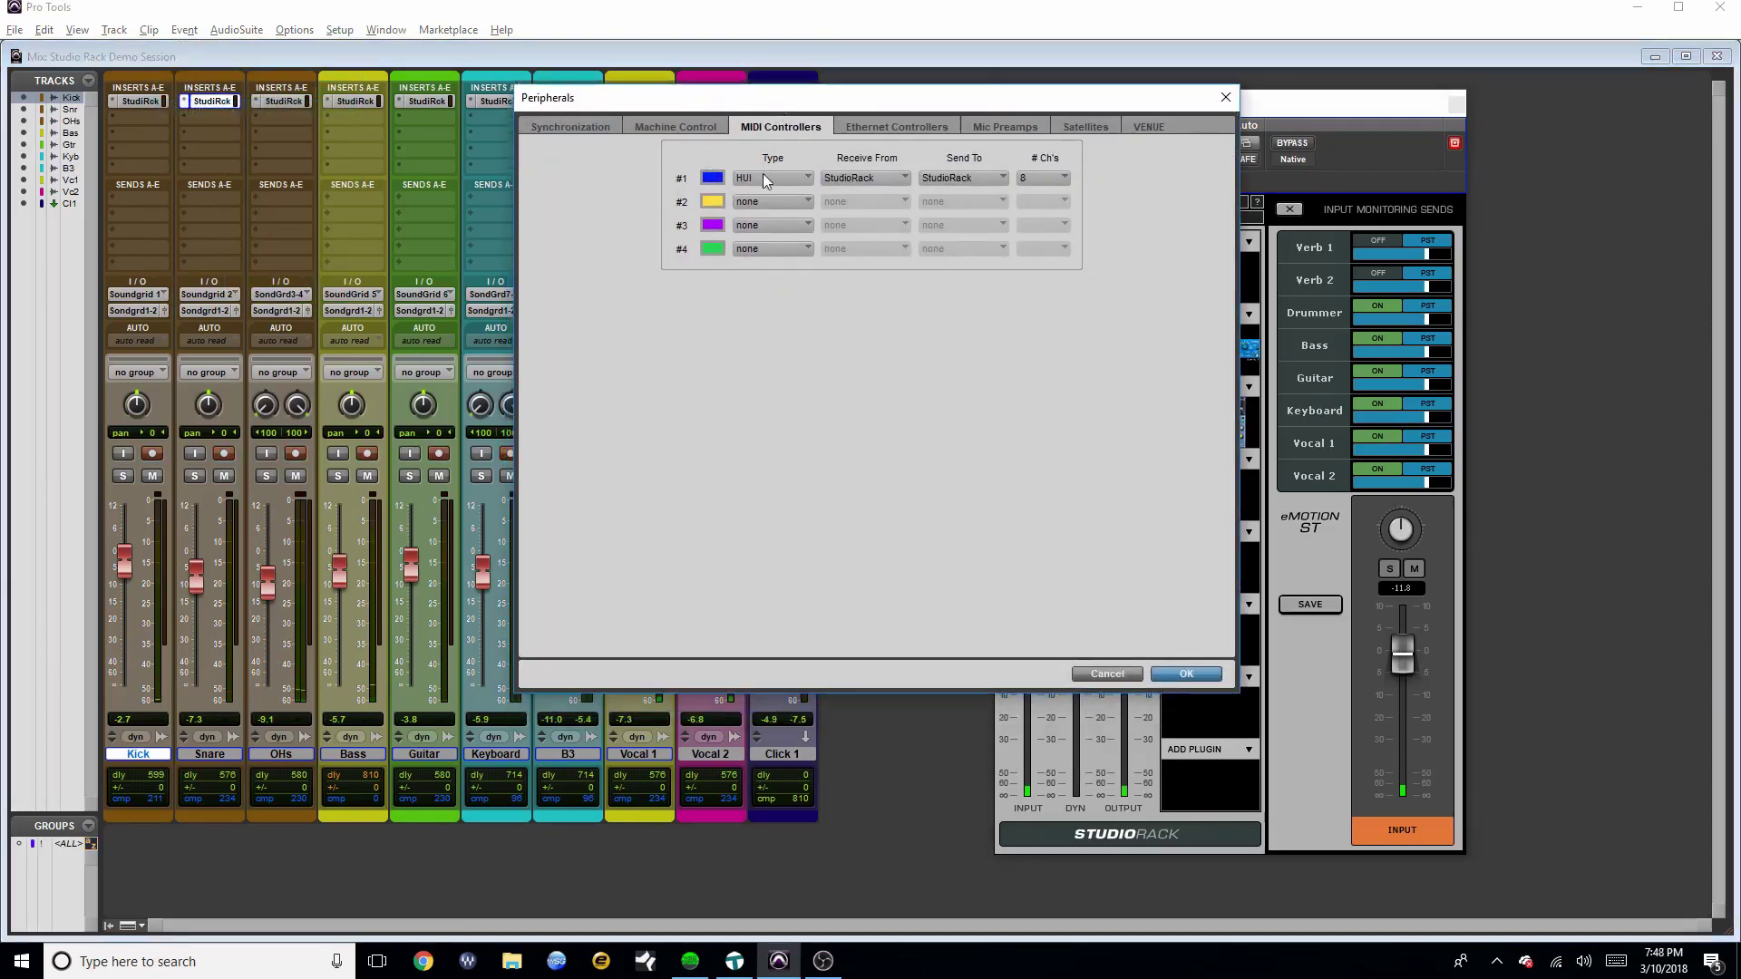
left_click(797, 182)
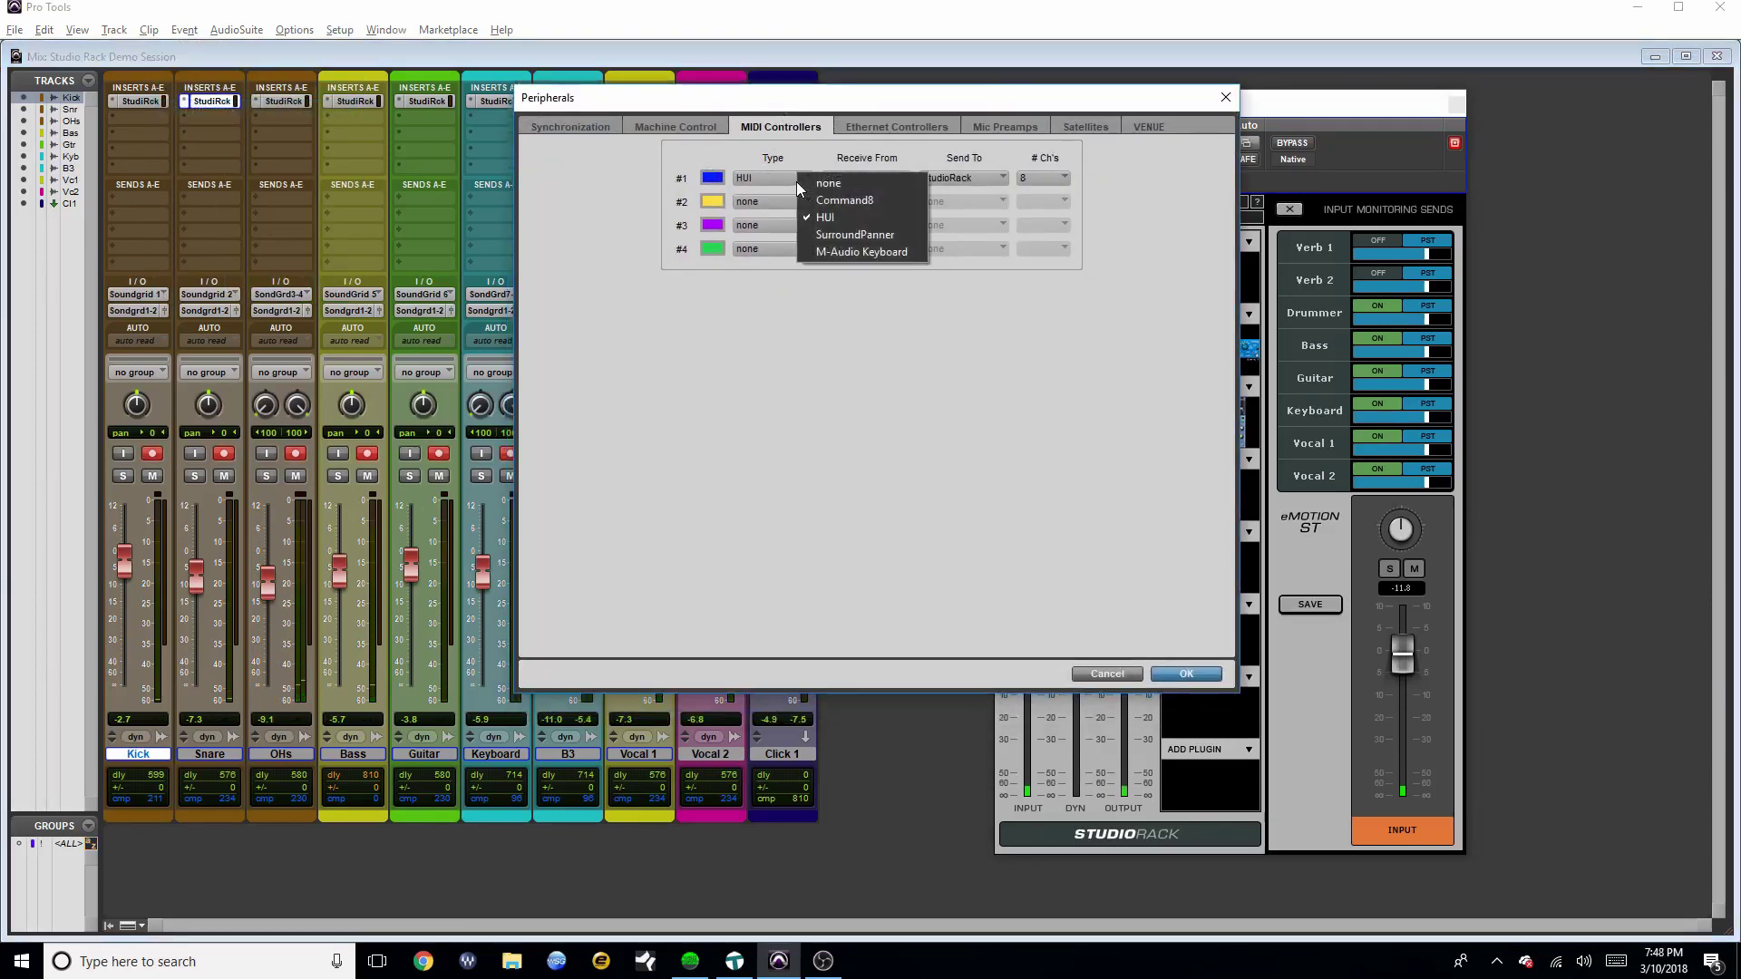
left_click(839, 216)
left_click(884, 177)
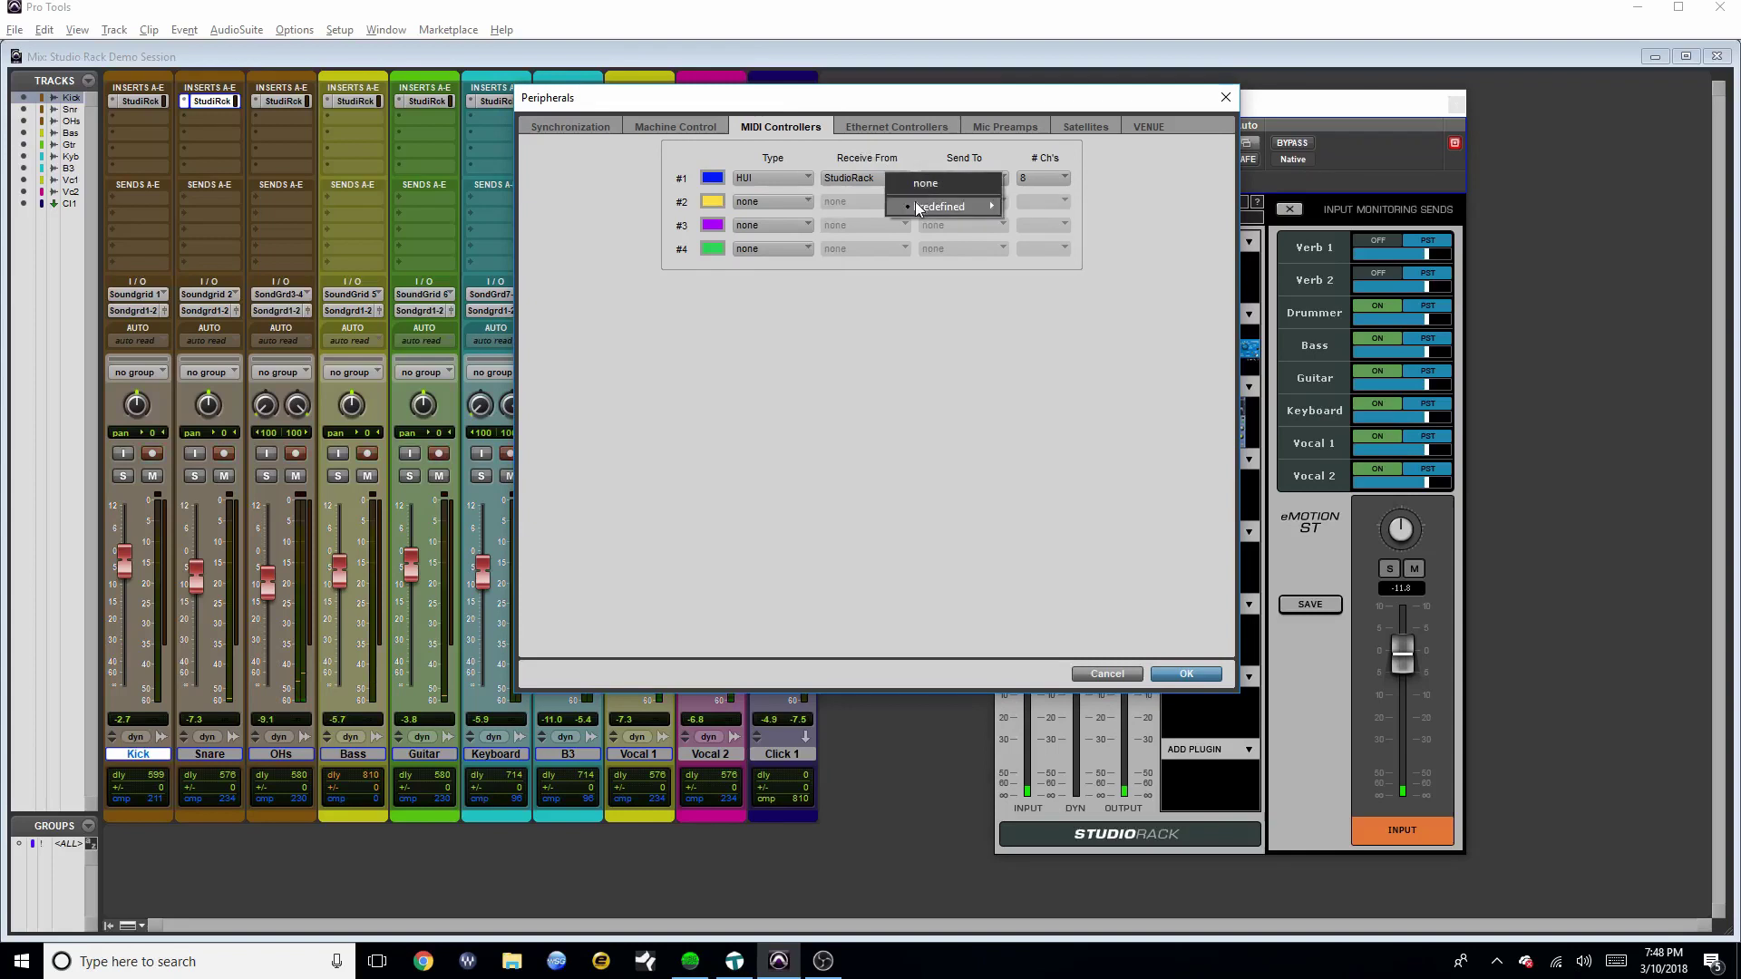
mouse_move(933, 201)
left_click(1135, 209)
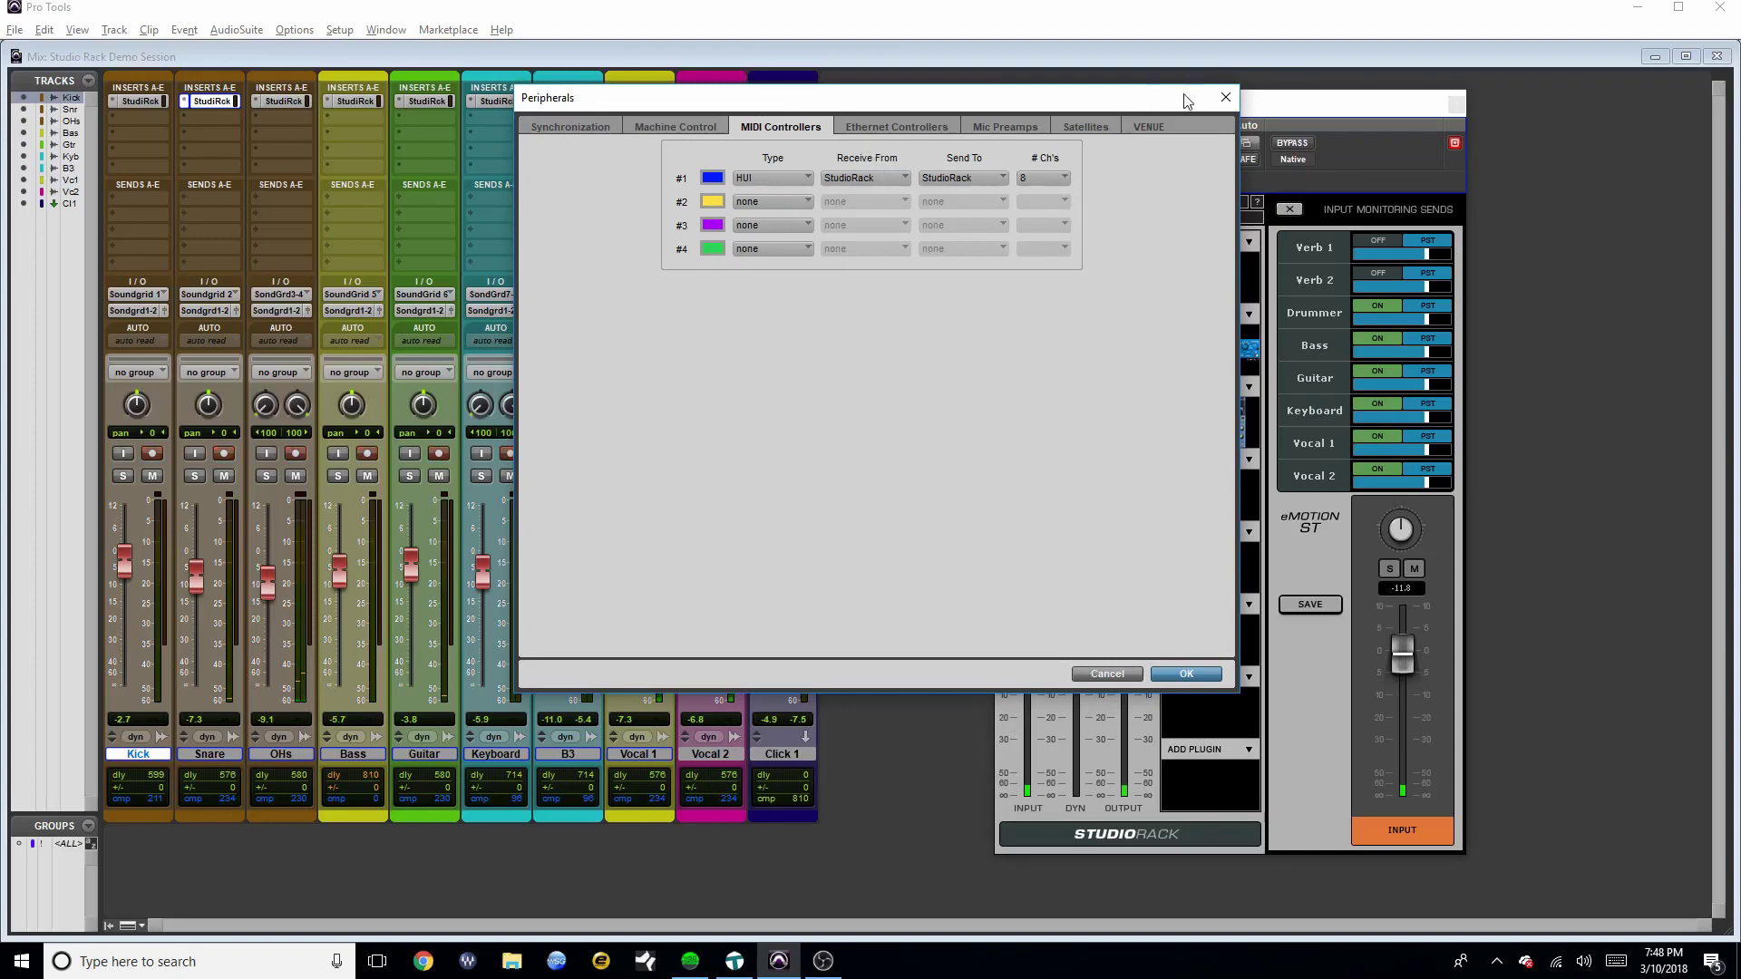
left_click(1225, 97)
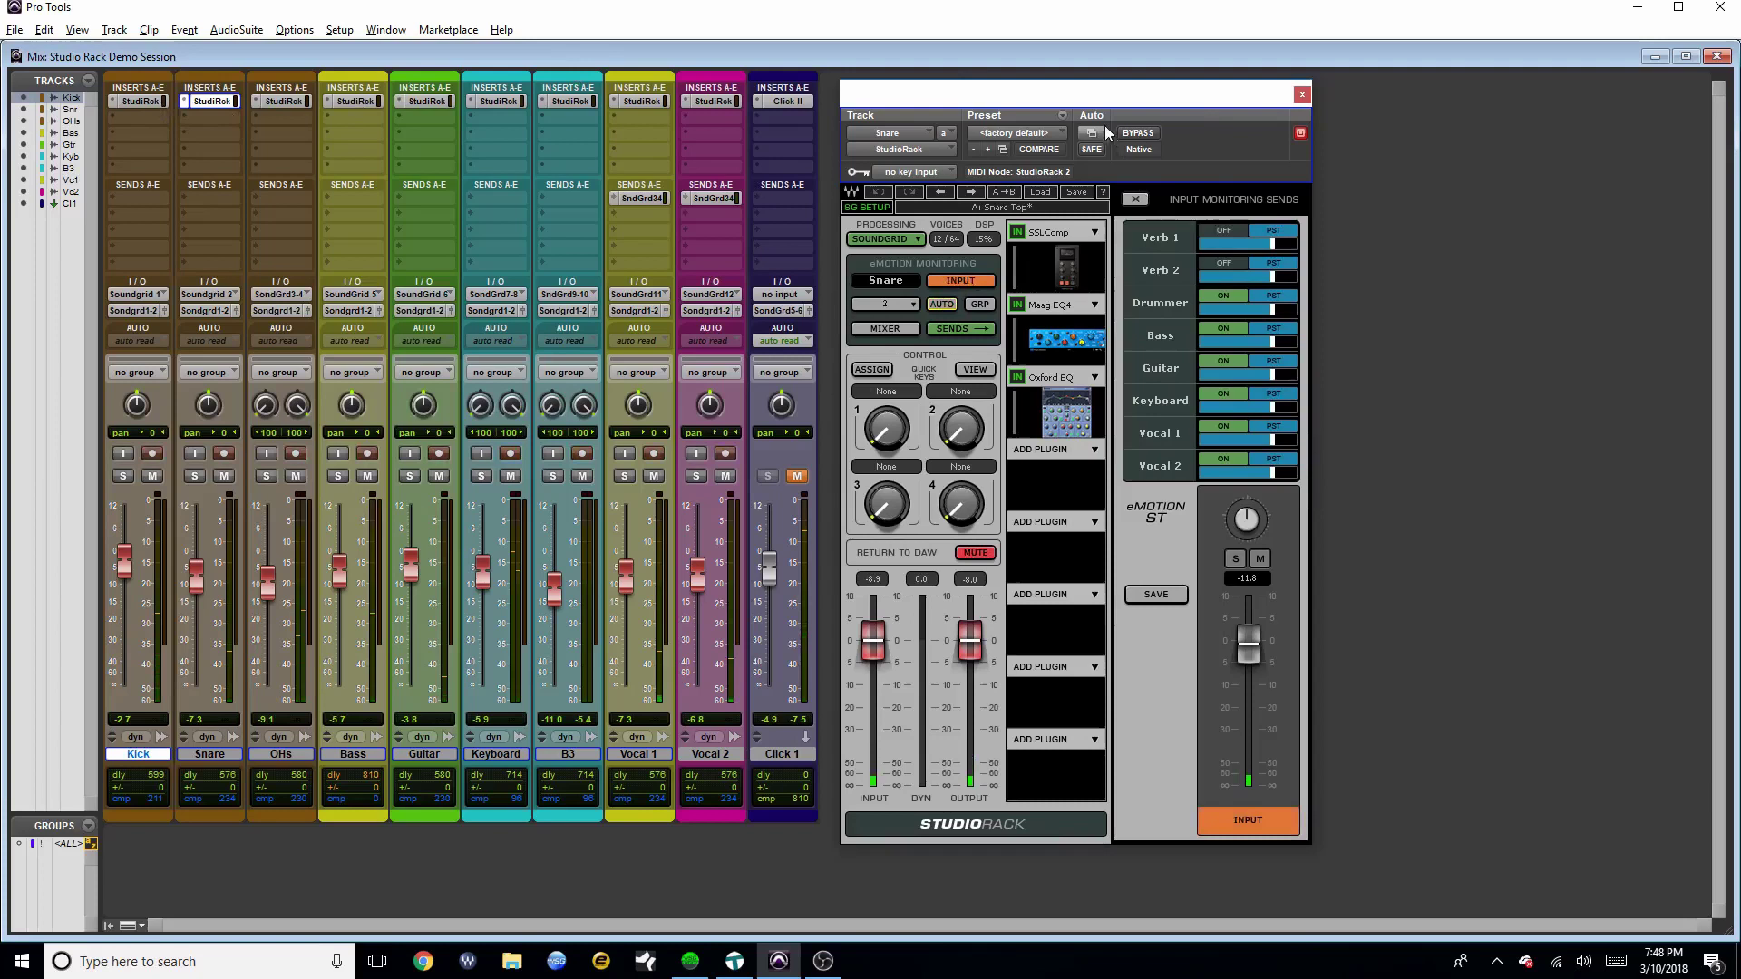
left_click(128, 100)
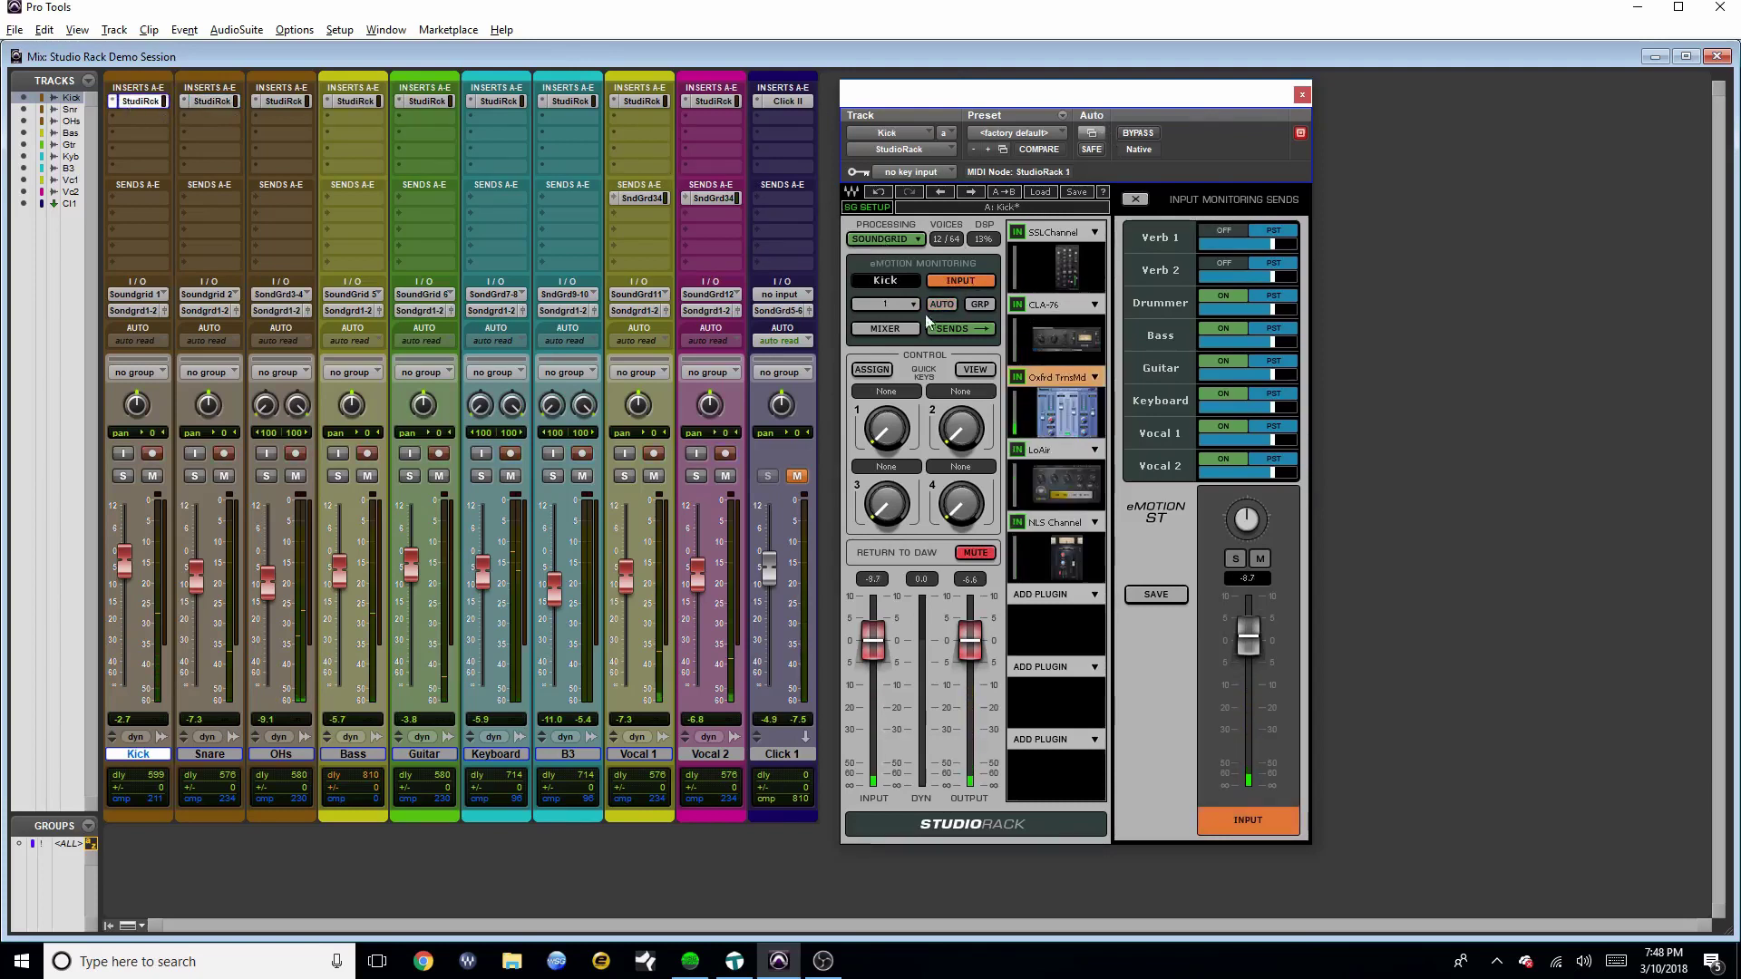
left_click(207, 101)
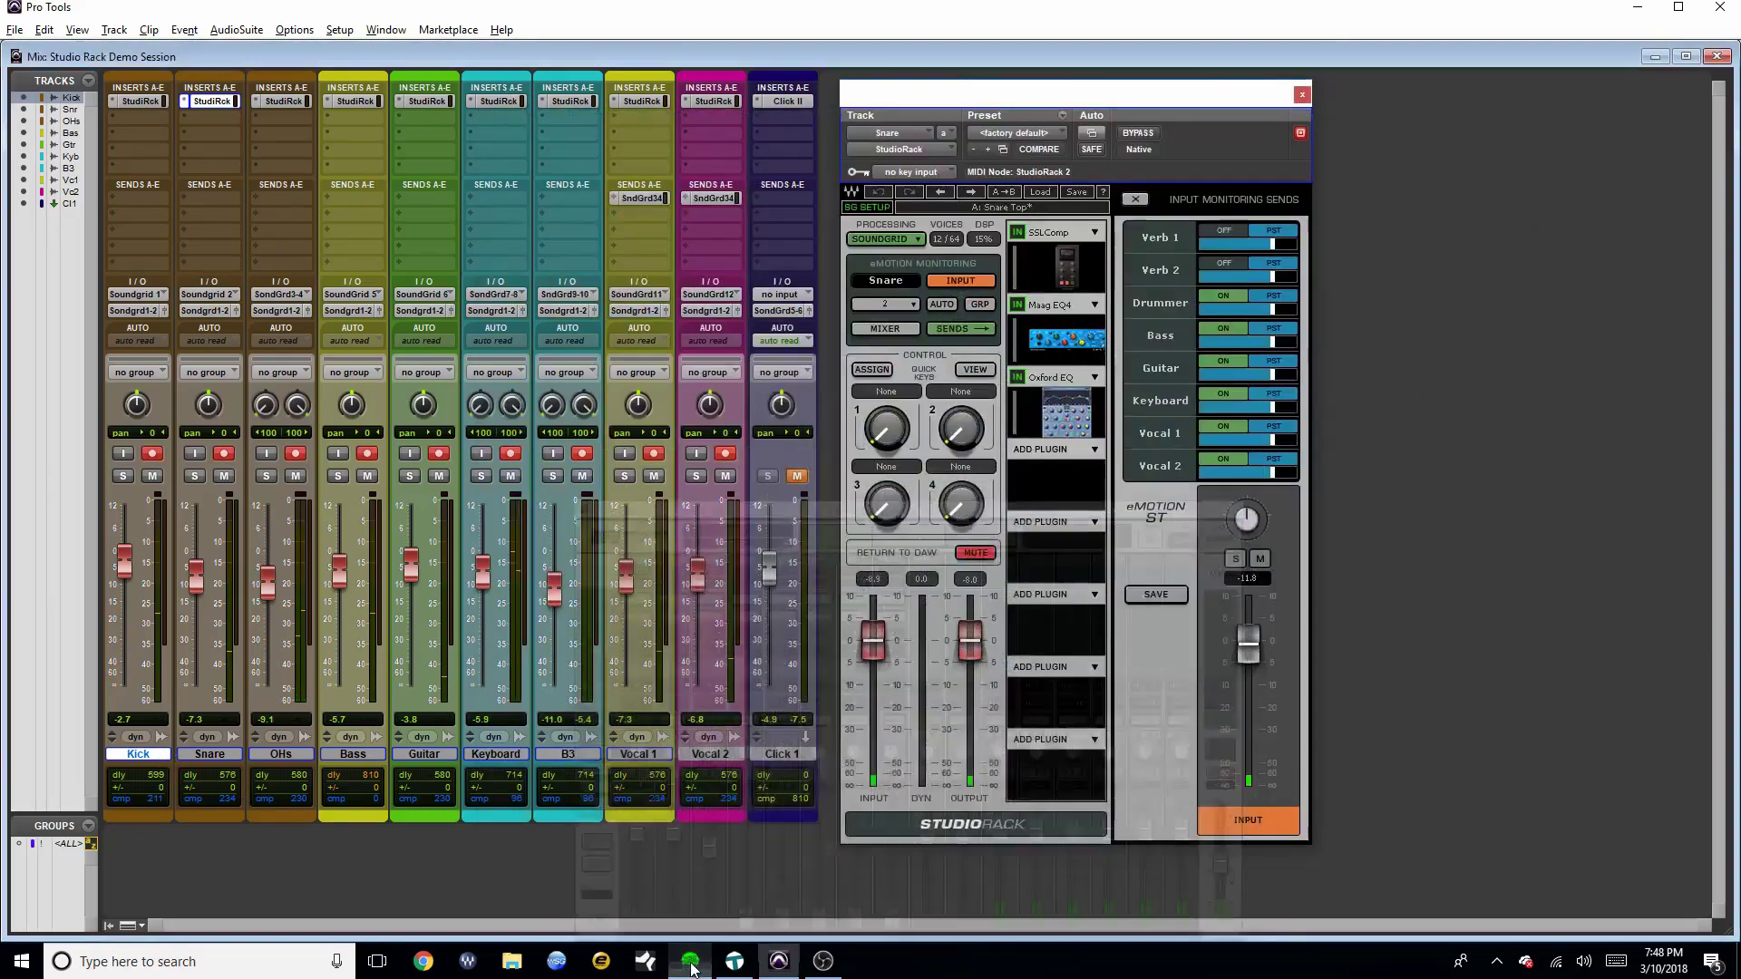
left_click(698, 940)
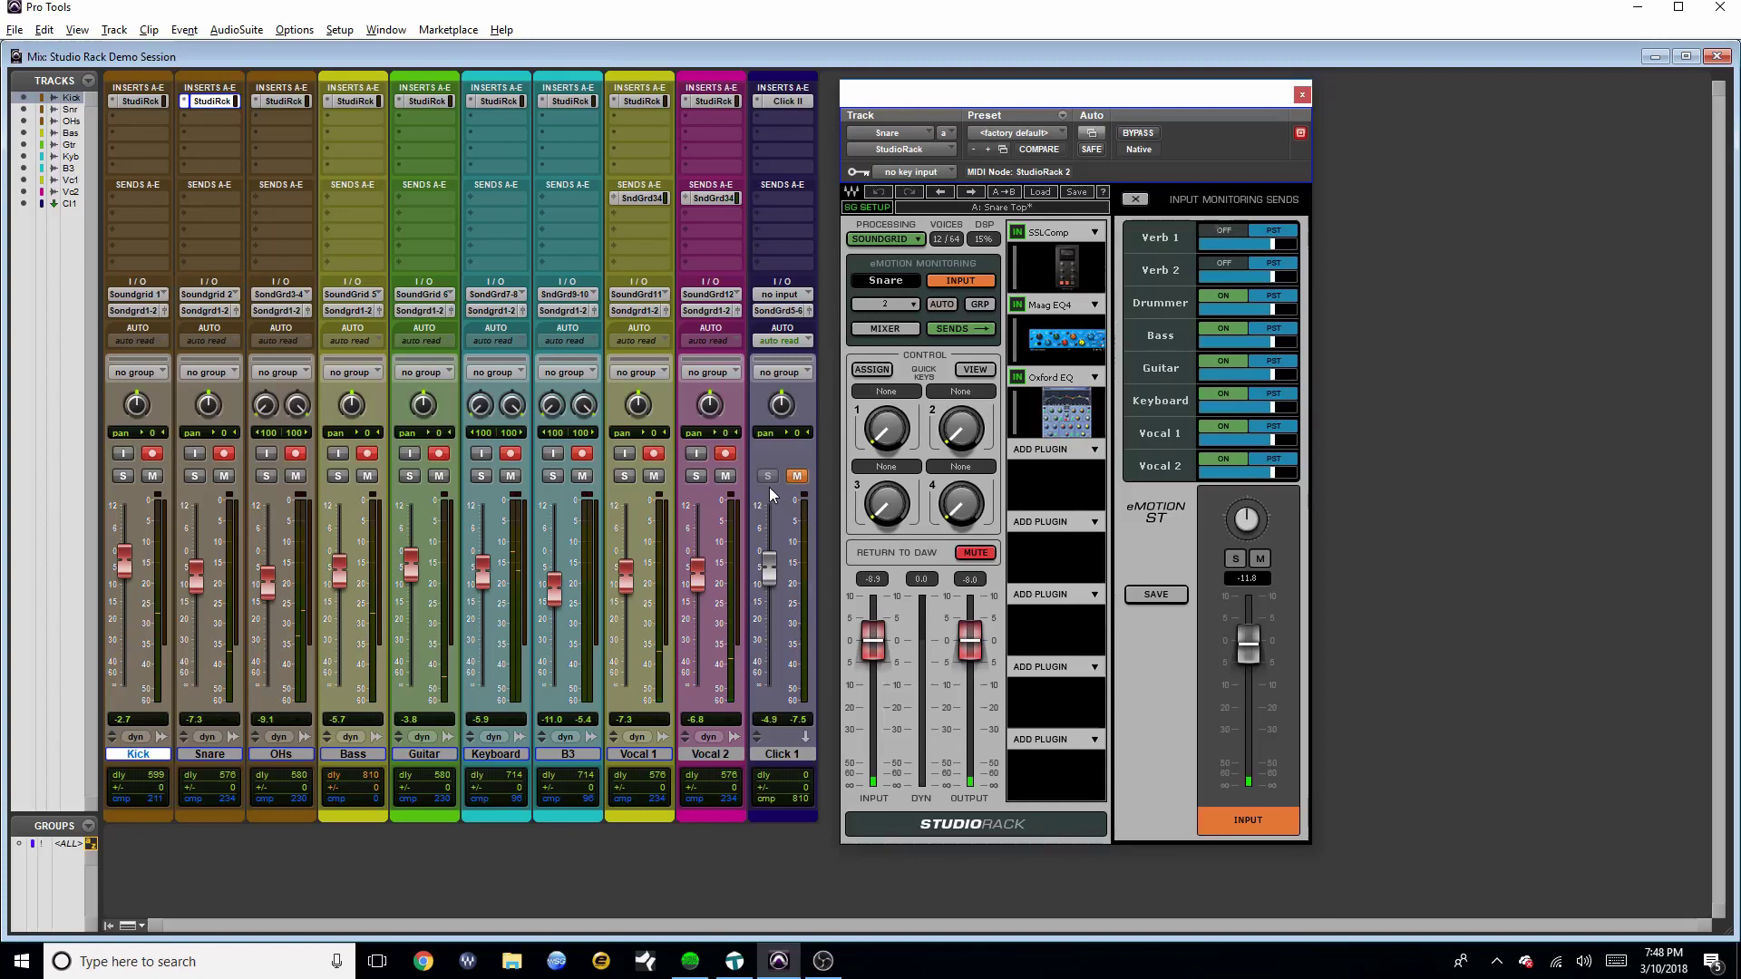
left_click(141, 100)
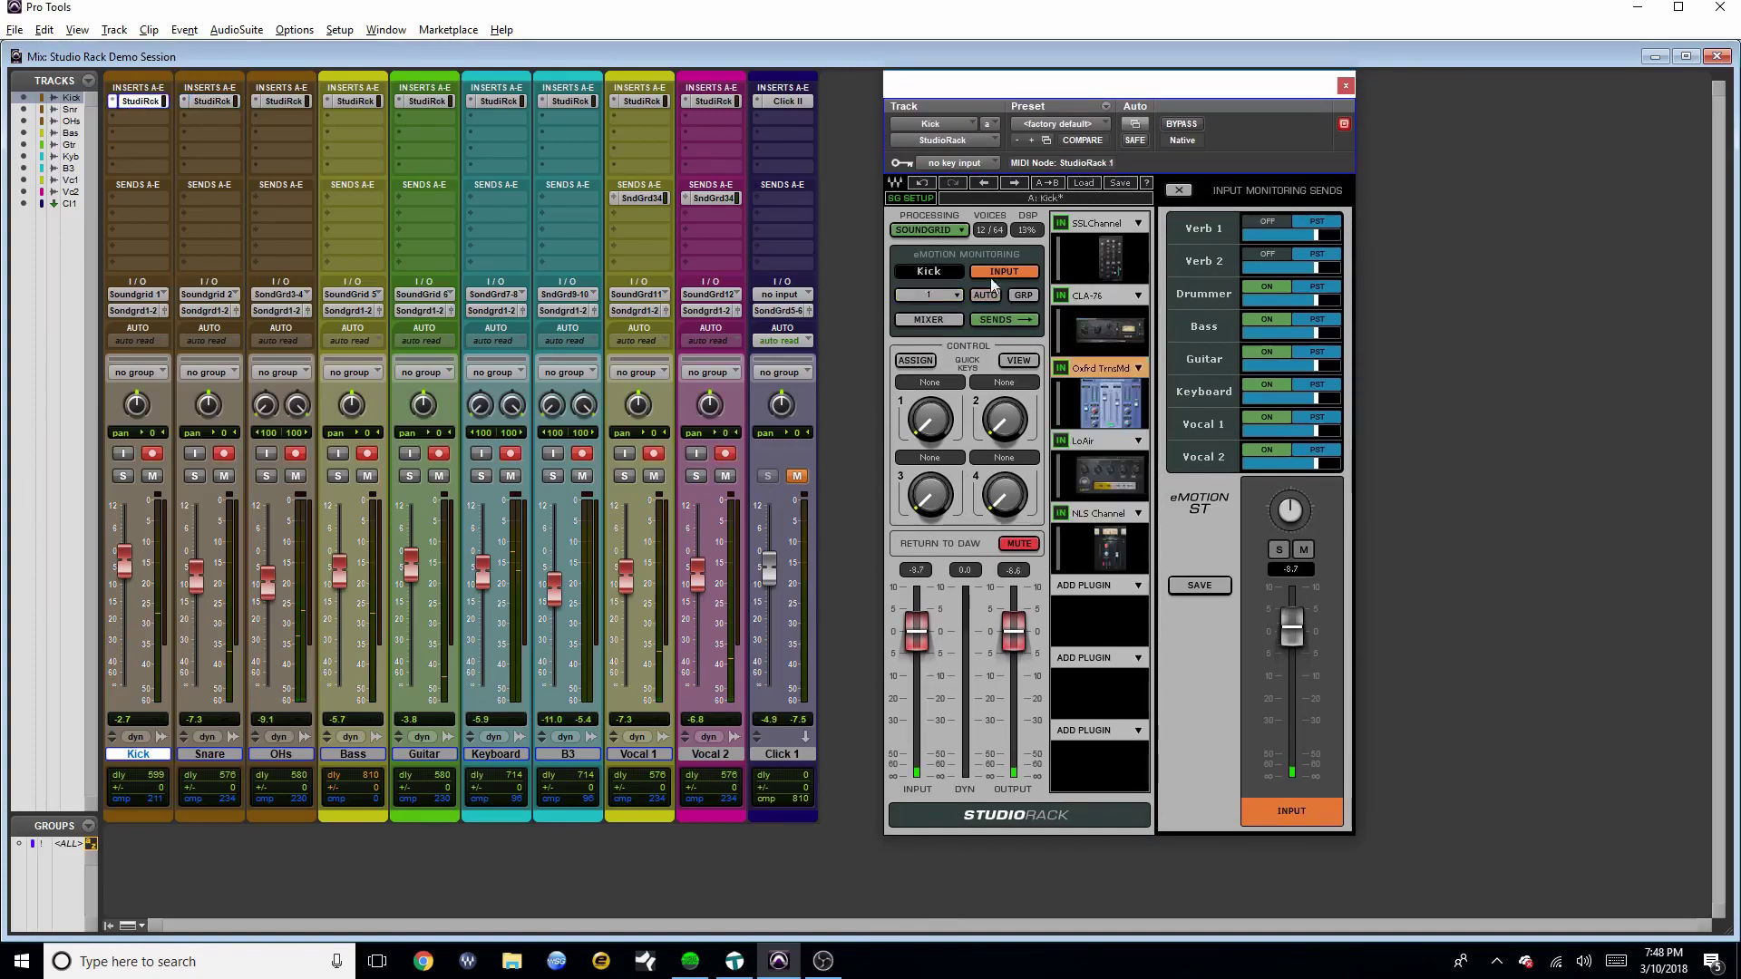
left_click(949, 296)
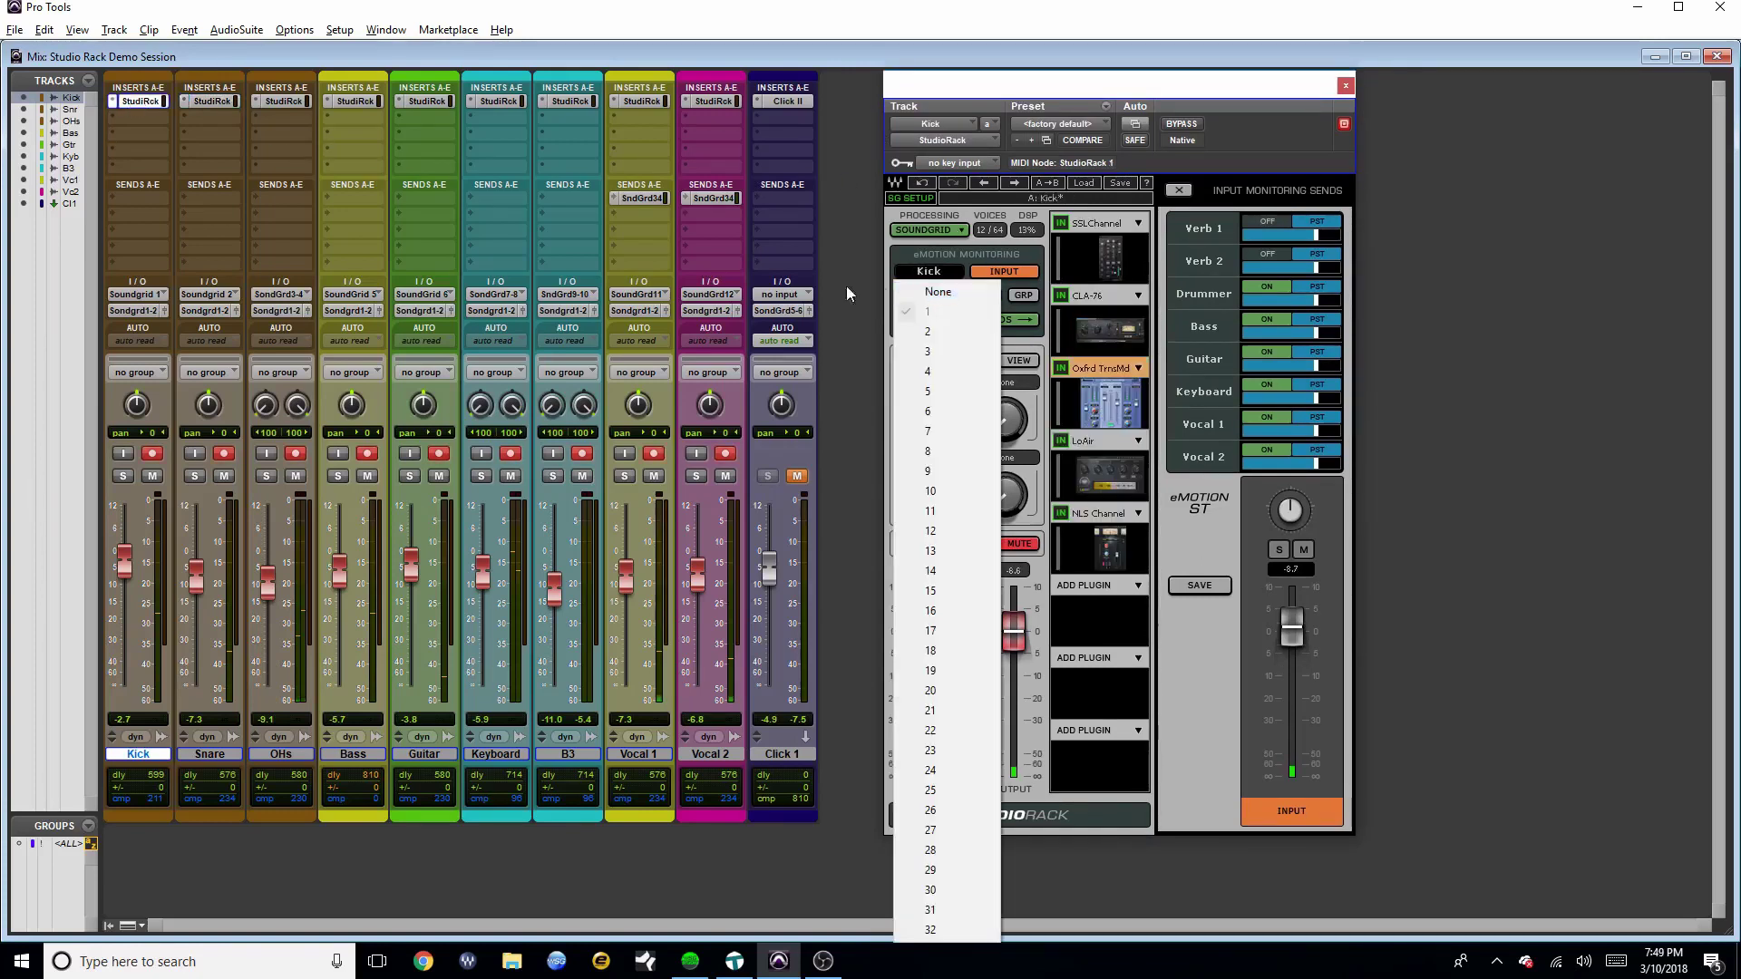
left_click(145, 296)
mouse_move(193, 325)
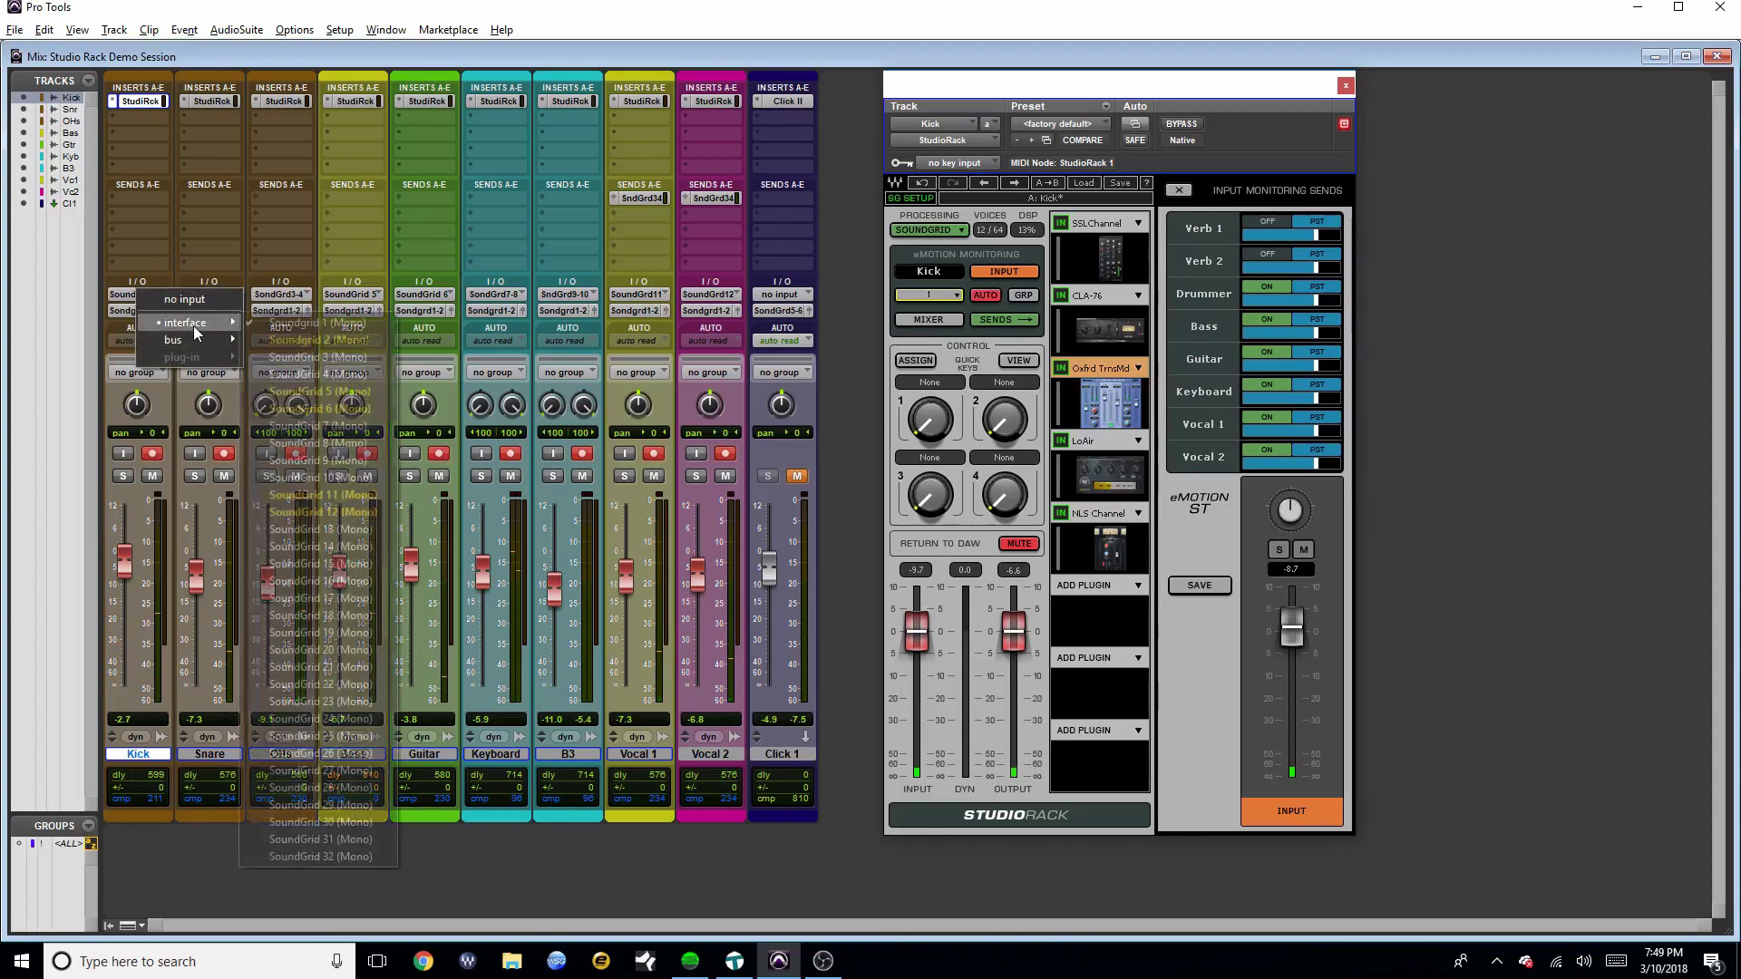
left_click(899, 288)
left_click(906, 295)
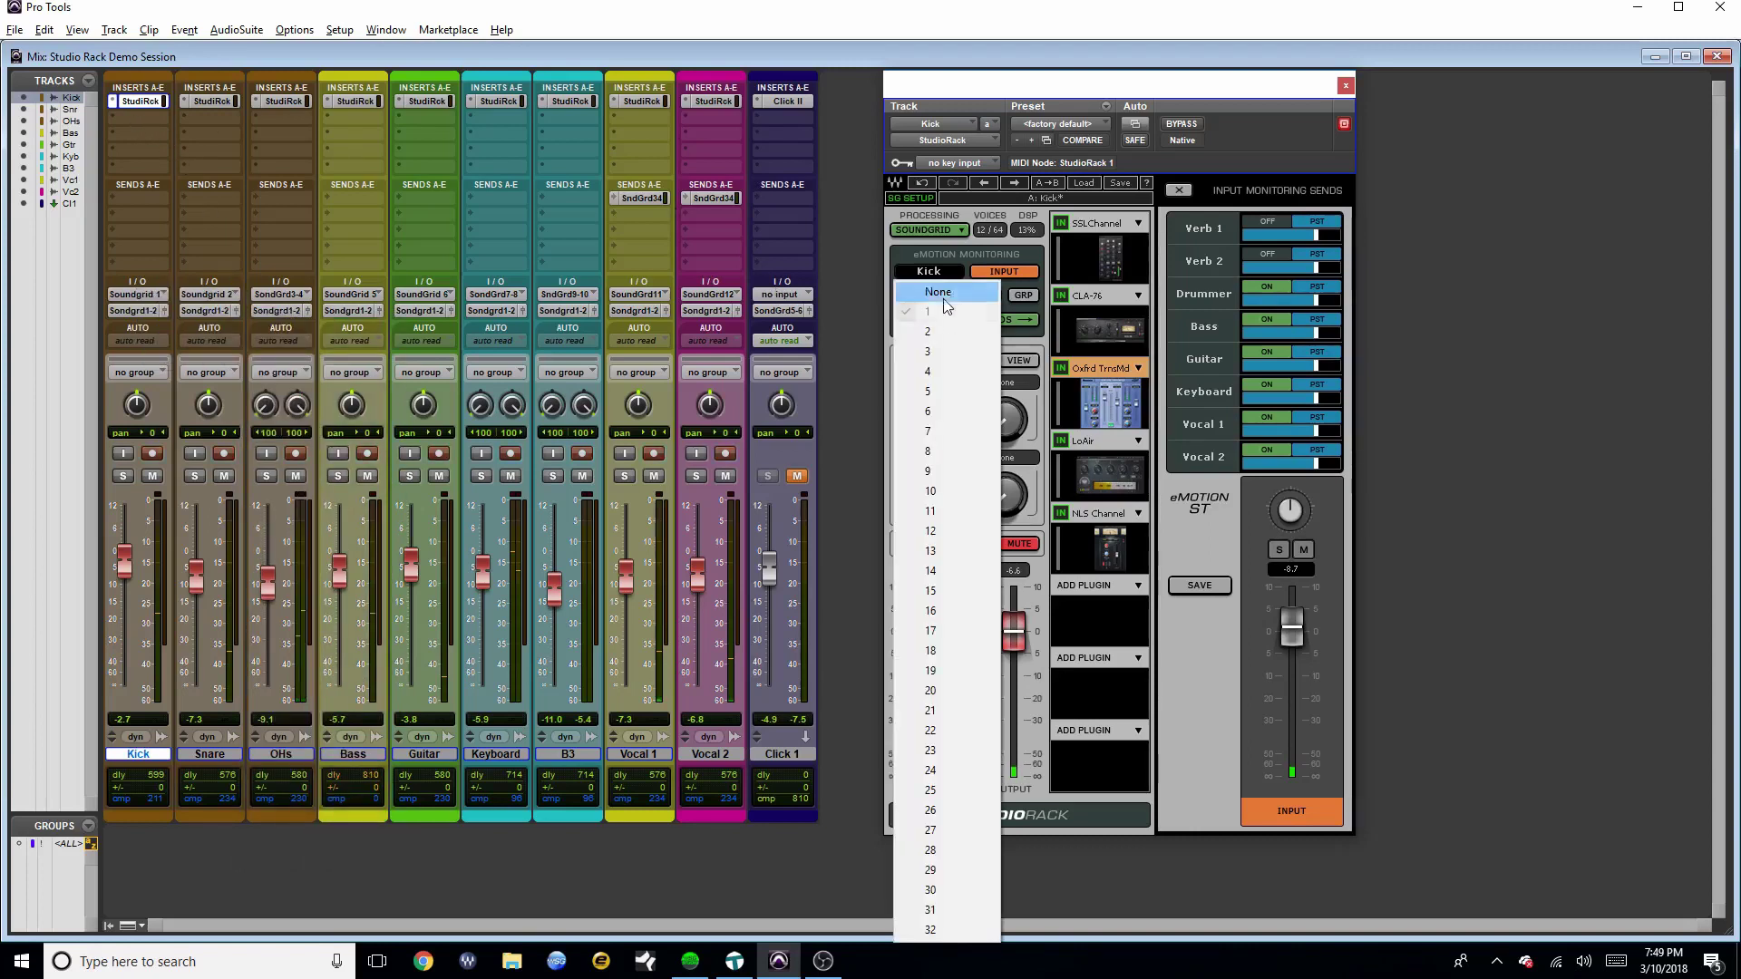
left_click(937, 268)
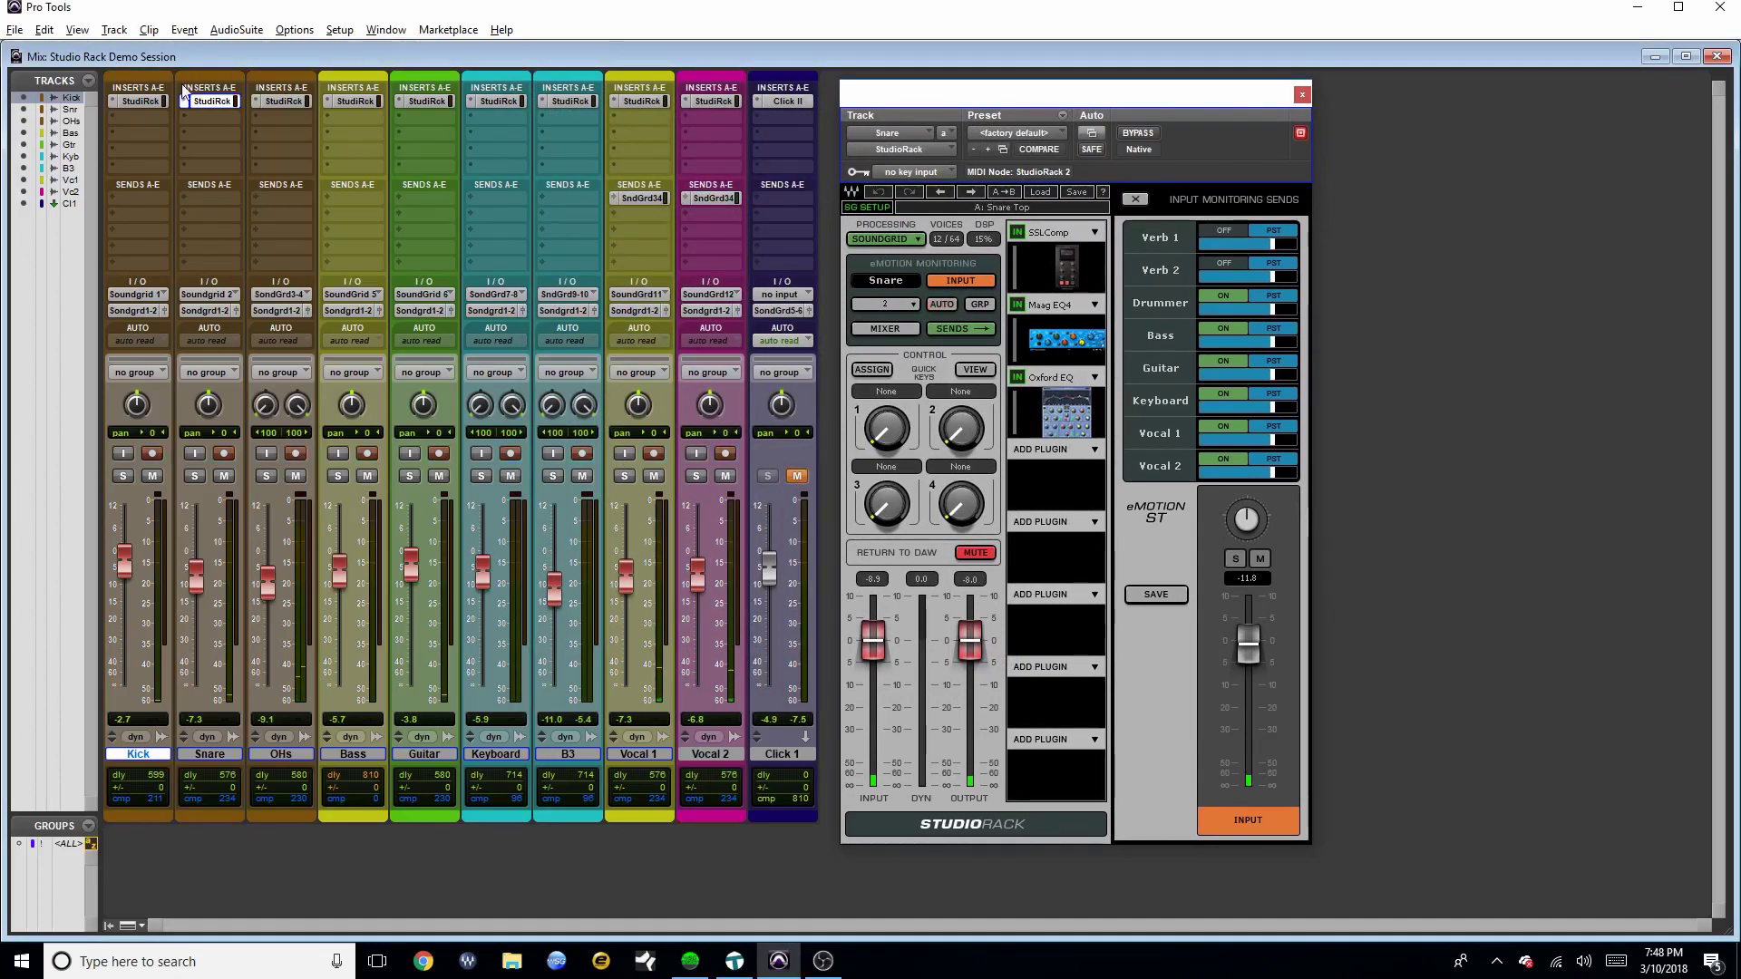
Toggle the Snare's eMOTION monitoring between input and playback several times, ending on PLAYBACK
left_click(979, 284)
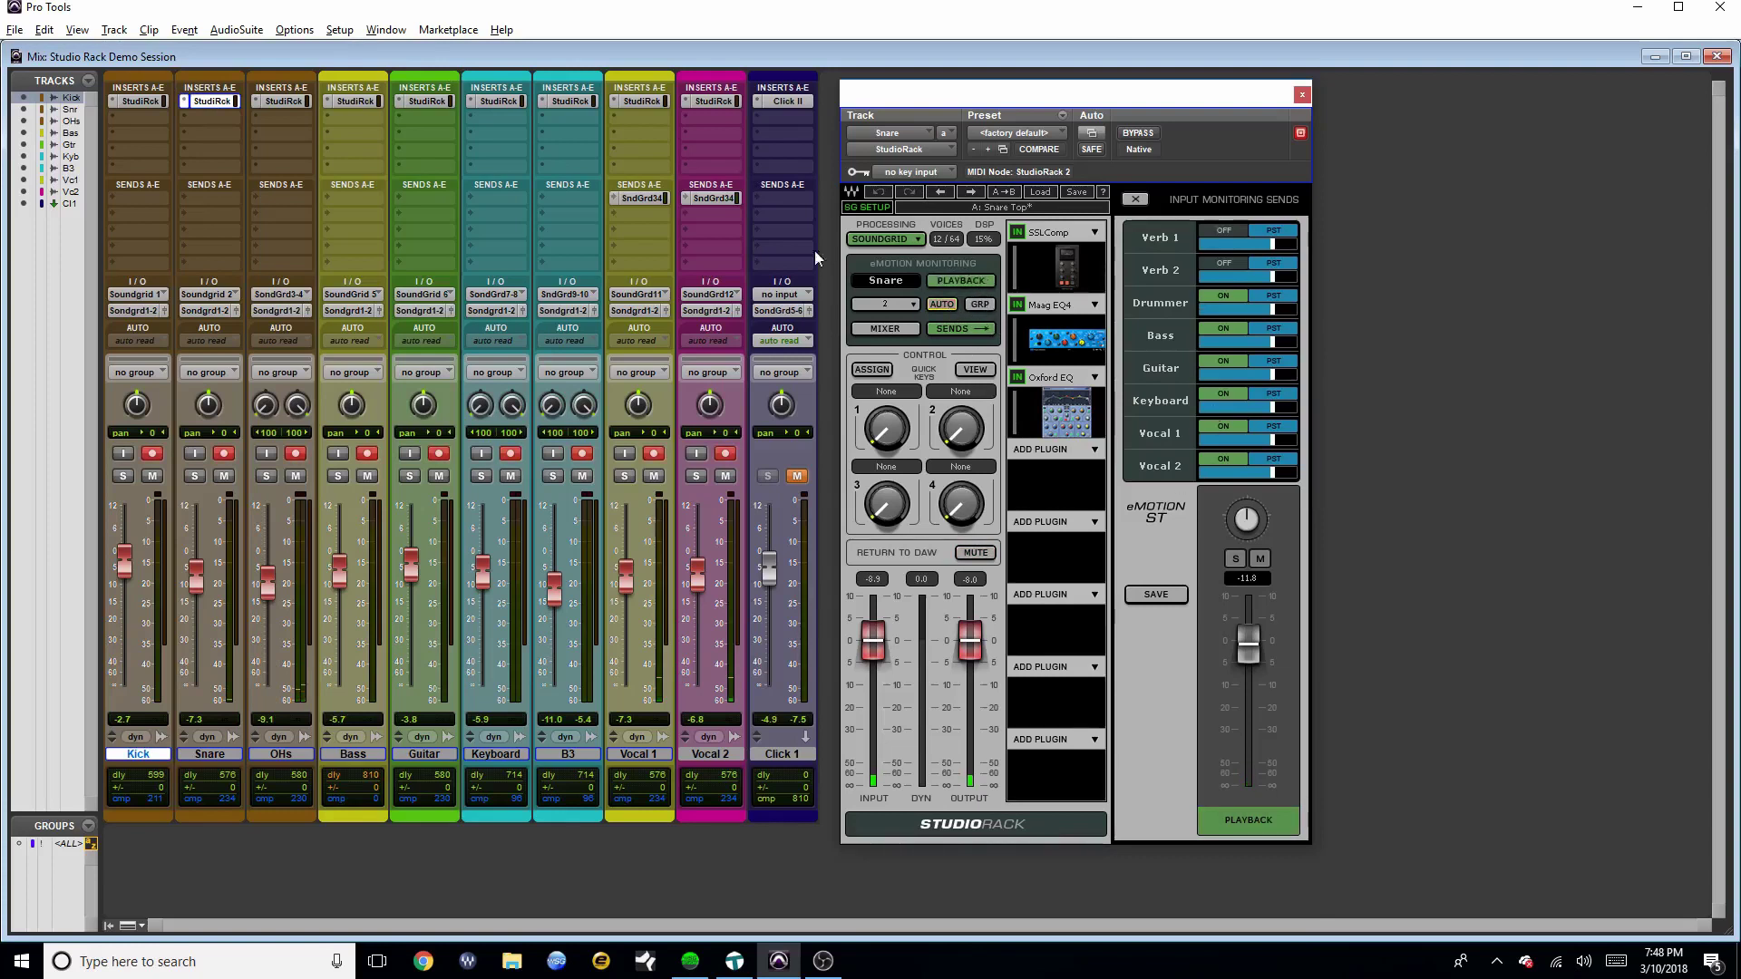
left_click(960, 281)
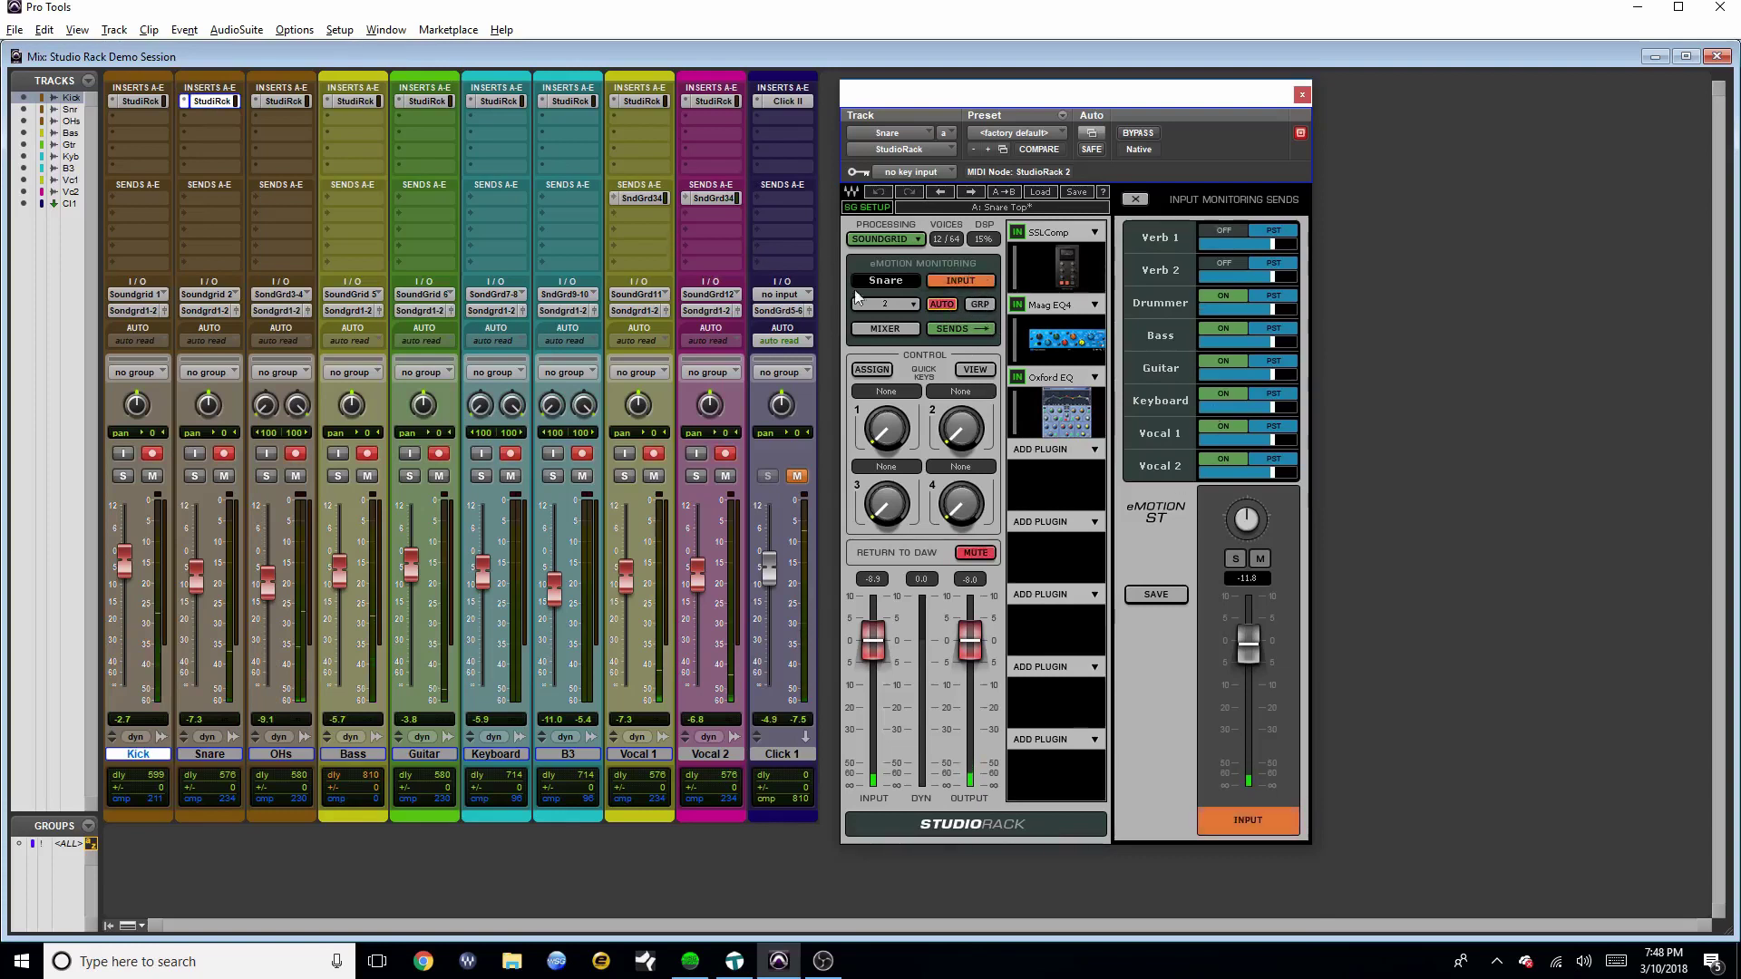
left_click(947, 286)
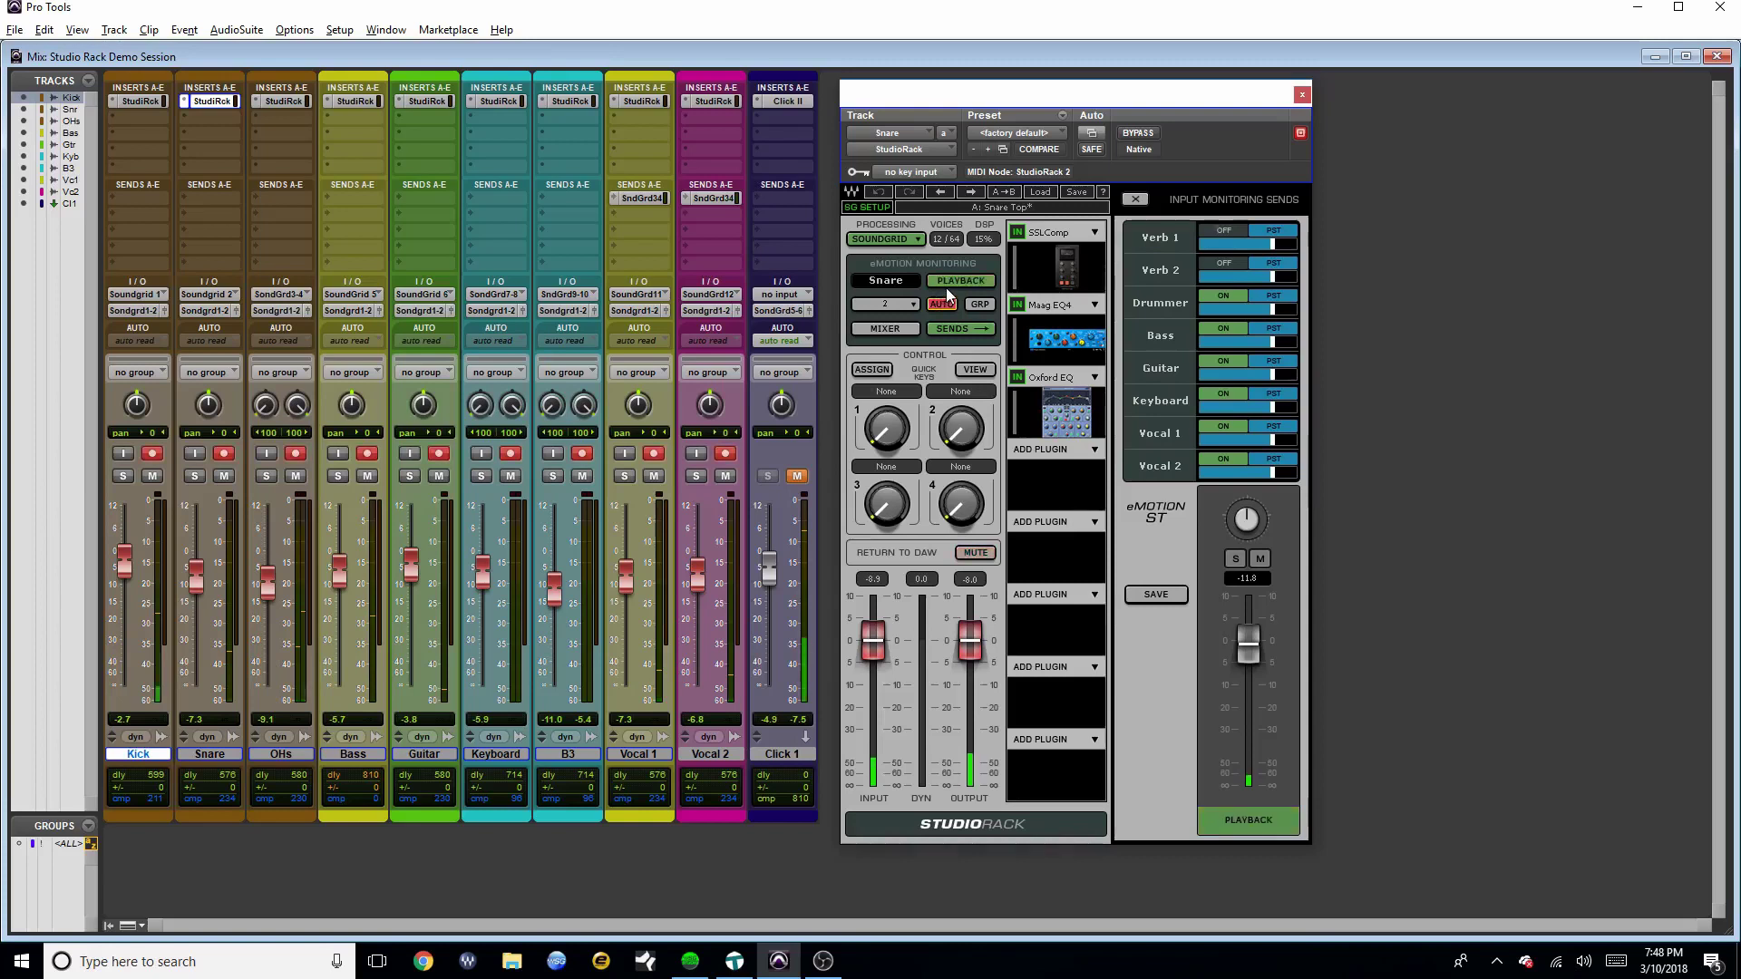
left_click(947, 285)
left_click(948, 285)
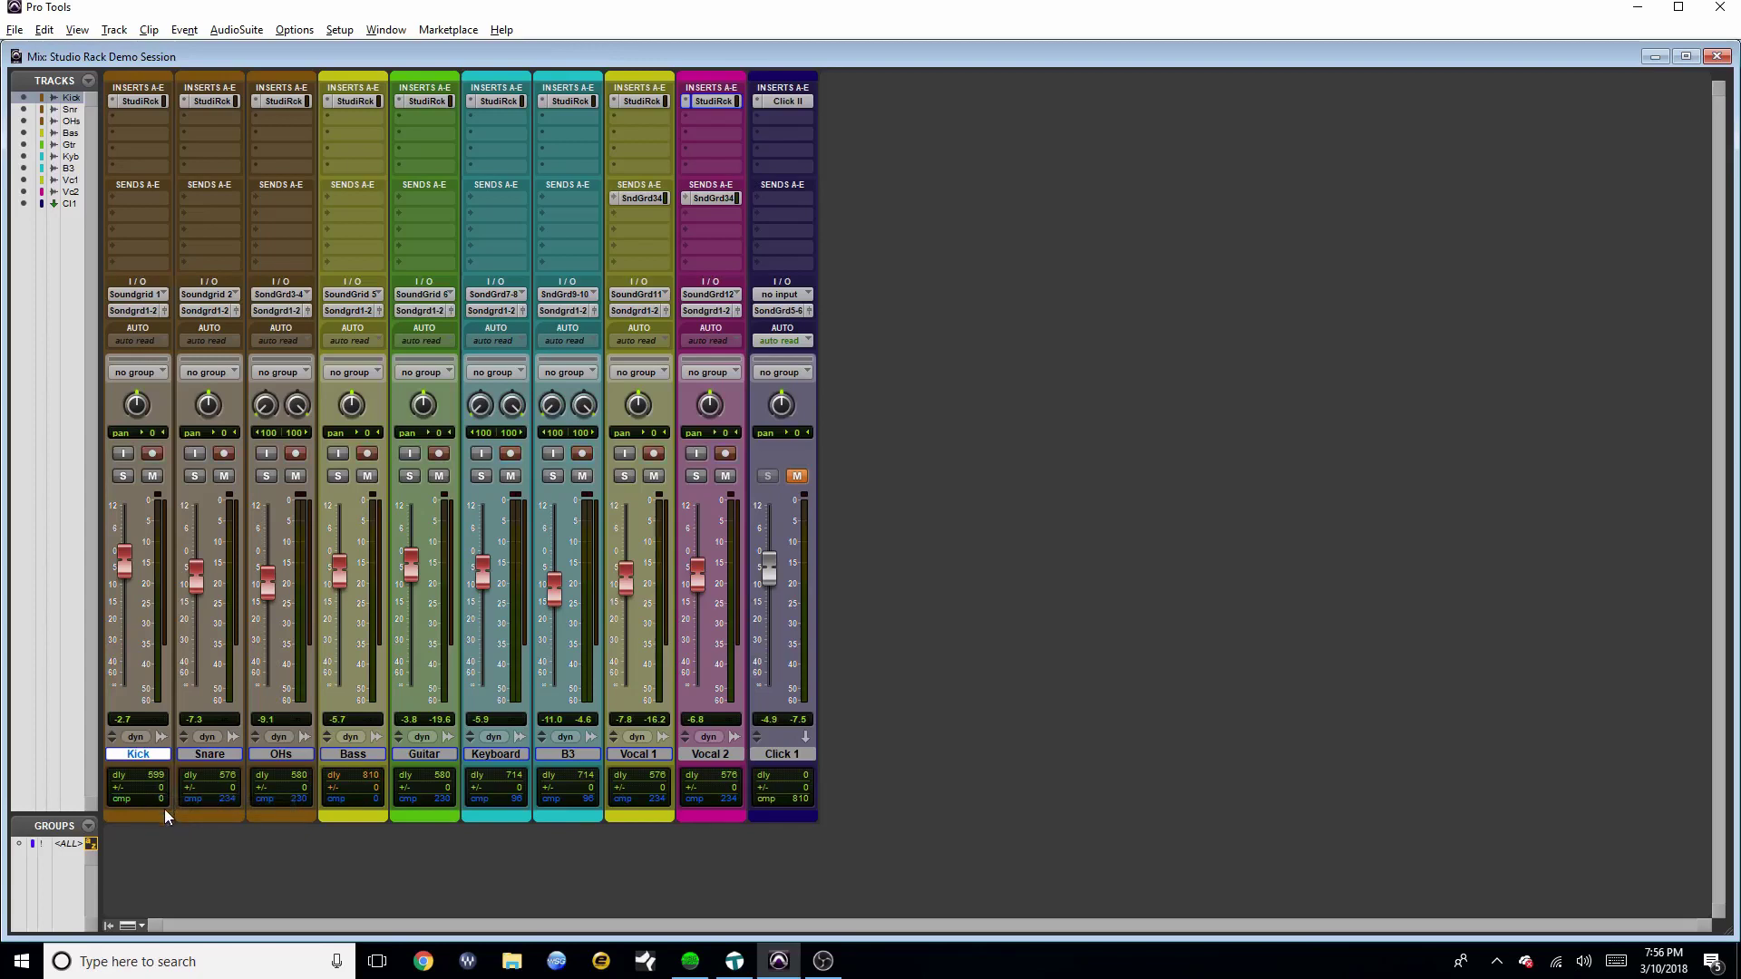
left_click(140, 100)
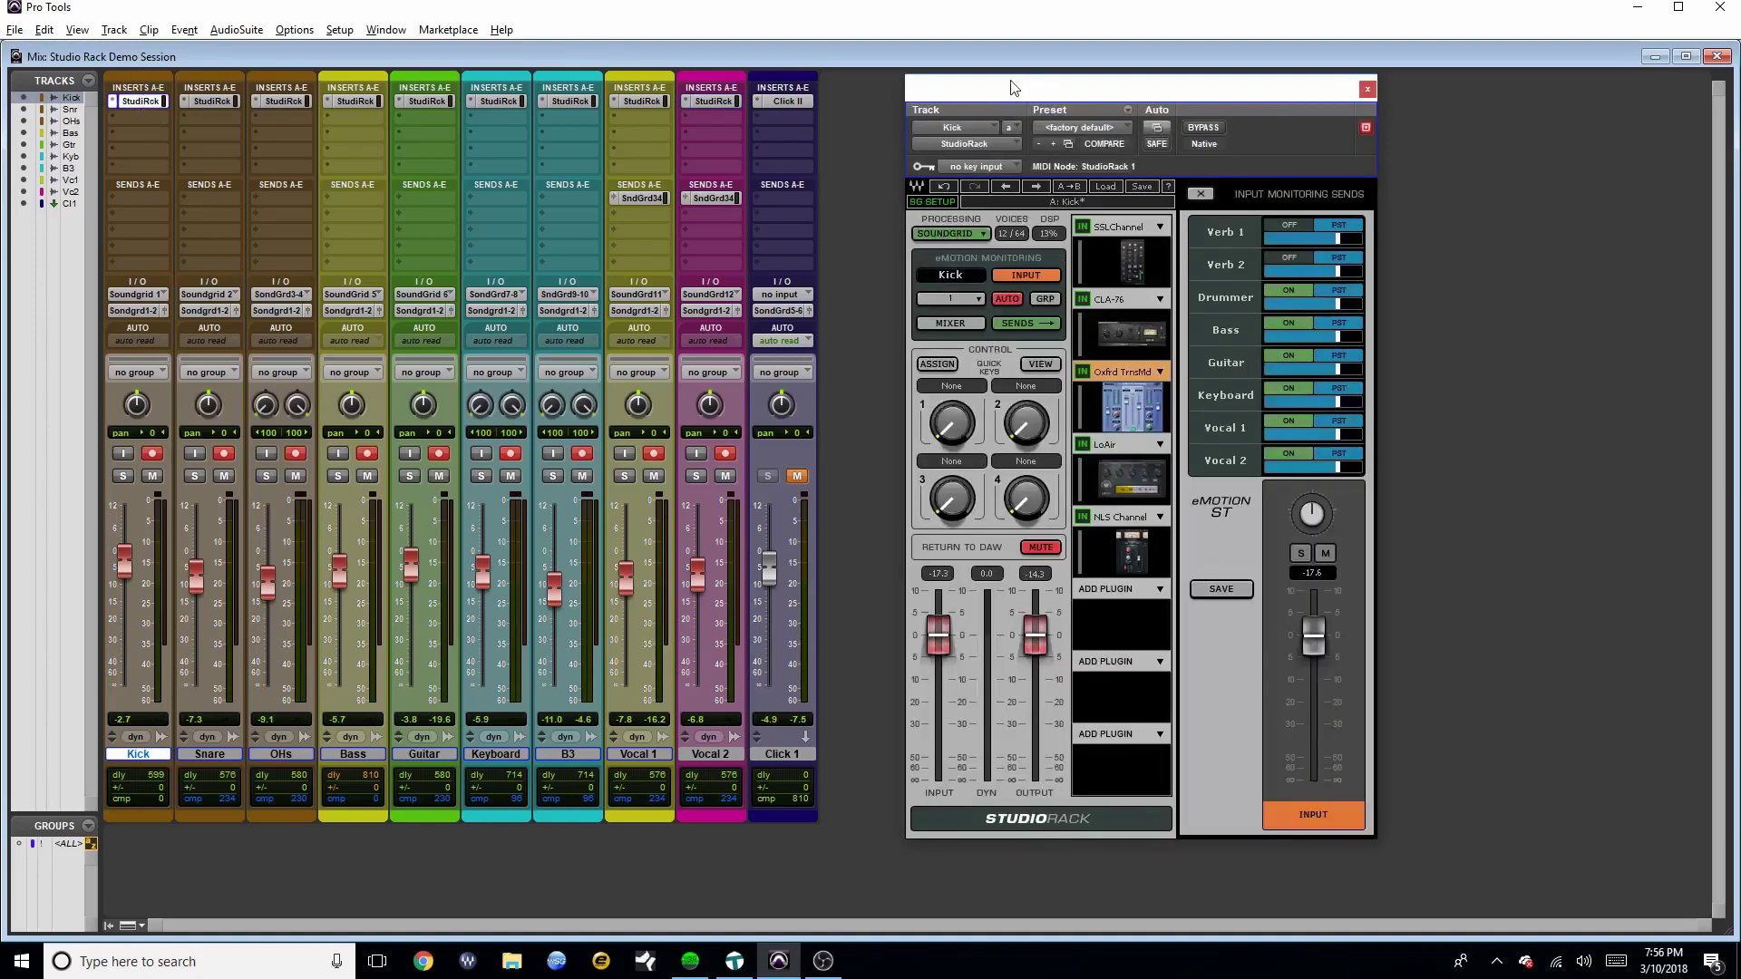
left_click_drag(1013, 96, 1052, 92)
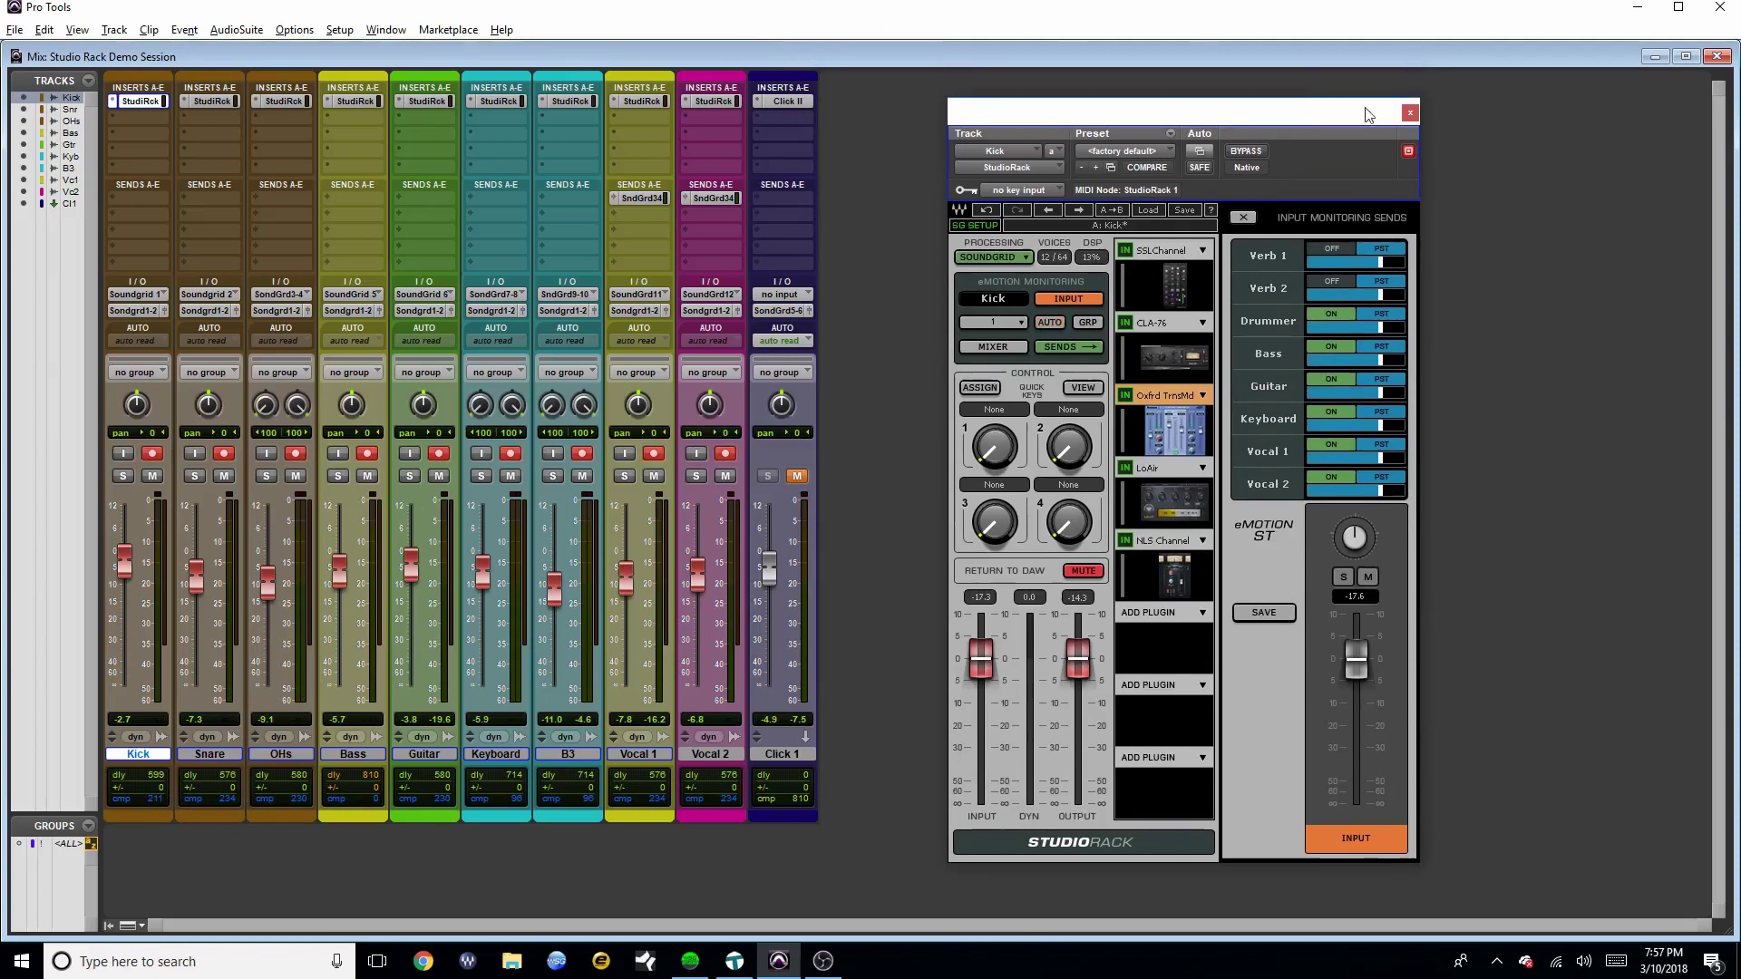
left_click(1406, 86)
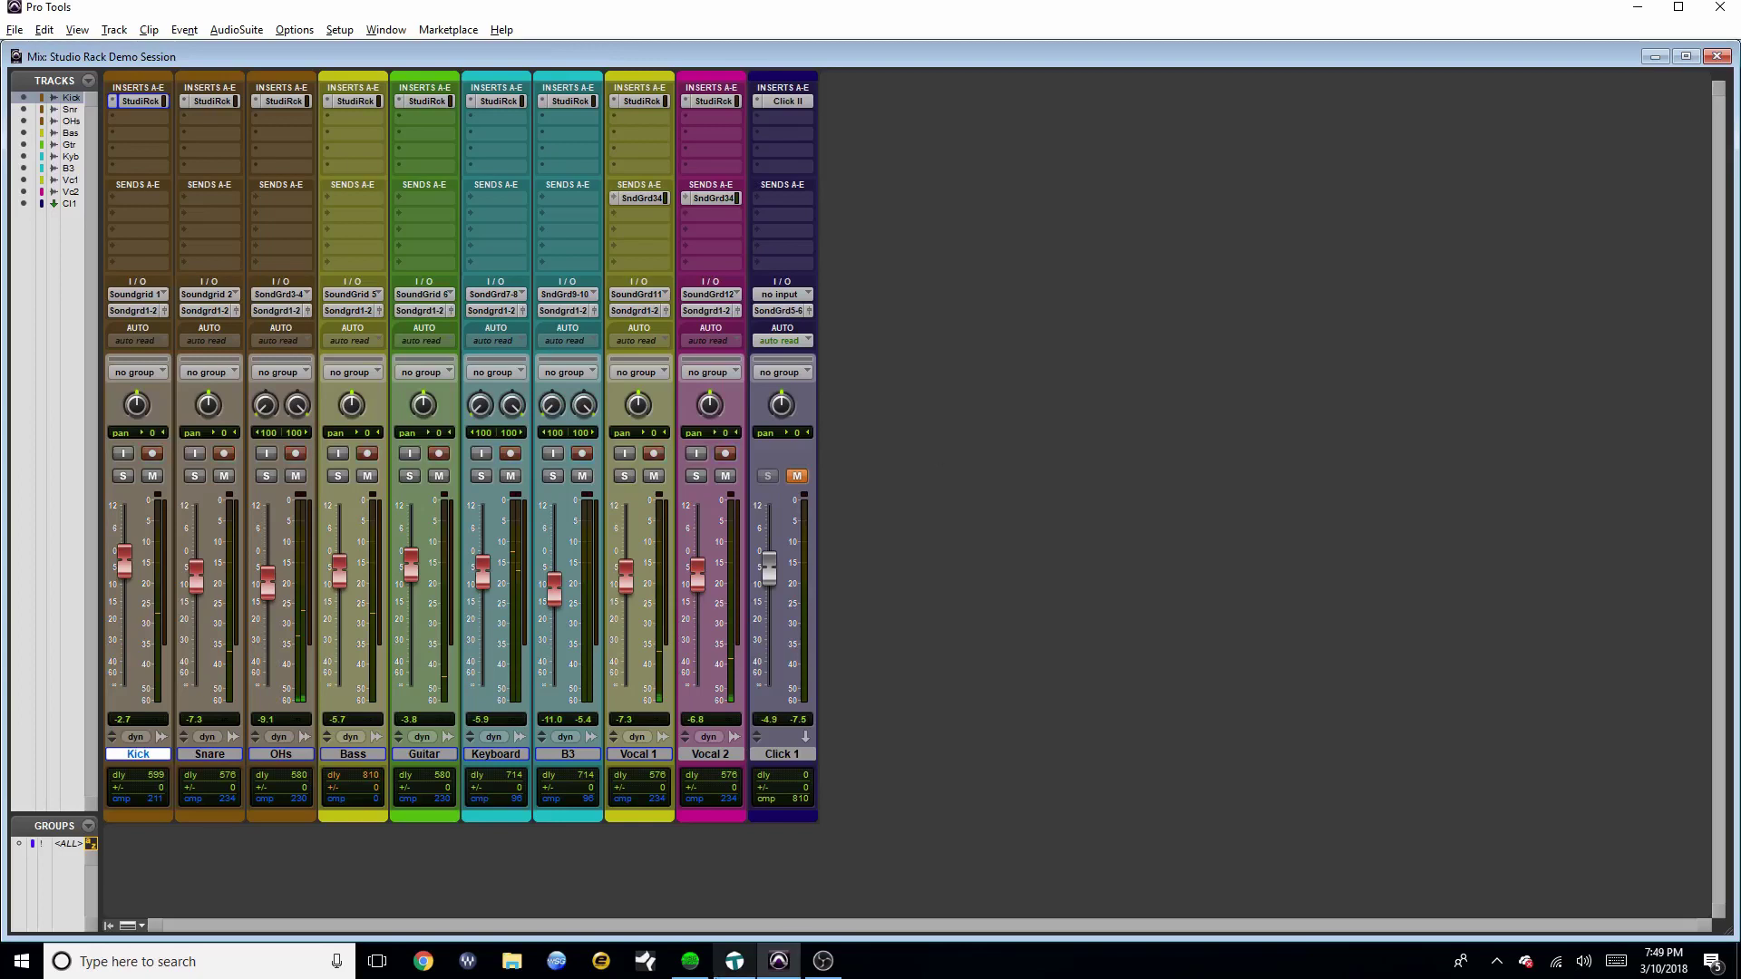
Open the Kick StudioRack and show SoundGrid Studio's StudioRack channels with monitoring sends
left_click(141, 101)
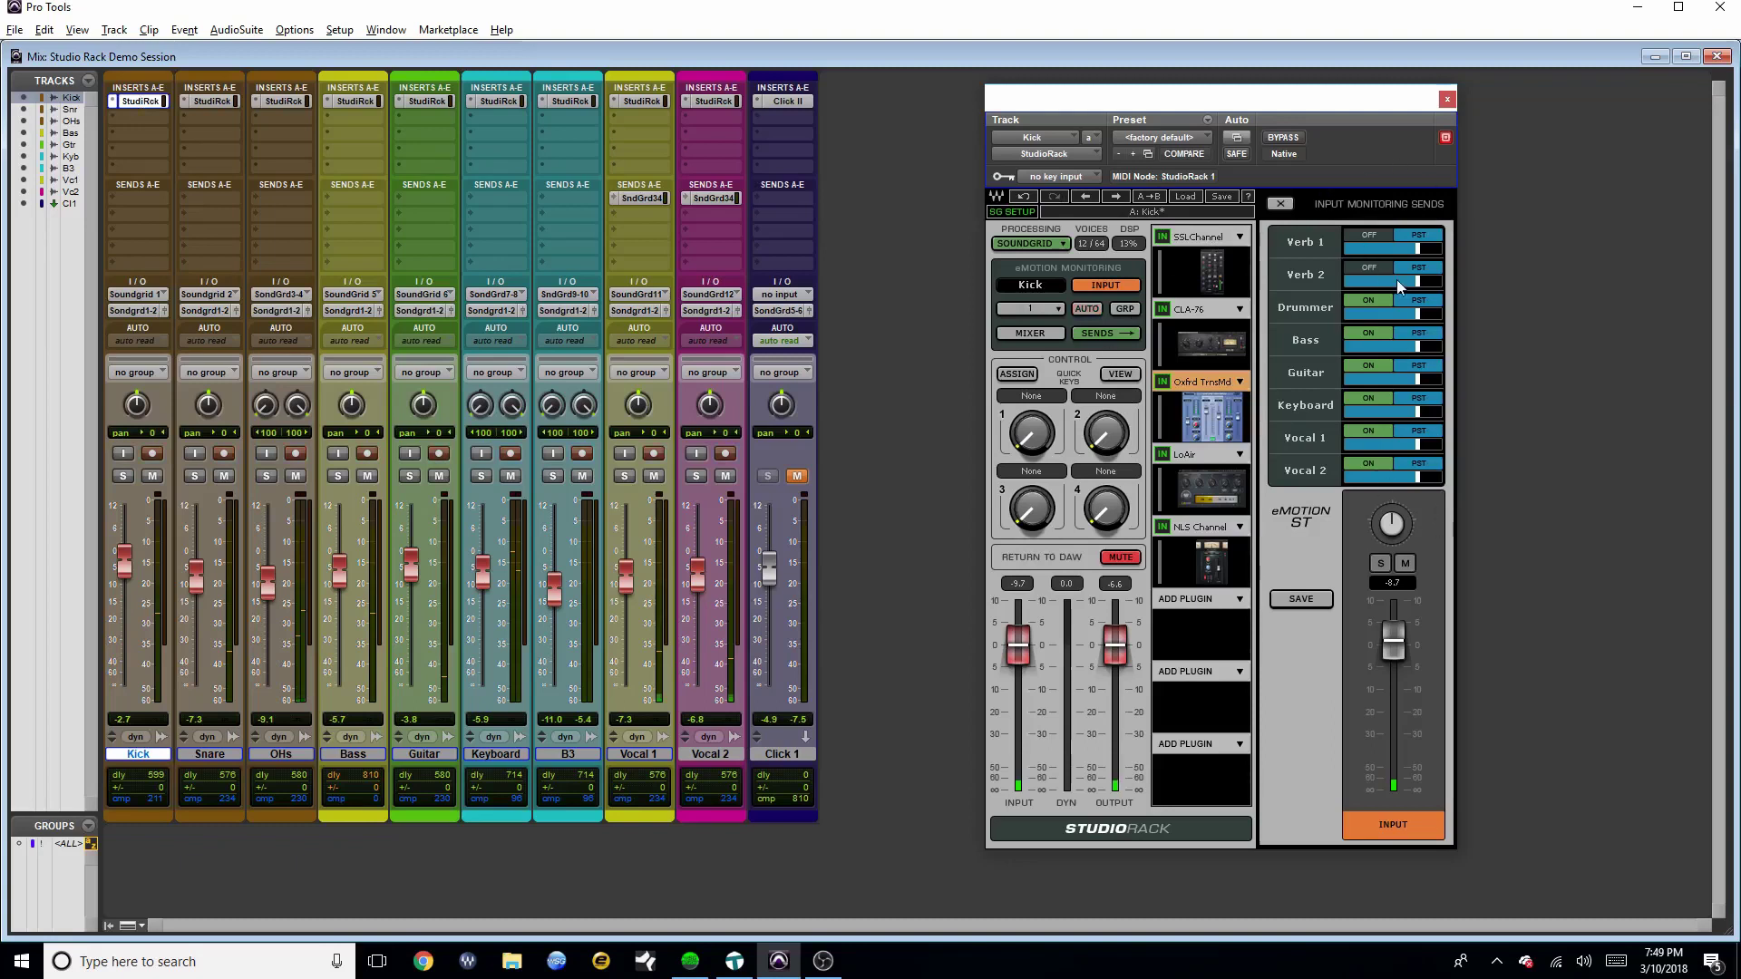
left_click(690, 962)
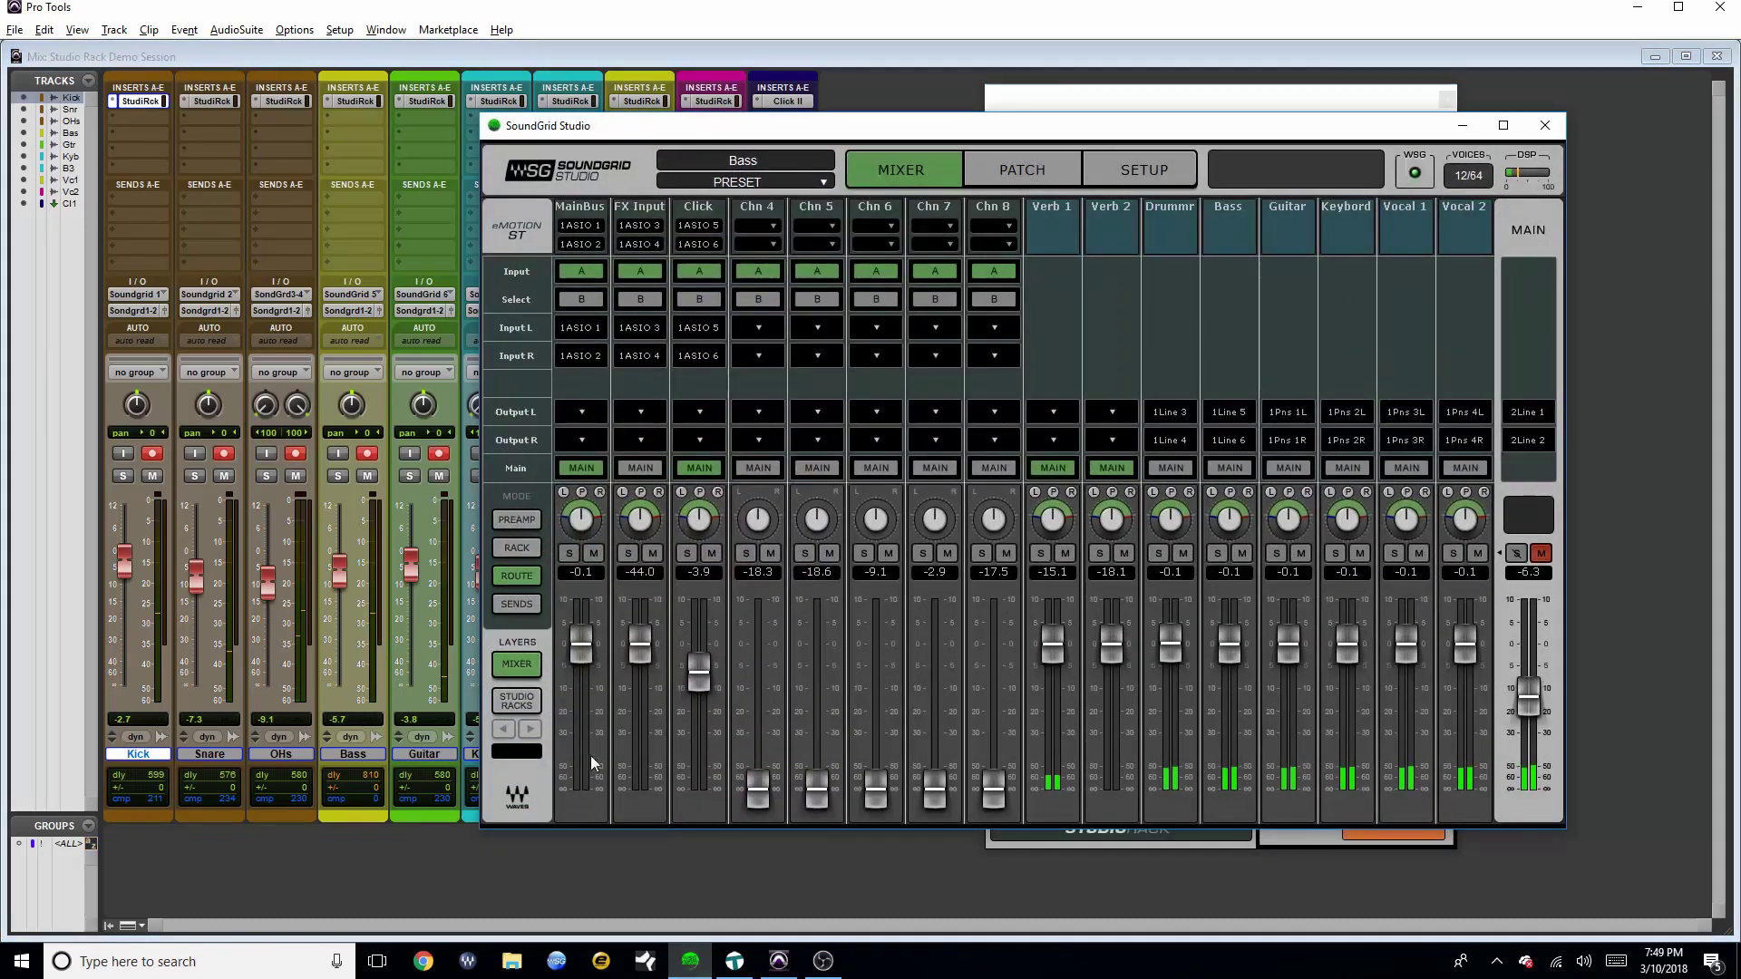
left_click(515, 703)
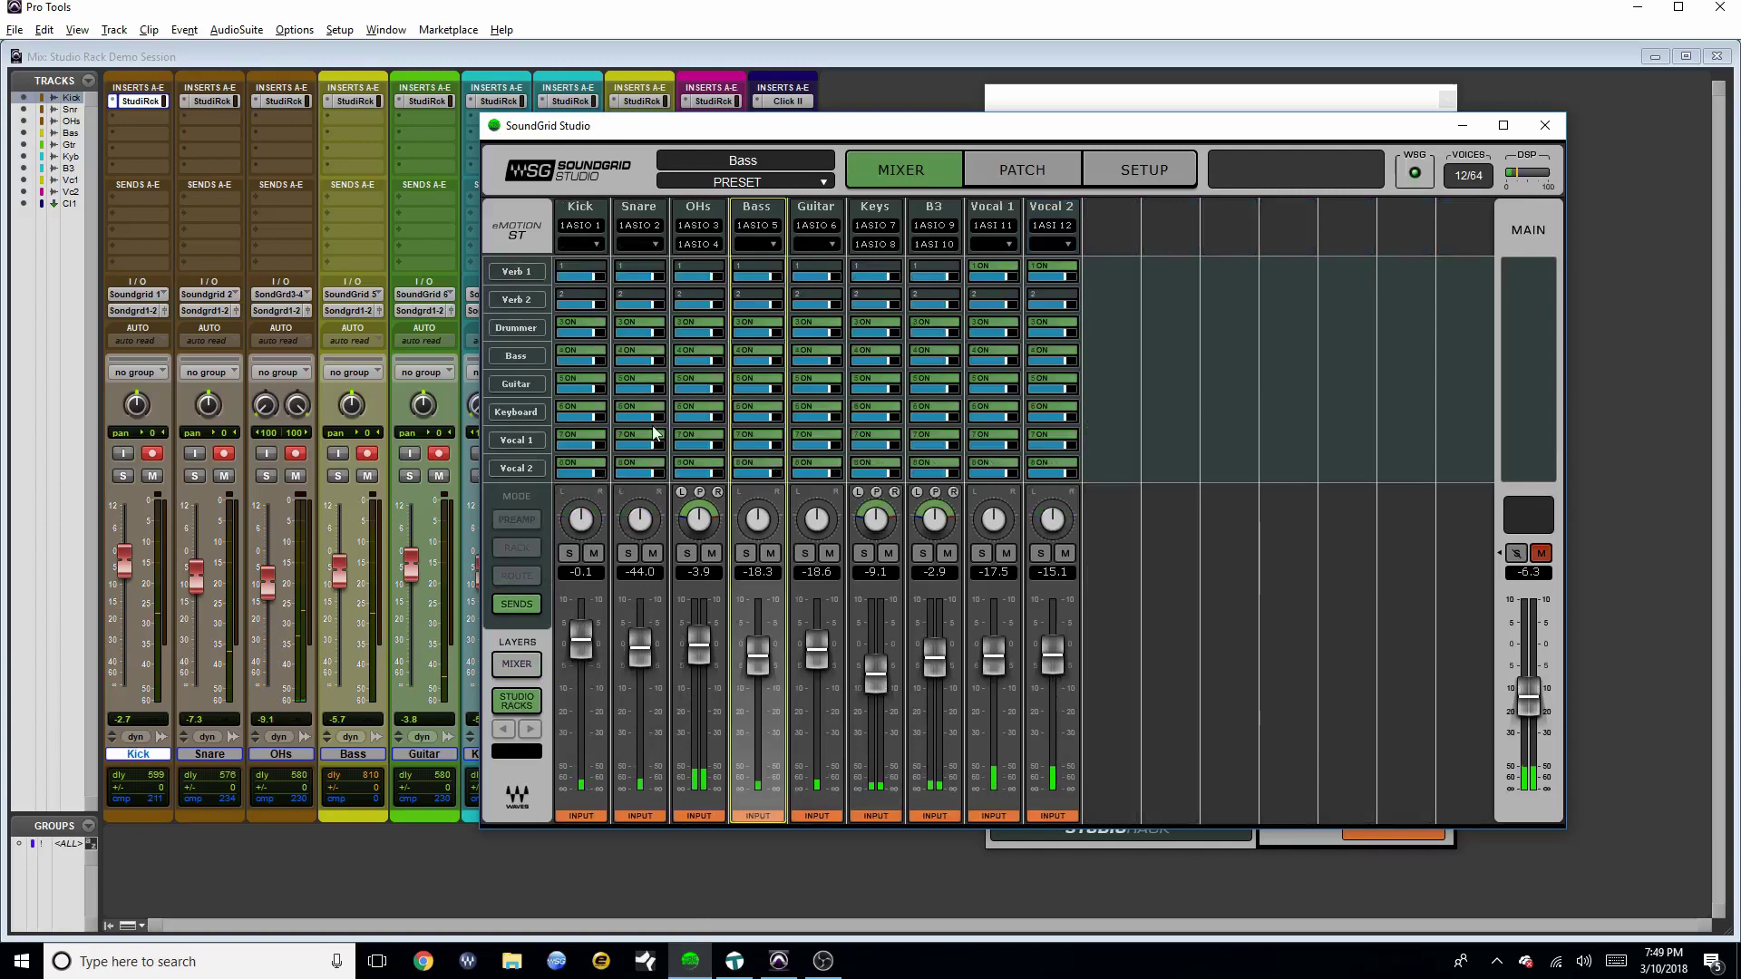
Reposition the SoundGrid Studio window until the MAIN strip fits on screen
left_click_drag(995, 125, 1070, 90)
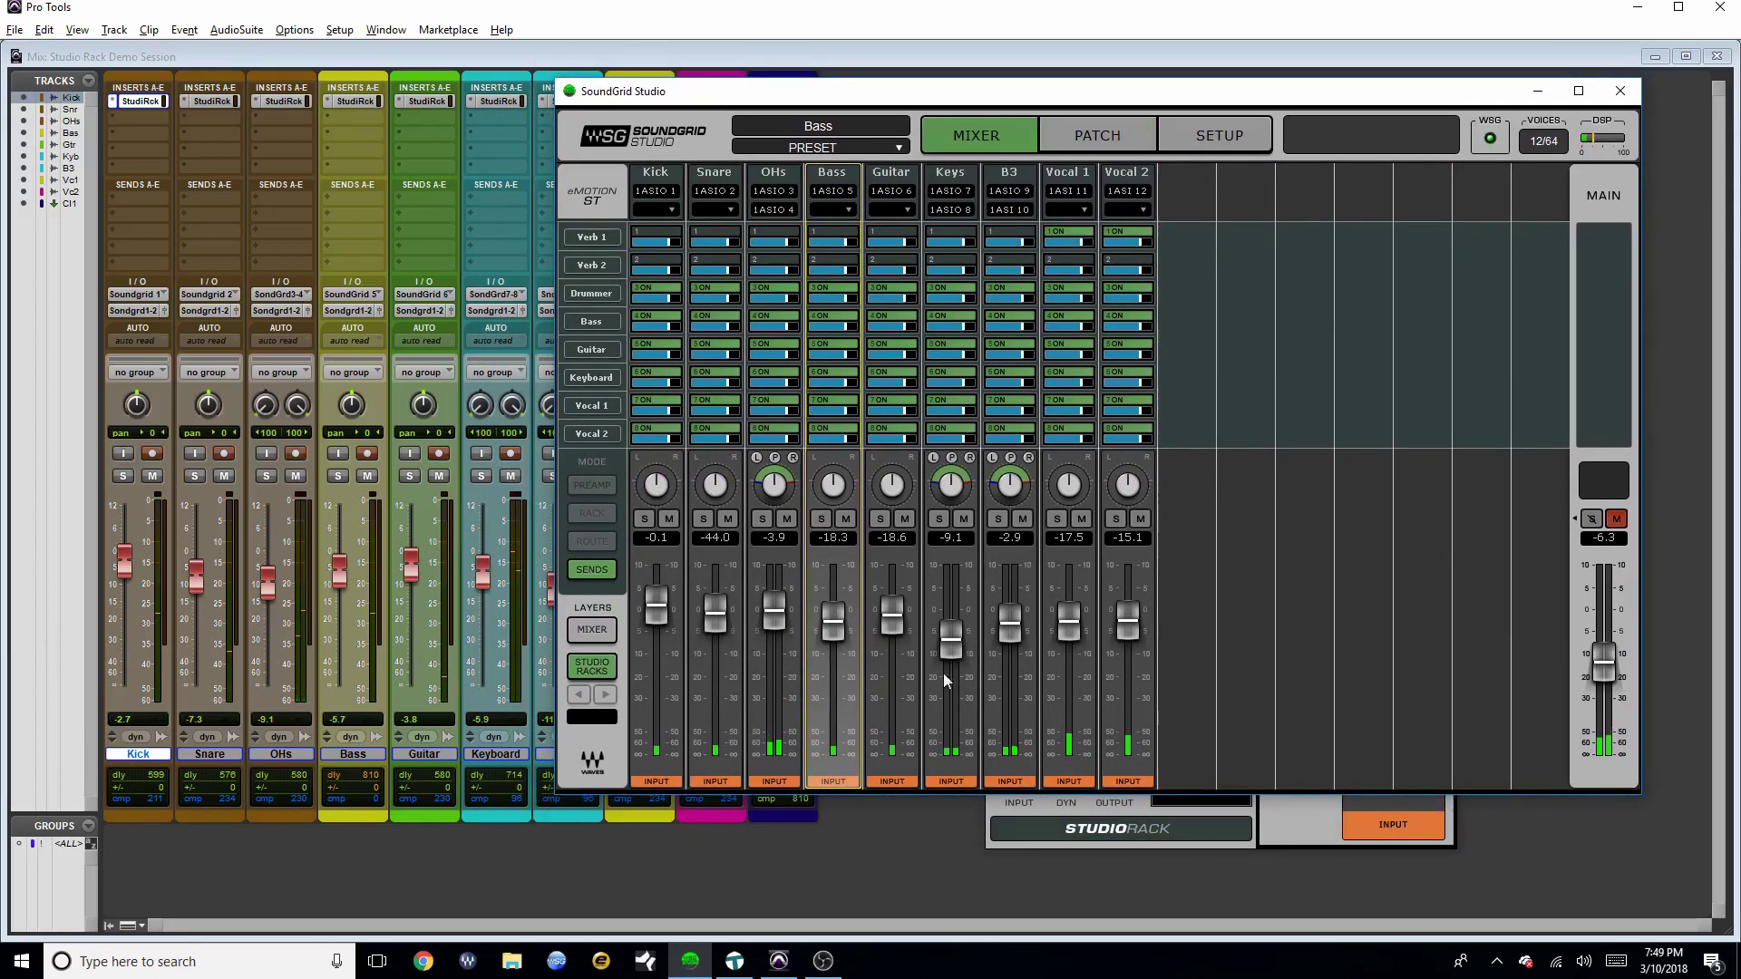
left_click_drag(995, 96, 941, 109)
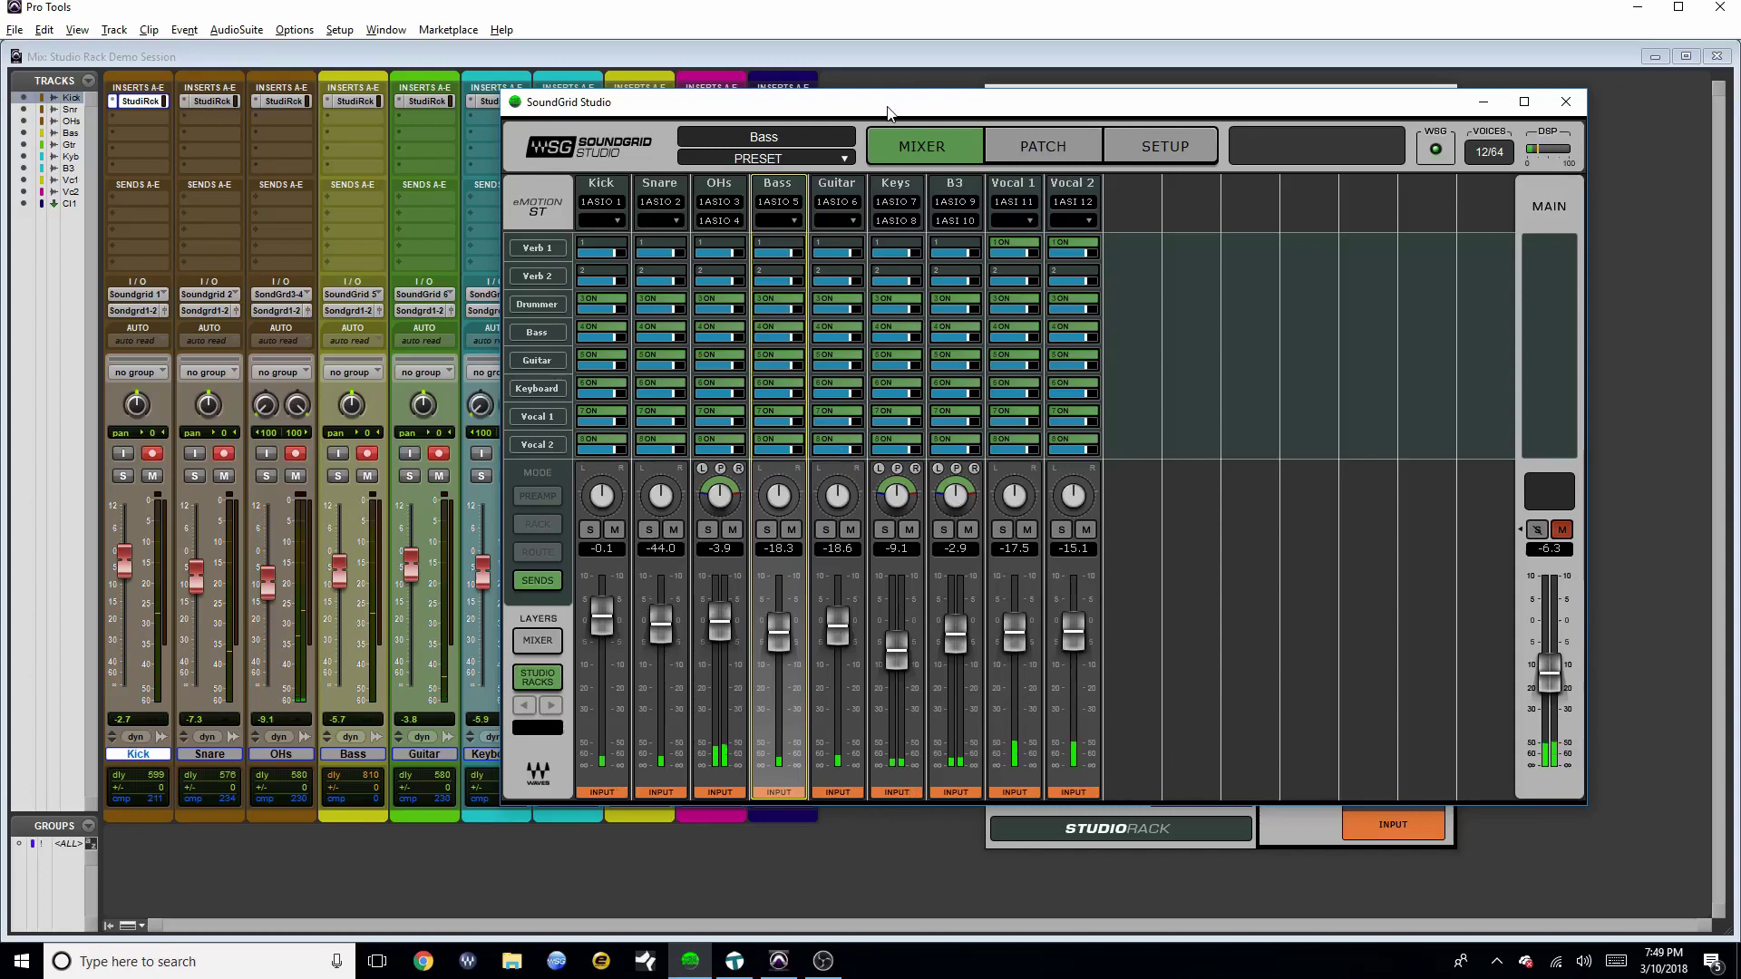
left_click_drag(887, 112, 1058, 139)
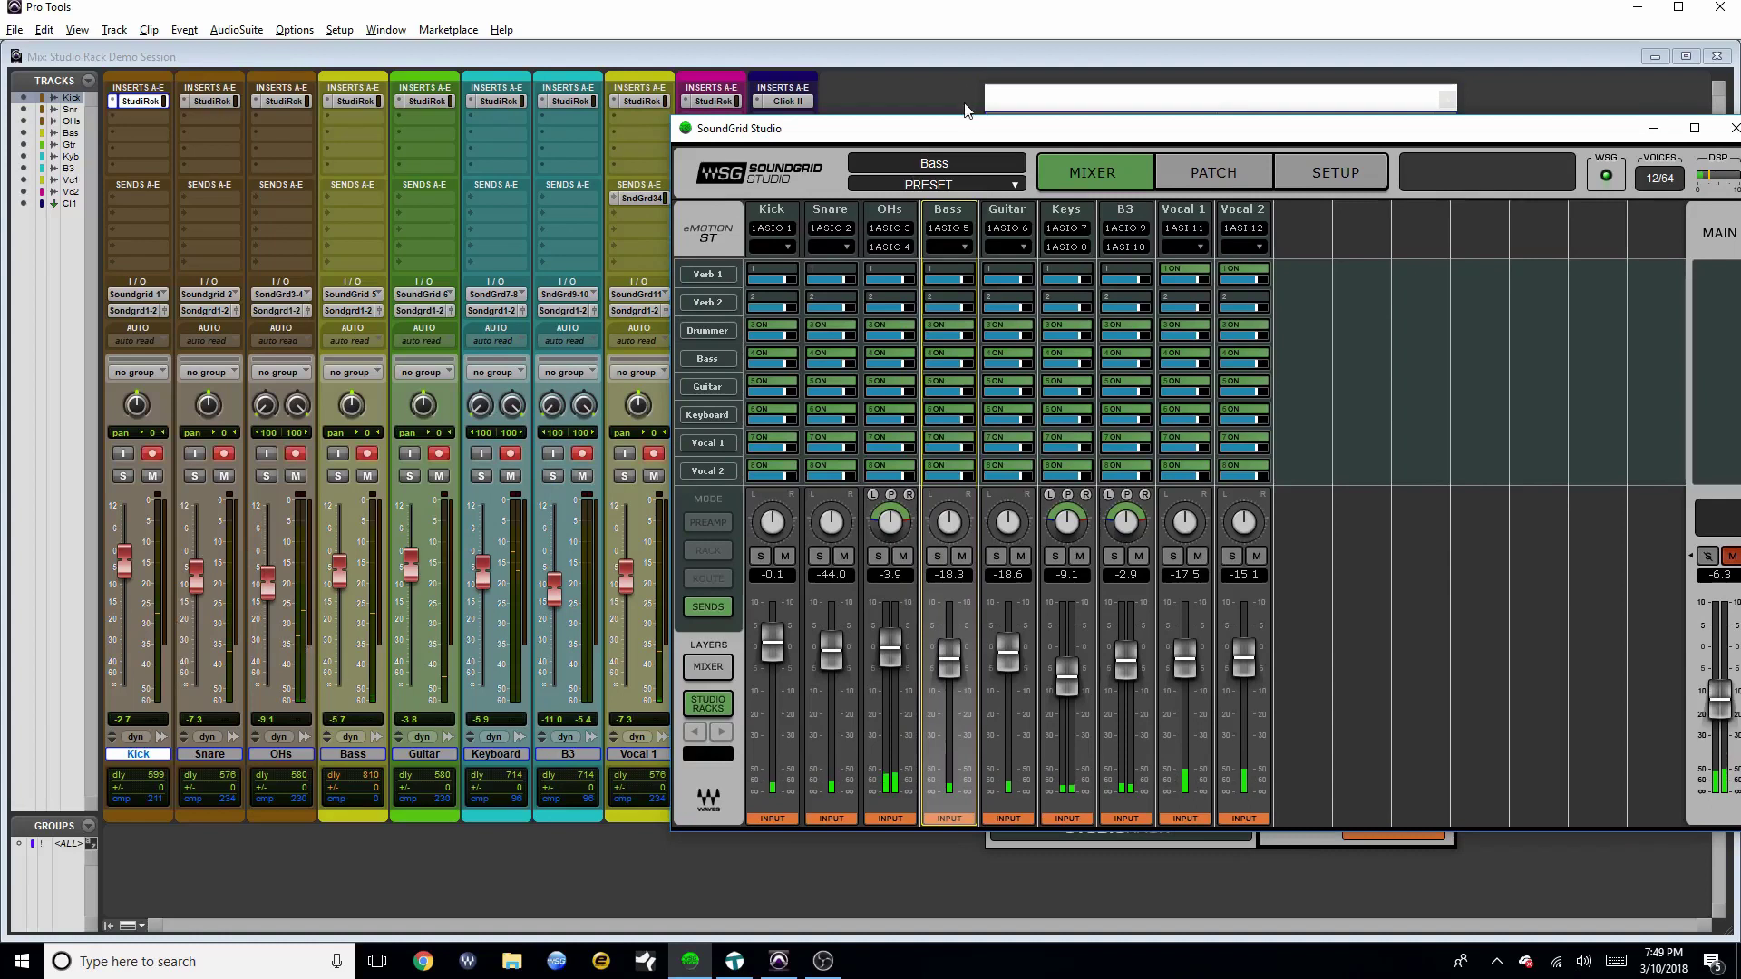
left_click_drag(967, 128, 842, 116)
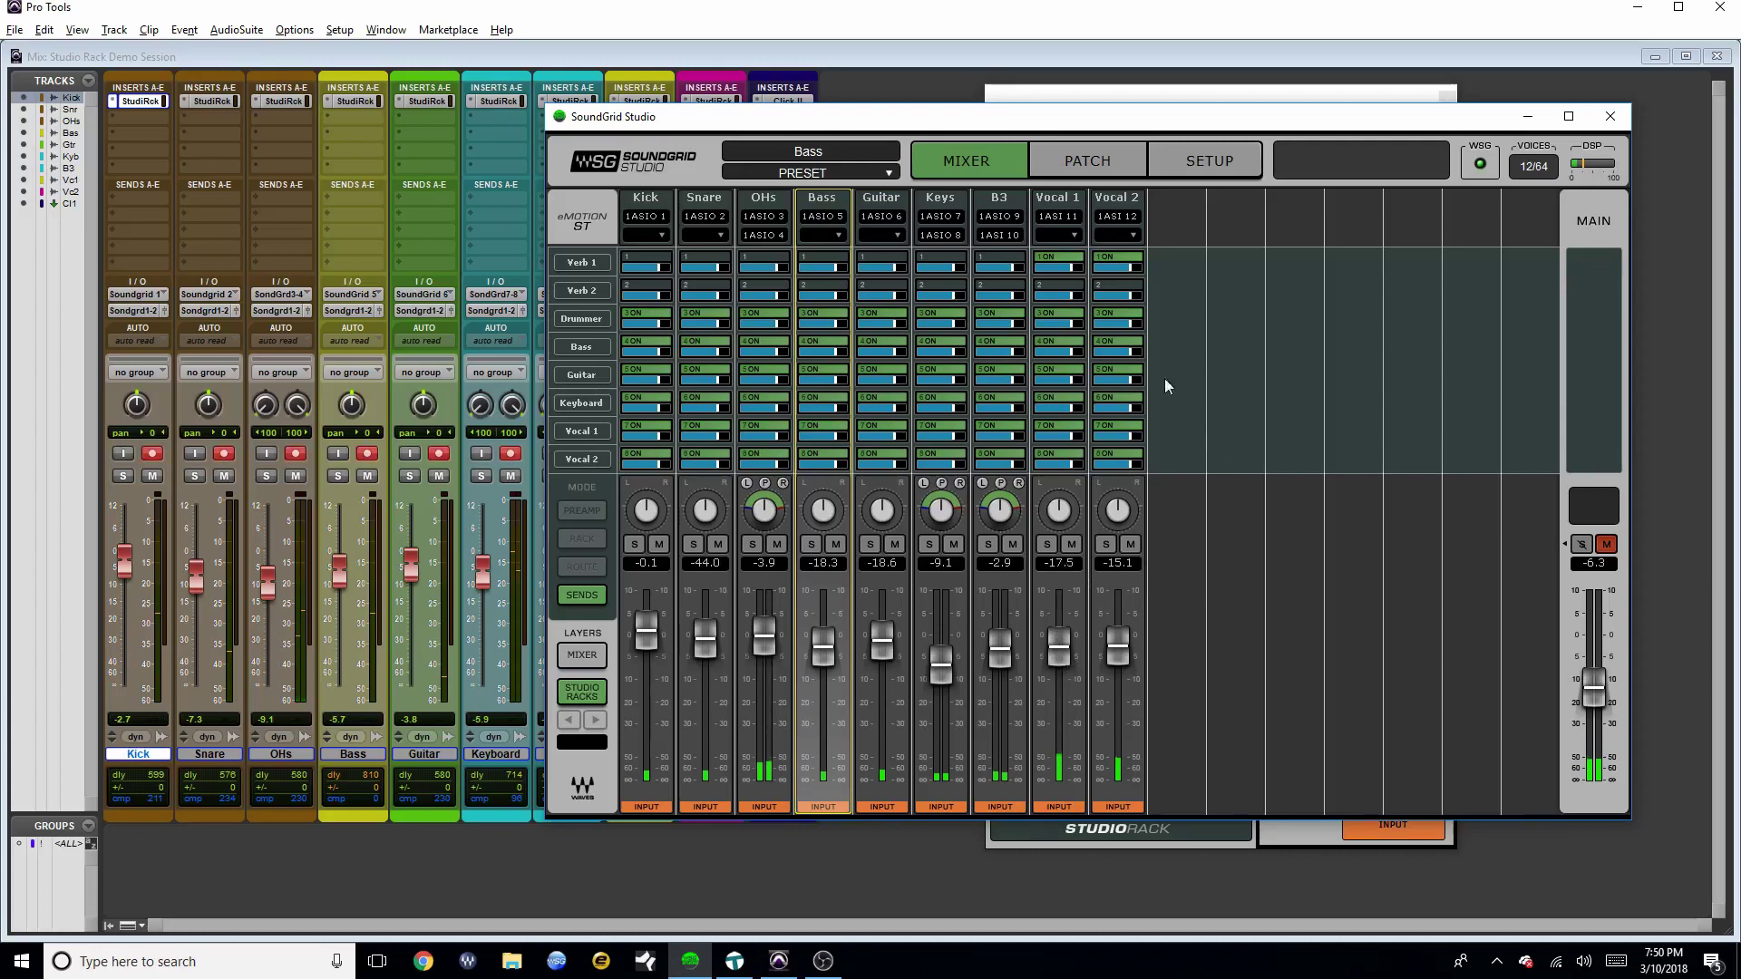
Adjust Vocal 2's send 5 level to the cue mix in SoundGrid Studio
left_click(442, 625)
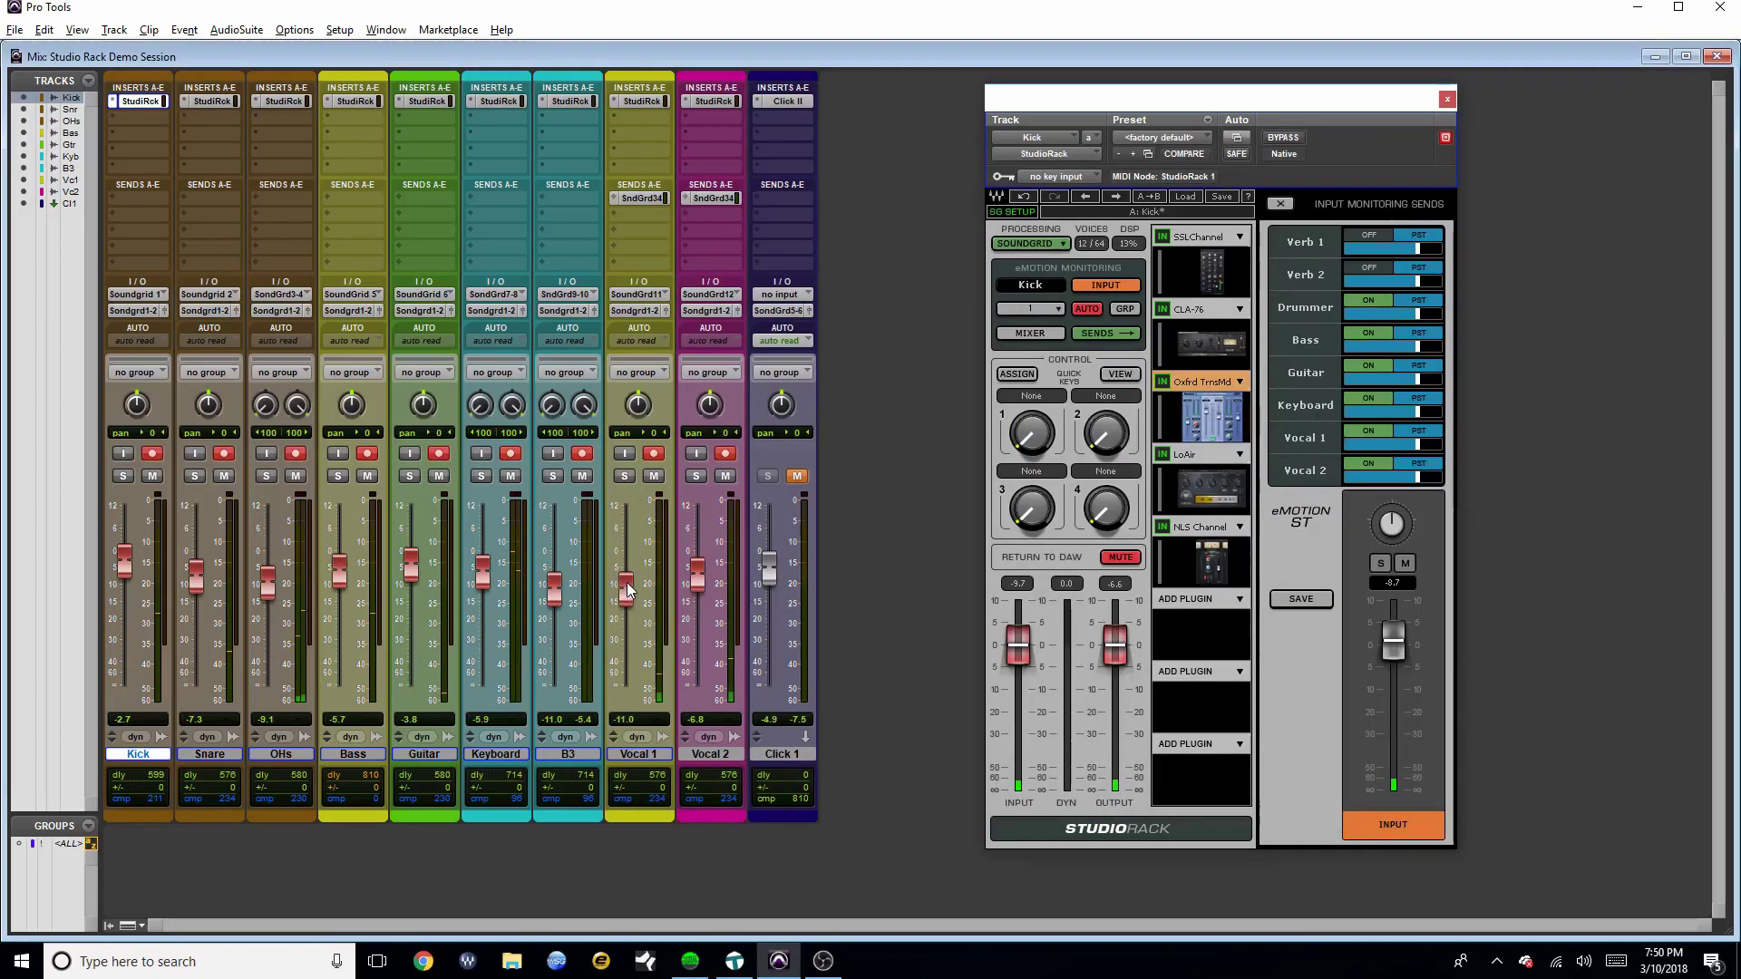
left_click(691, 963)
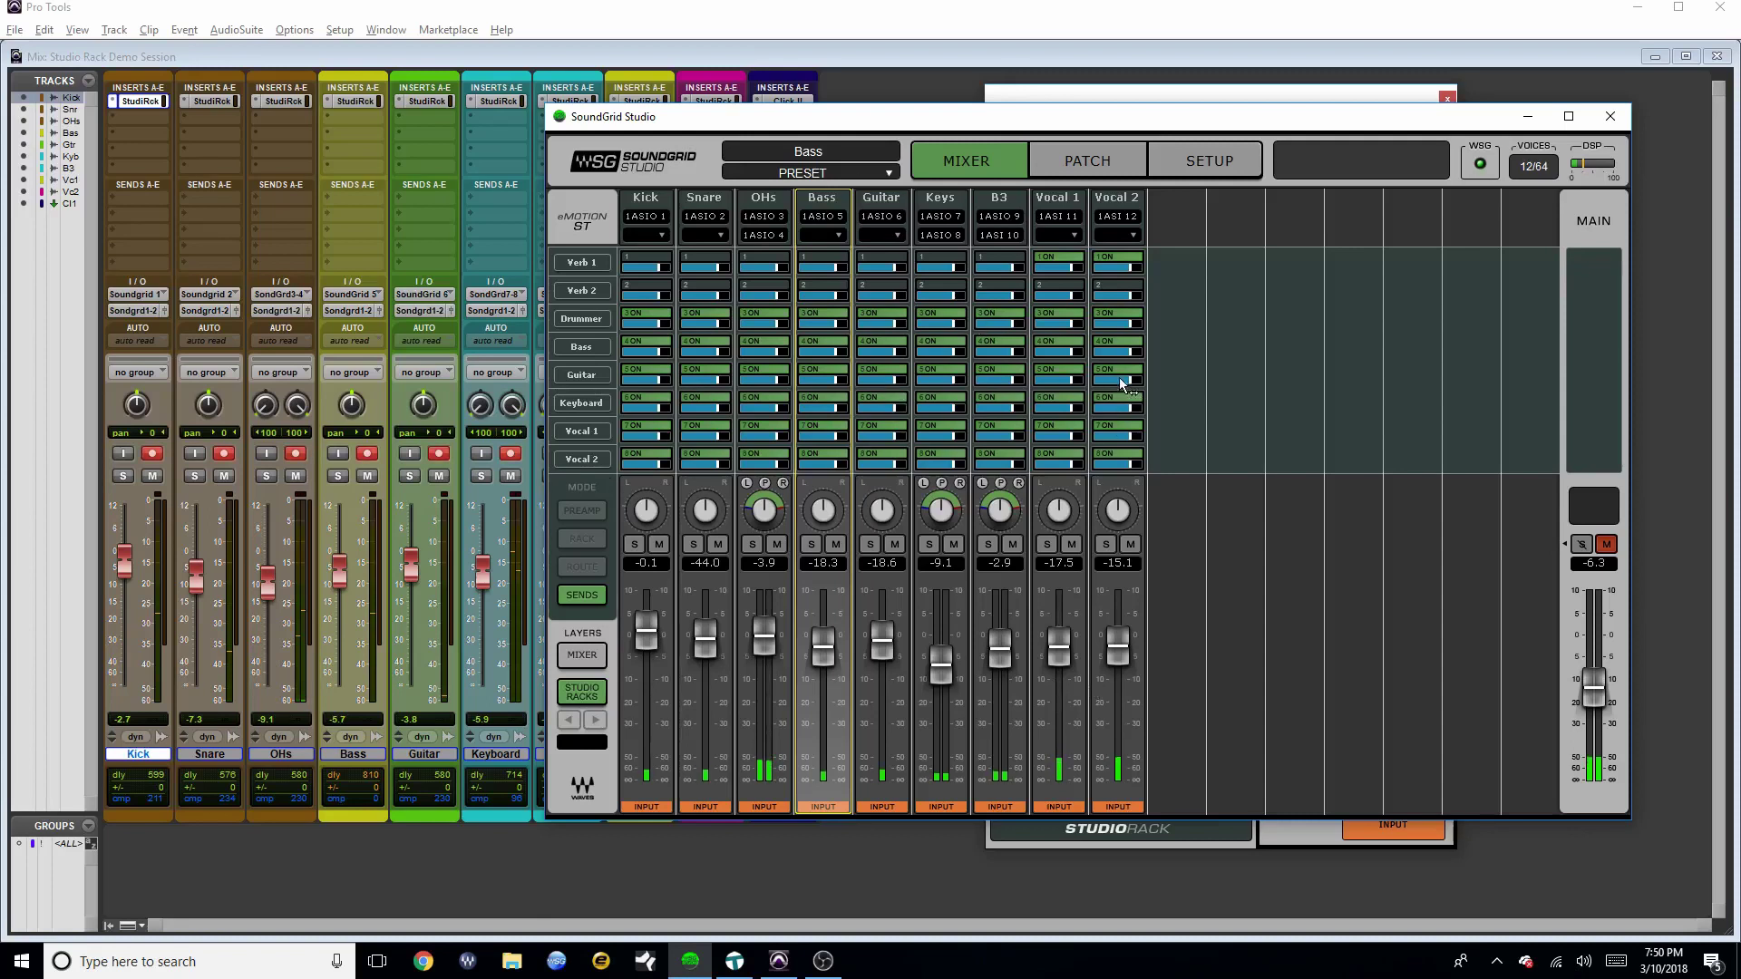
left_click_drag(1124, 379, 1120, 379)
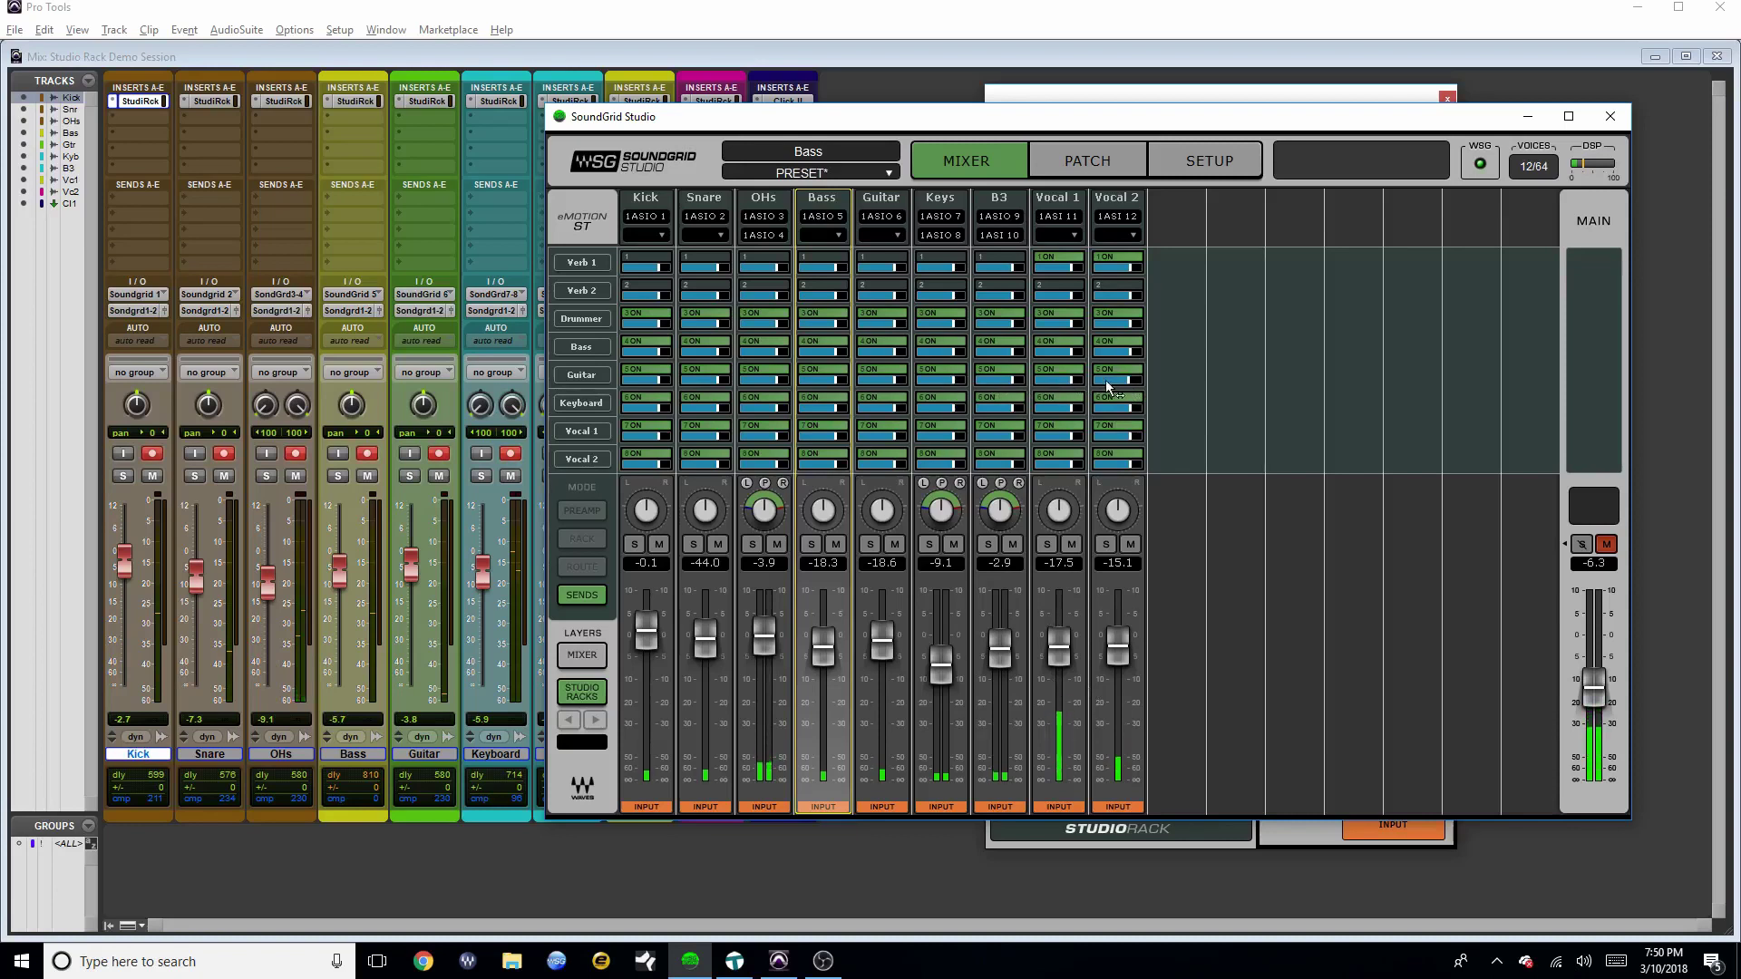
Make the Kick's Verb 2 send post-fader and fine-tune its eMotion ST monitoring level
left_click(1089, 88)
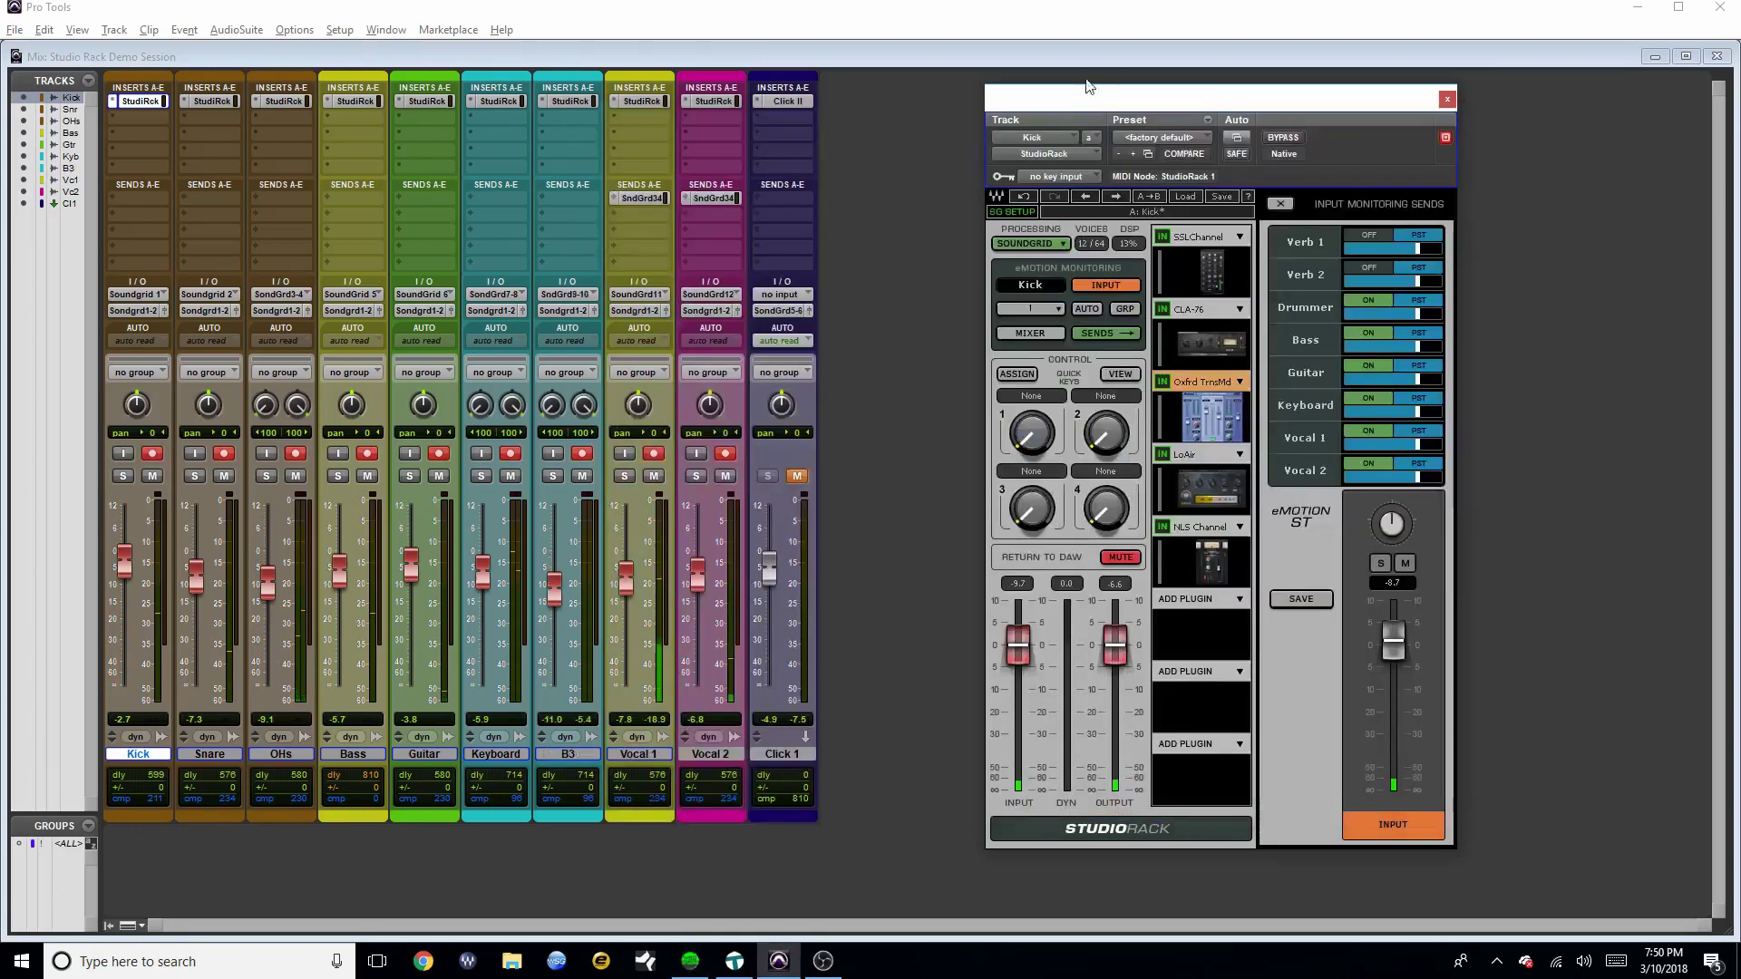
left_click(1434, 270)
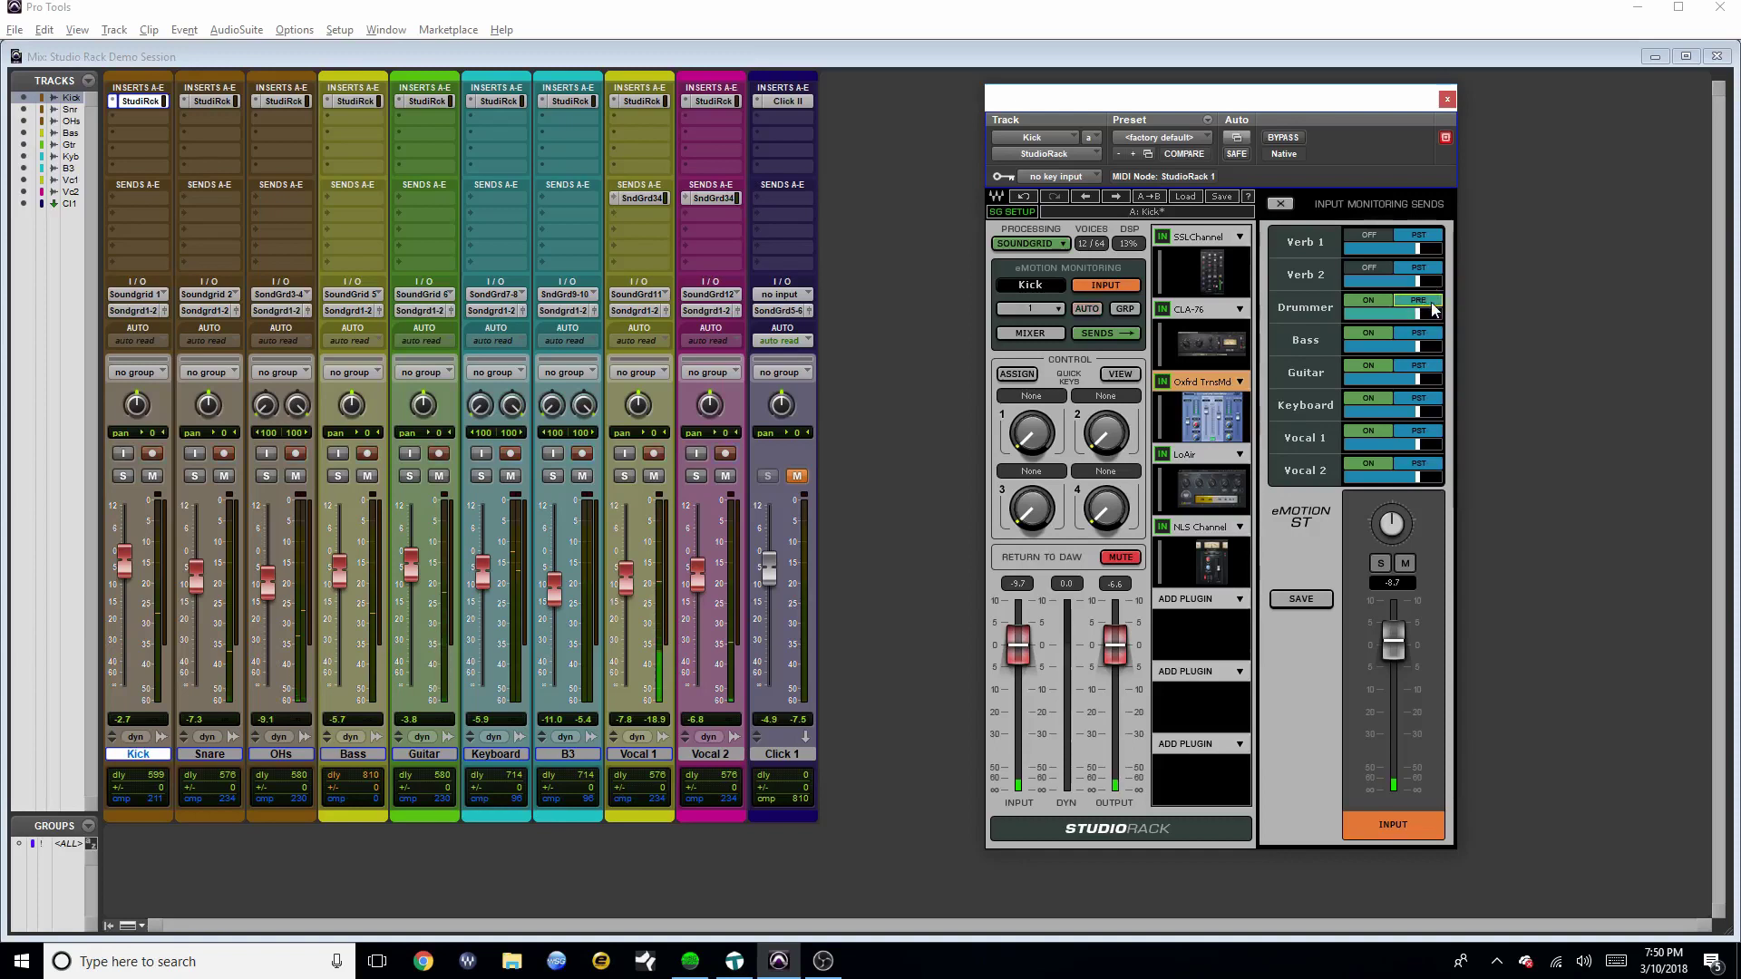
left_click_drag(1022, 97, 986, 98)
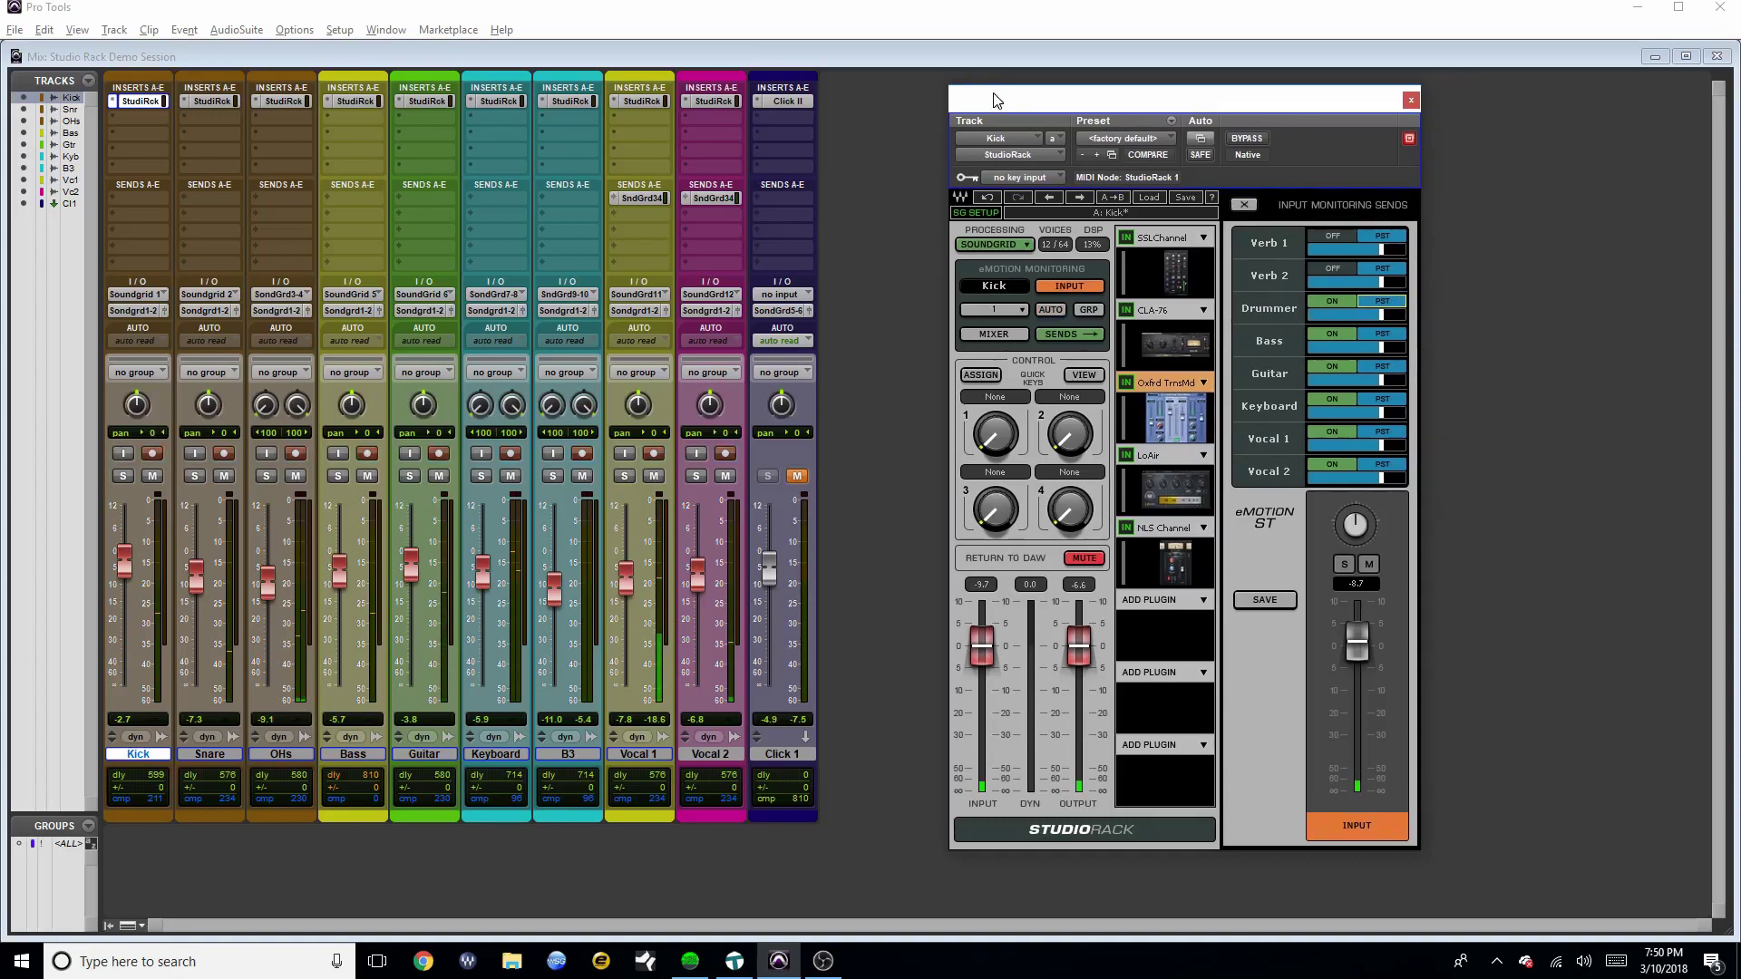
left_click_drag(1357, 633, 1357, 646)
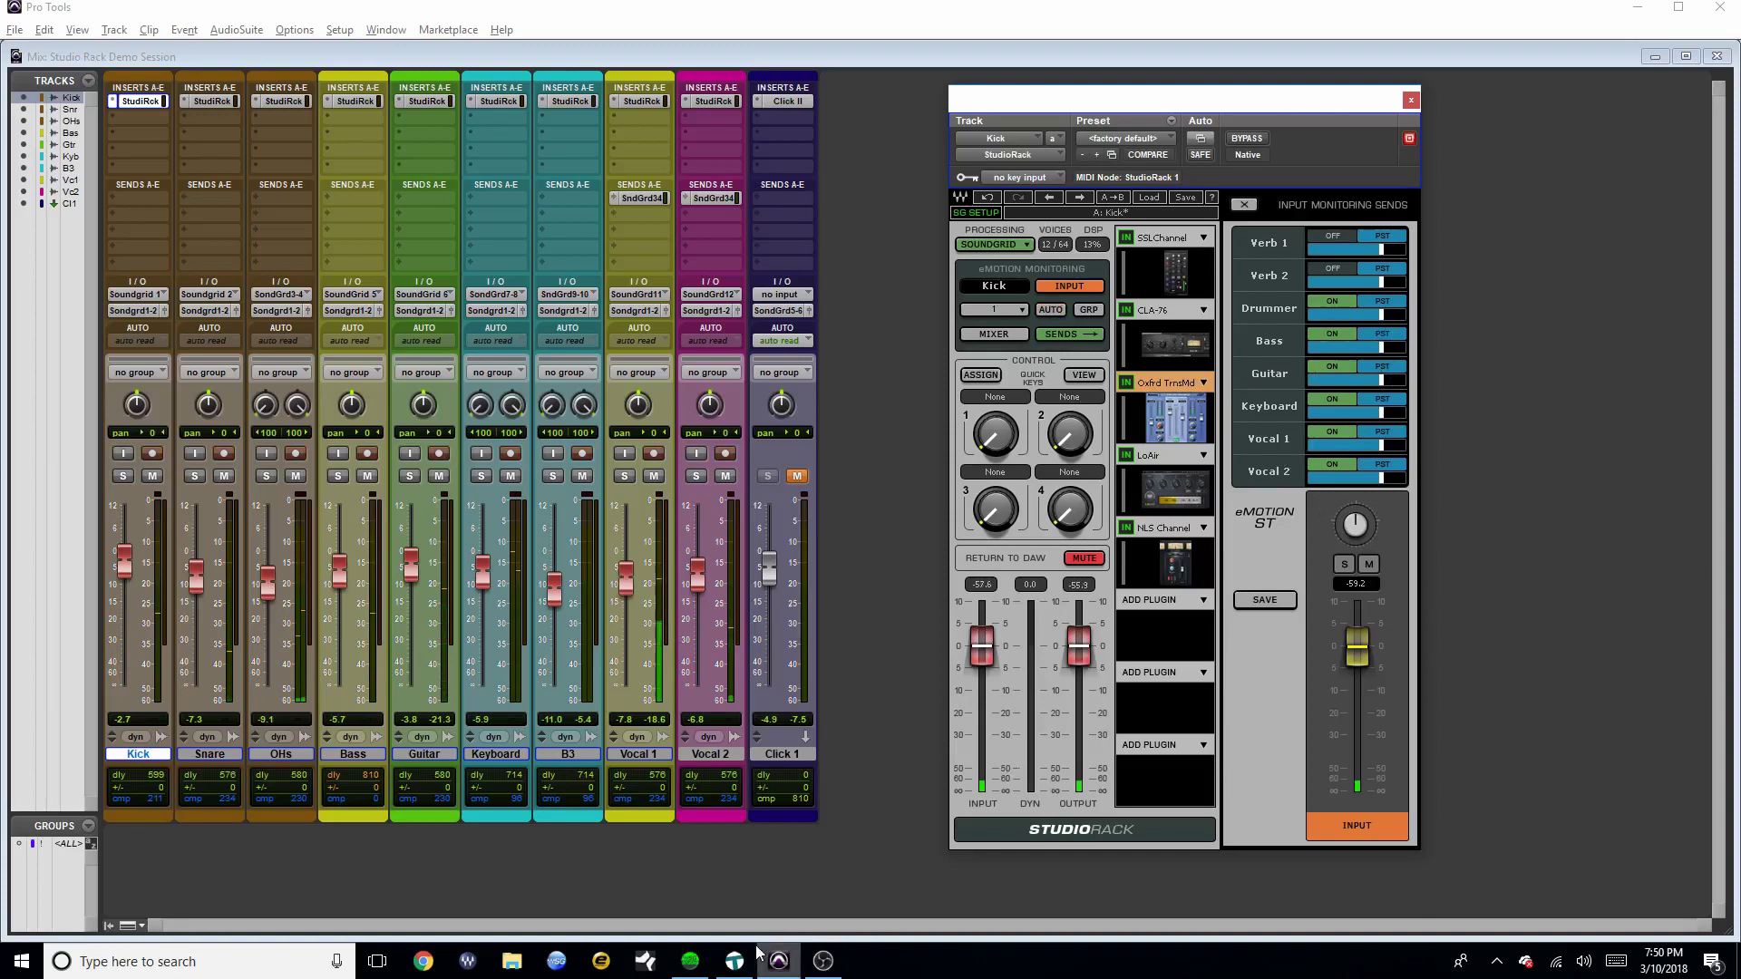
Lower the MAIN output fader in the SoundGrid Studio mixer
left_click(690, 961)
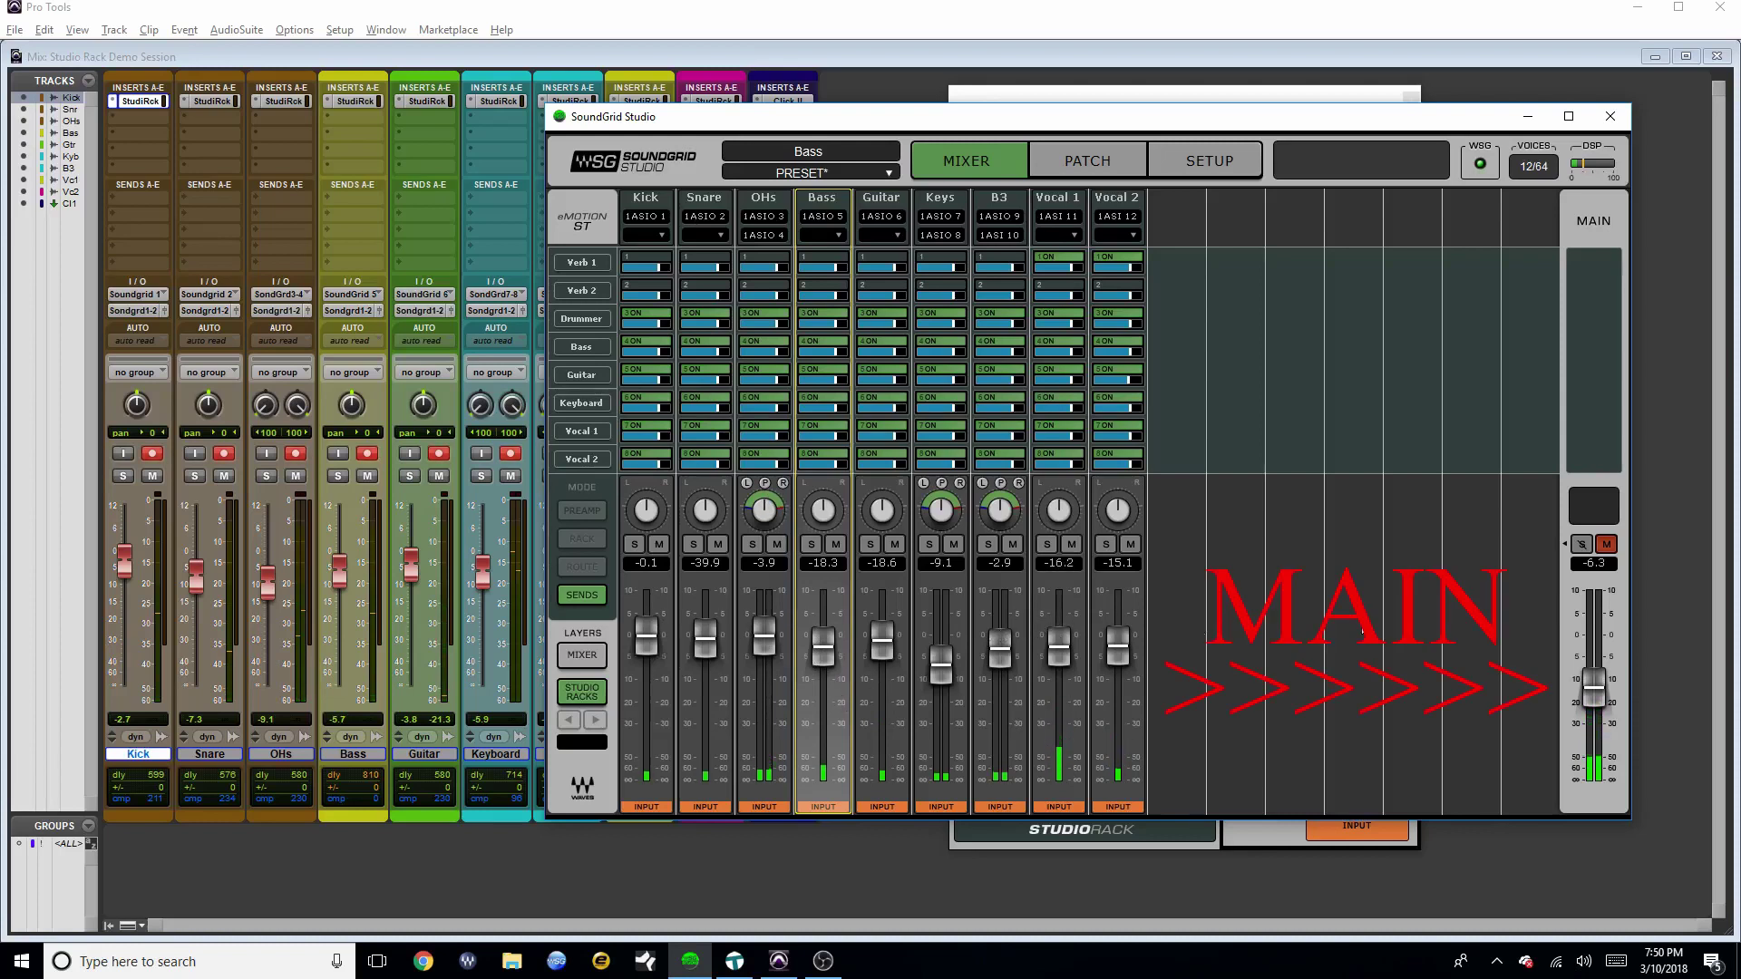
left_click_drag(1594, 687, 1598, 691)
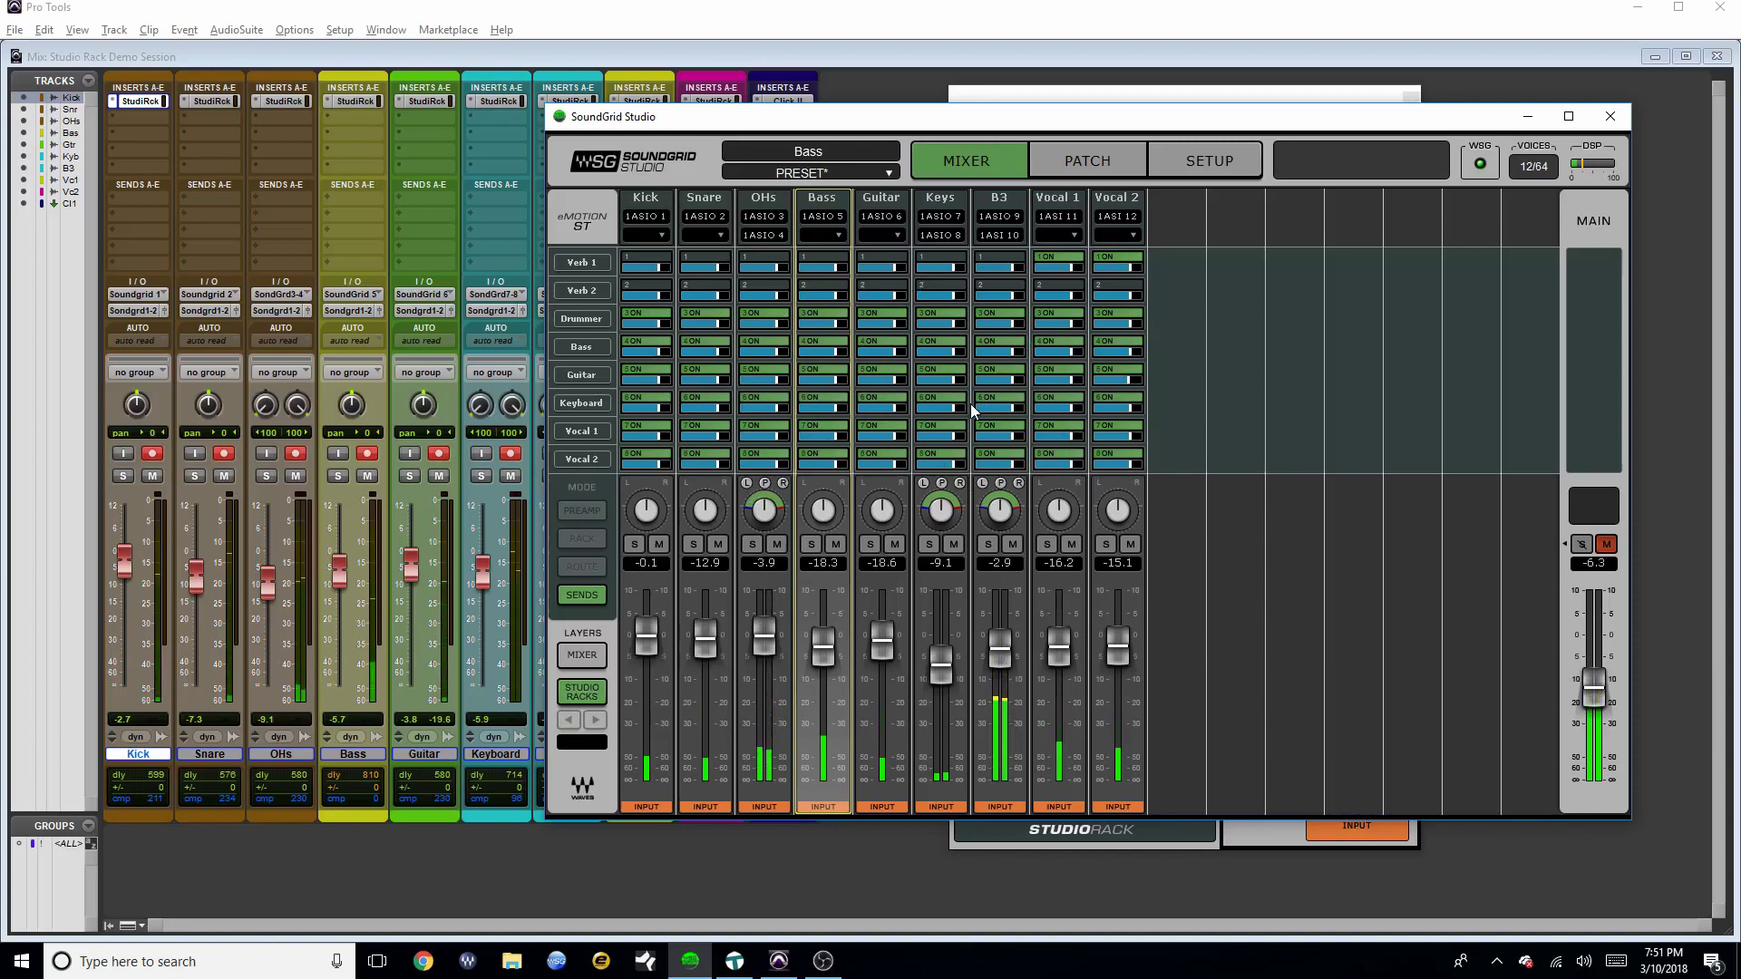
Play the session from bar 1 beat 2 in the Edit window, then return to the Mix window
left_click(347, 866)
key("ctrl+=")
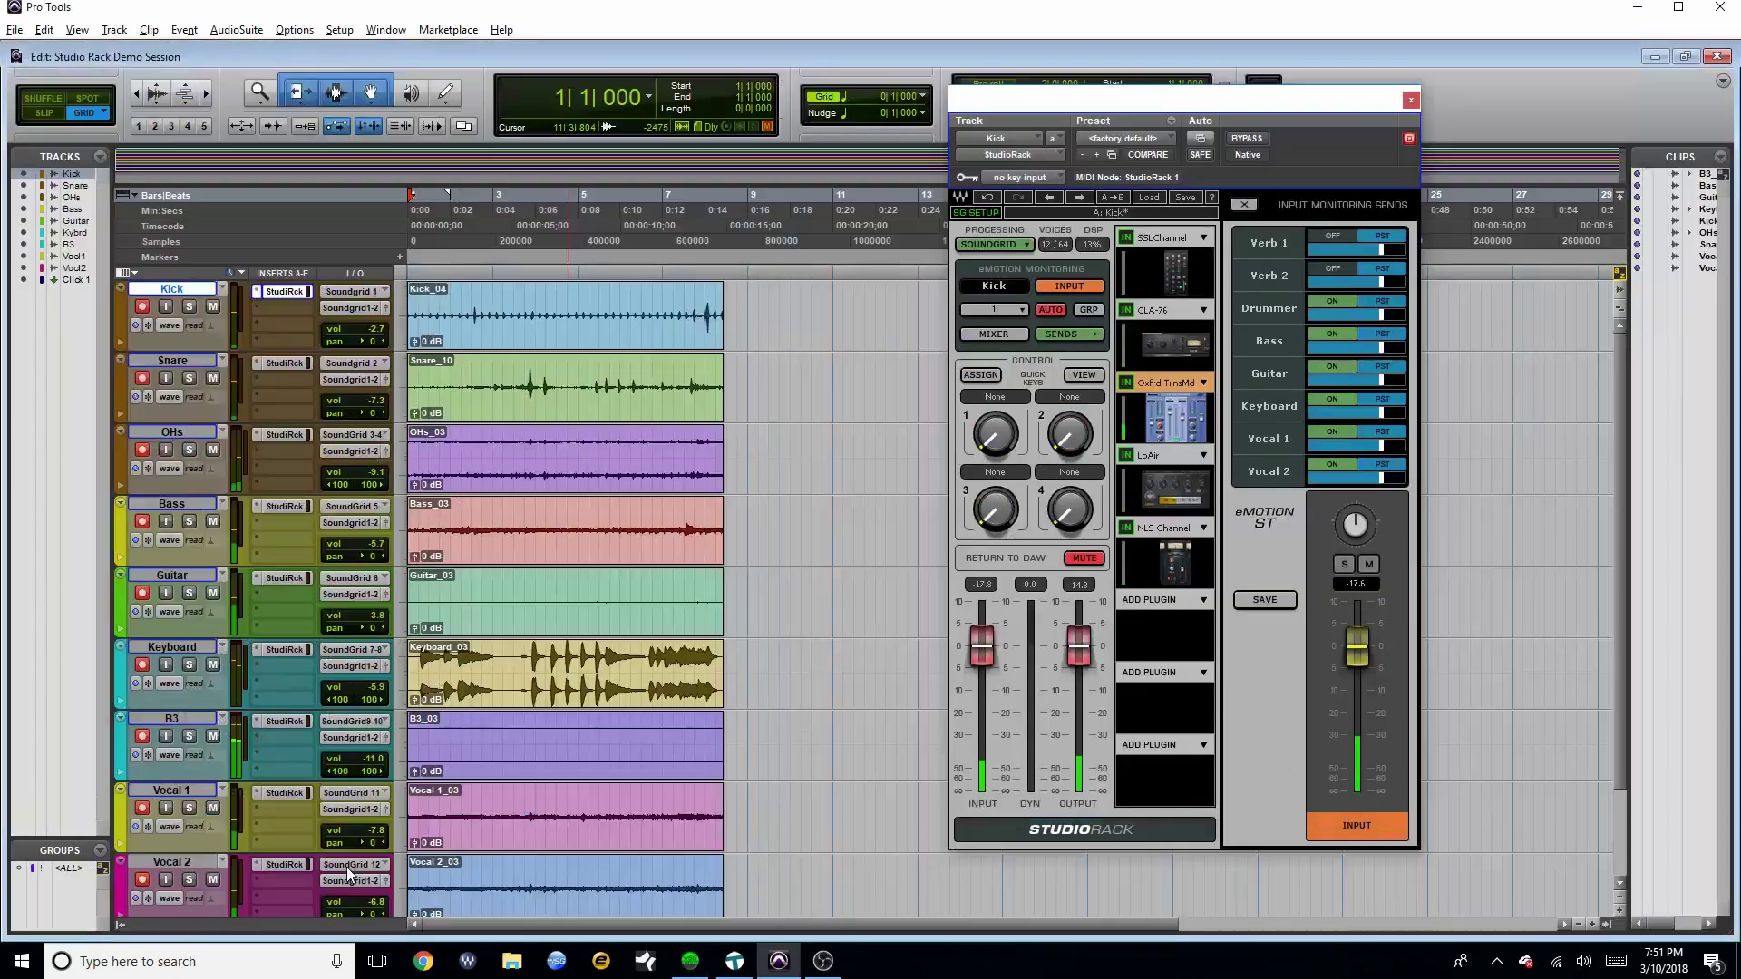
left_click(423, 270)
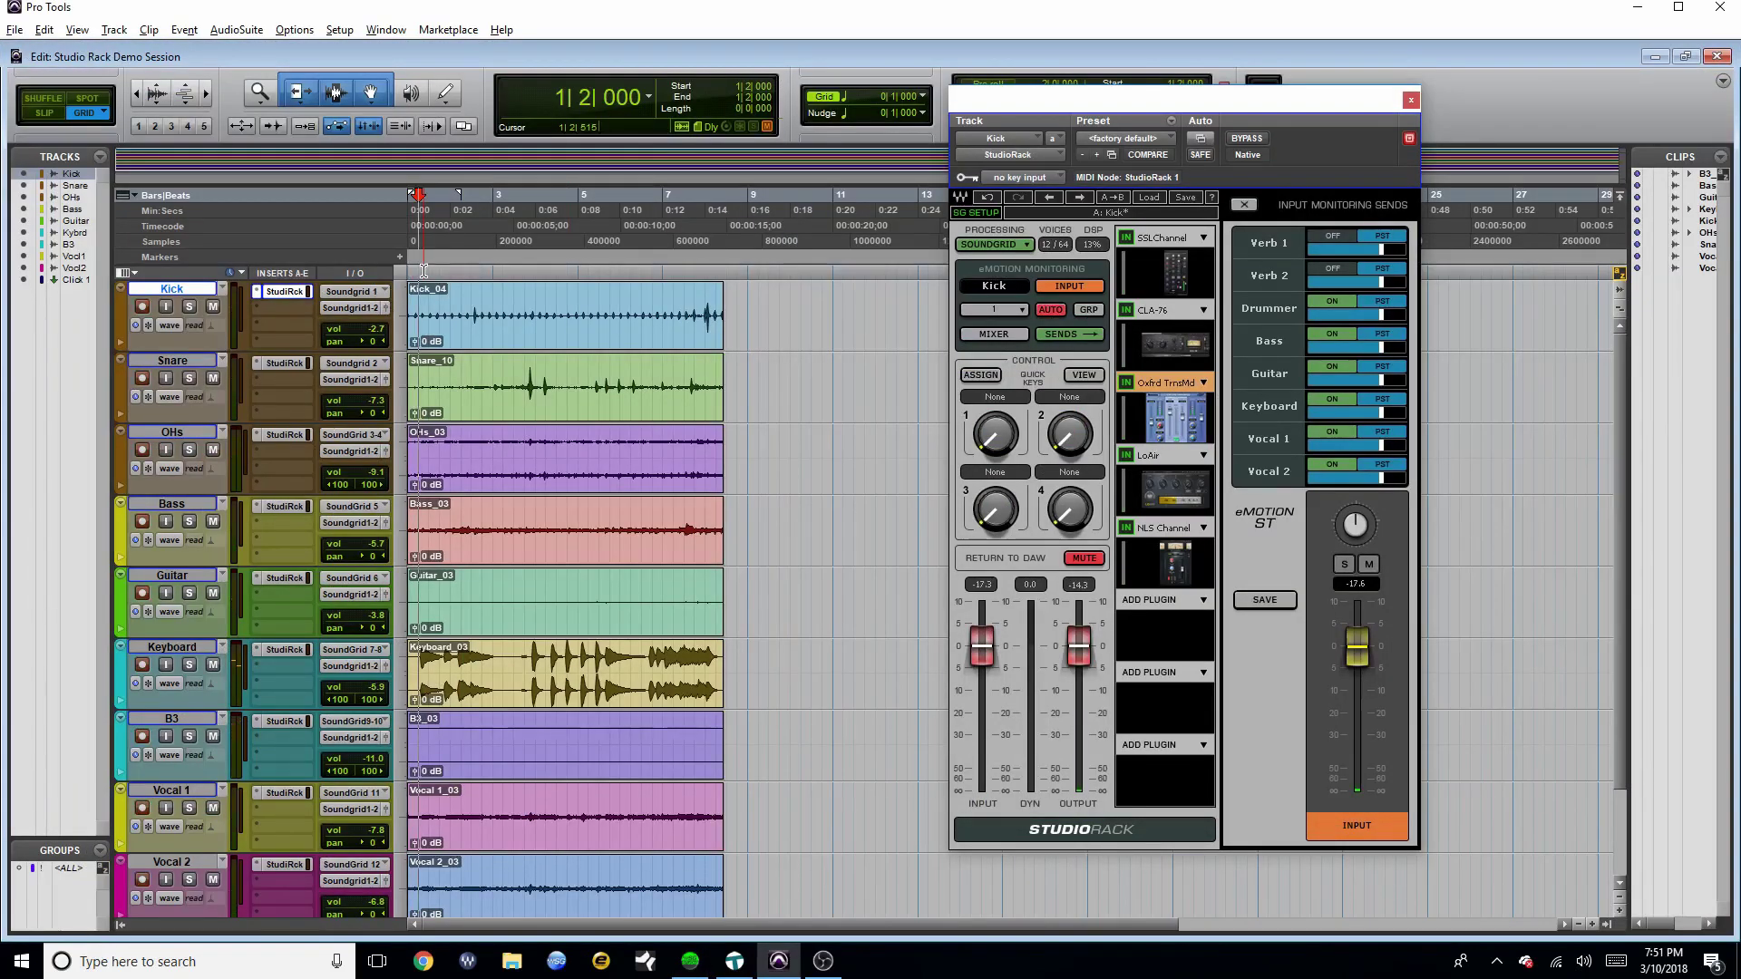
key("space")
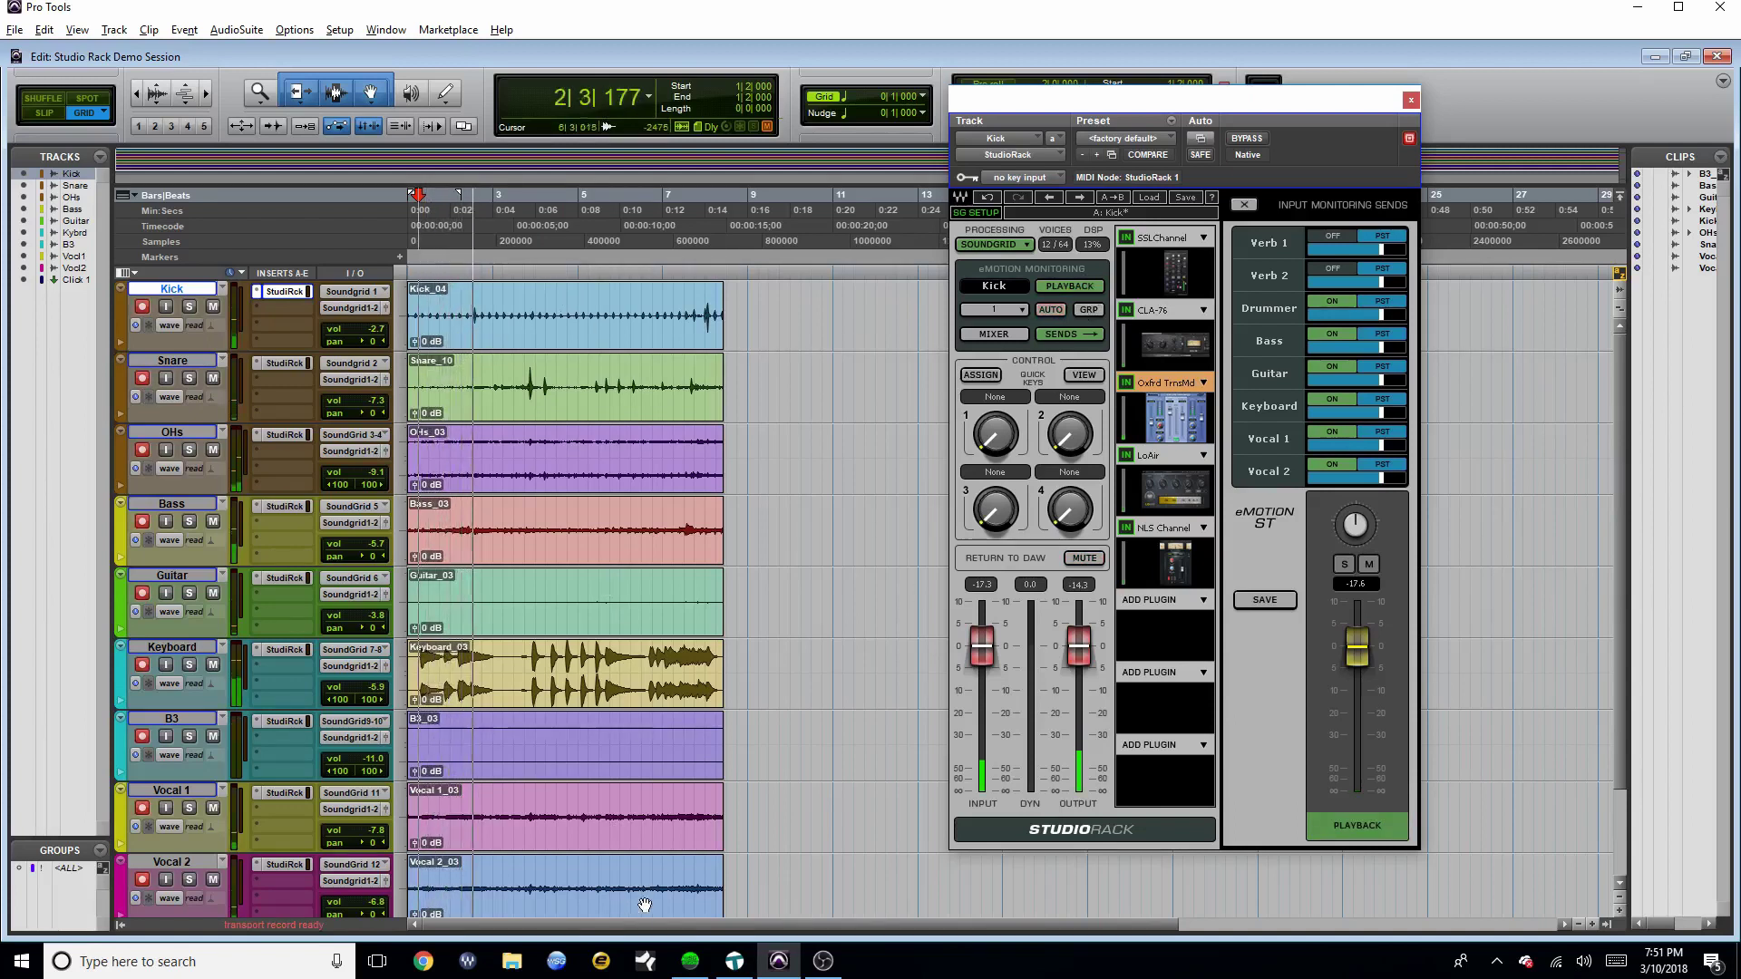
key("ctrl+equal")
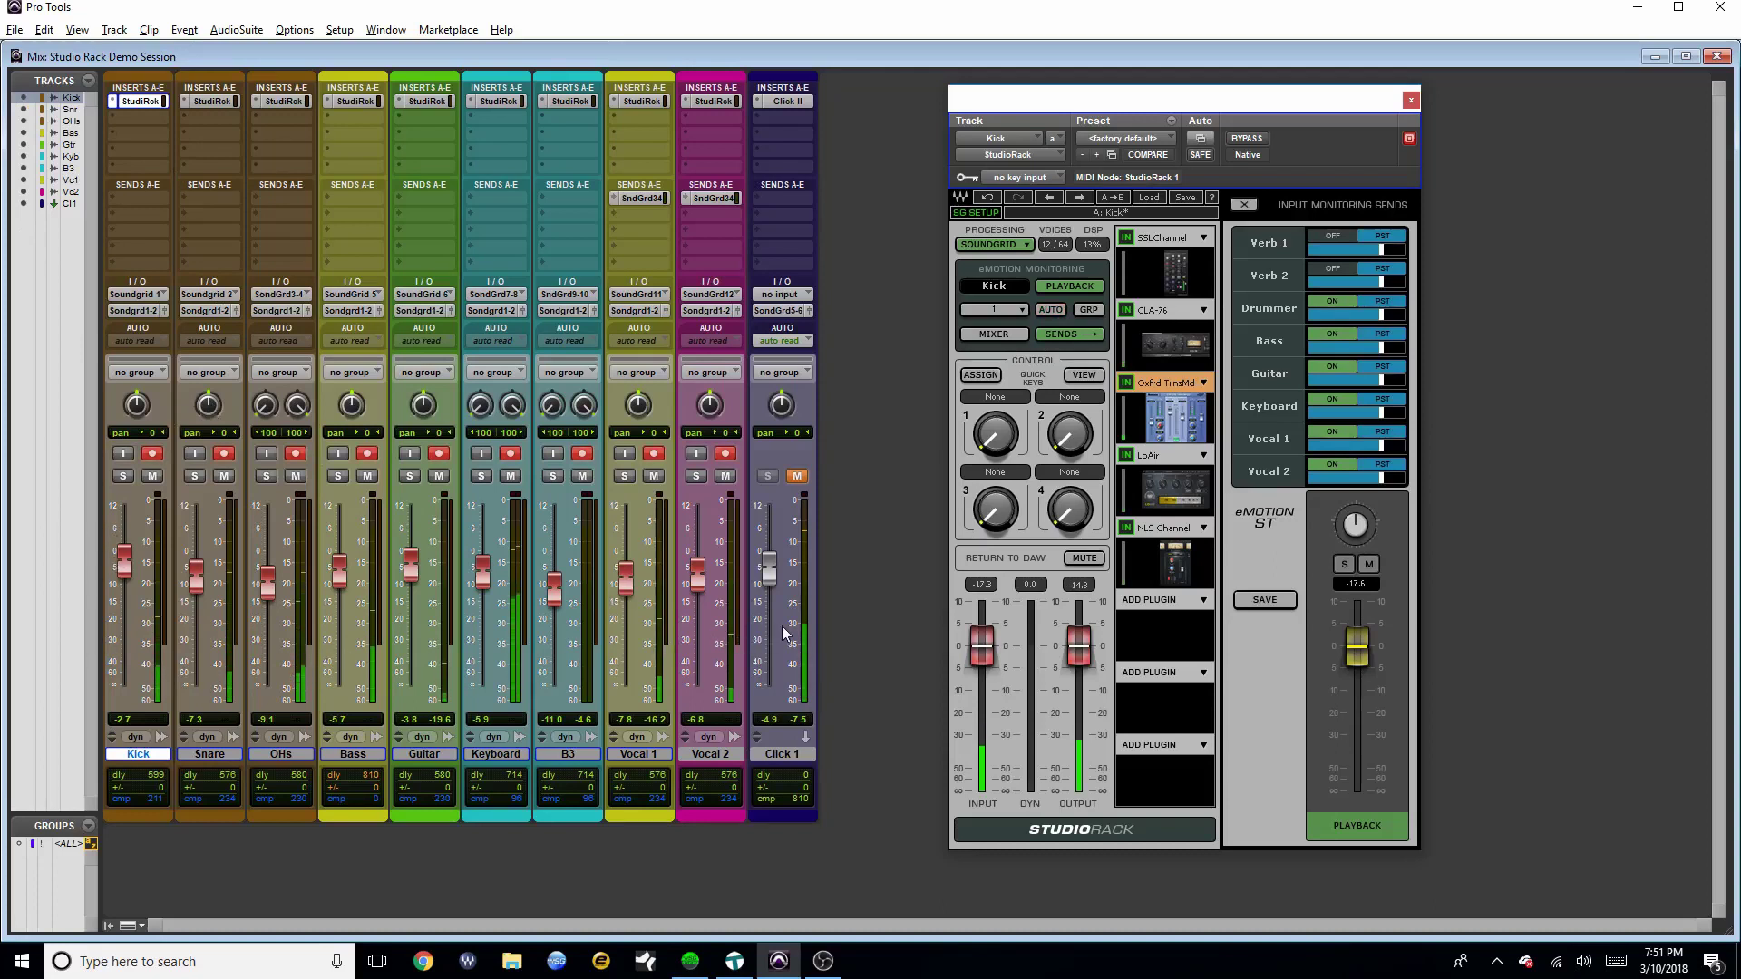
left_click(422, 311)
left_click(847, 673)
left_click(693, 963)
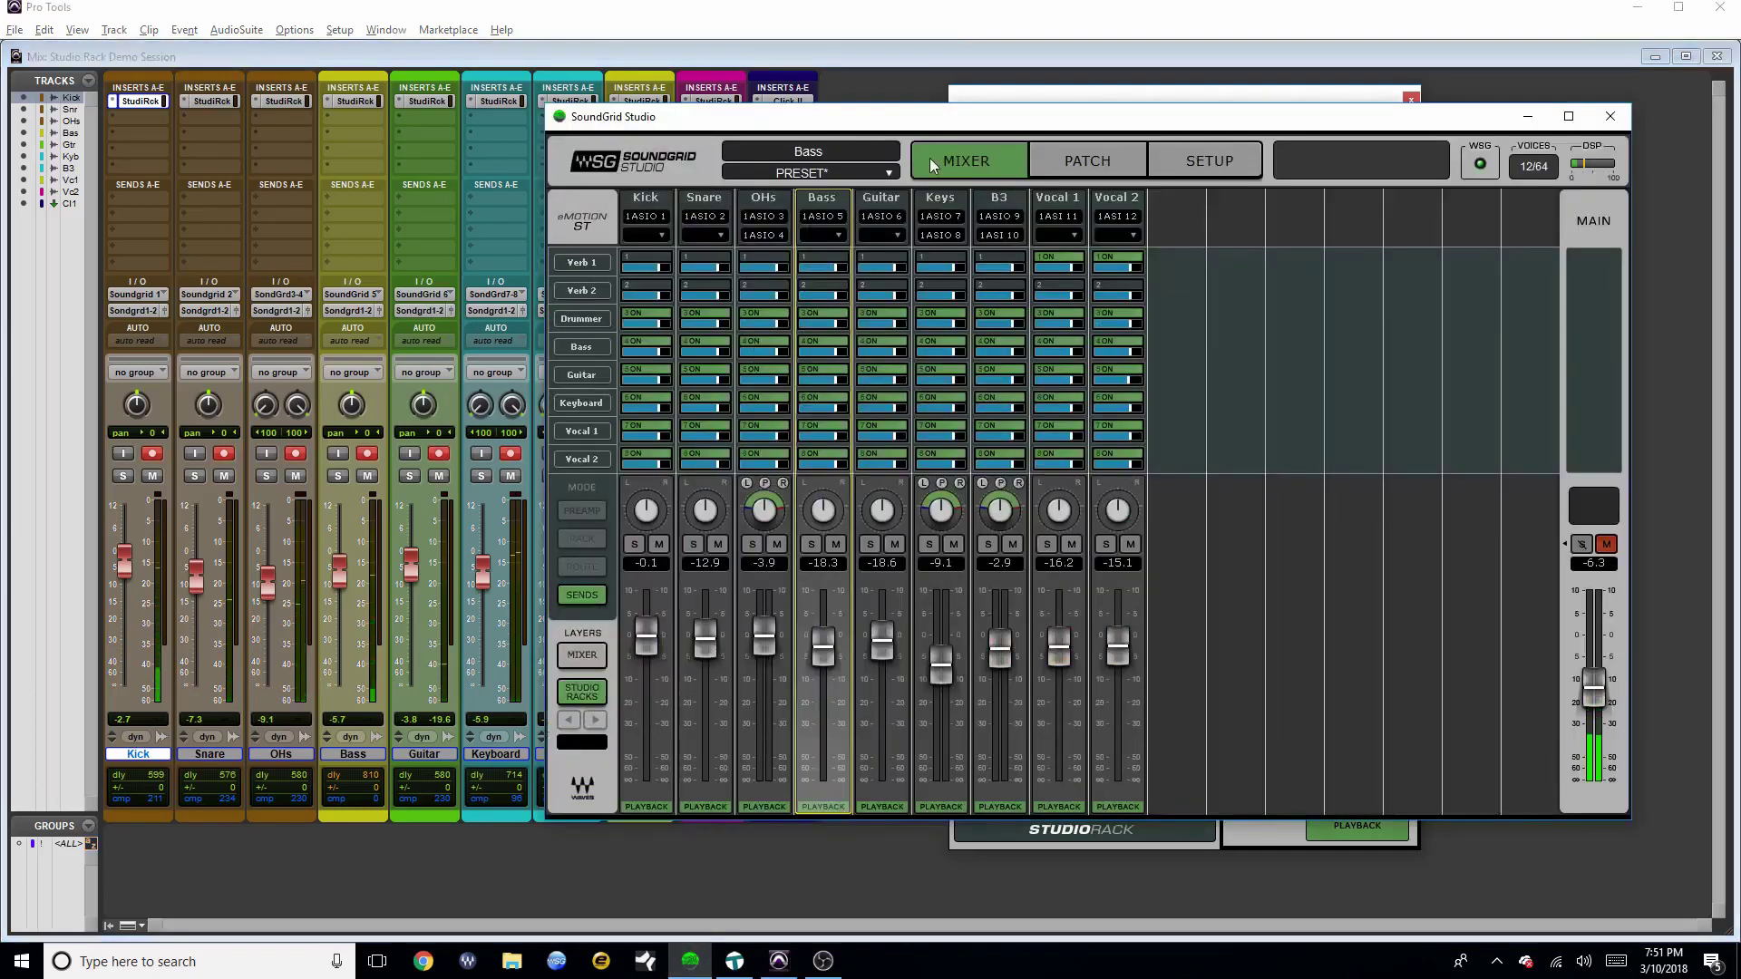
left_click(517, 879)
left_click(690, 961)
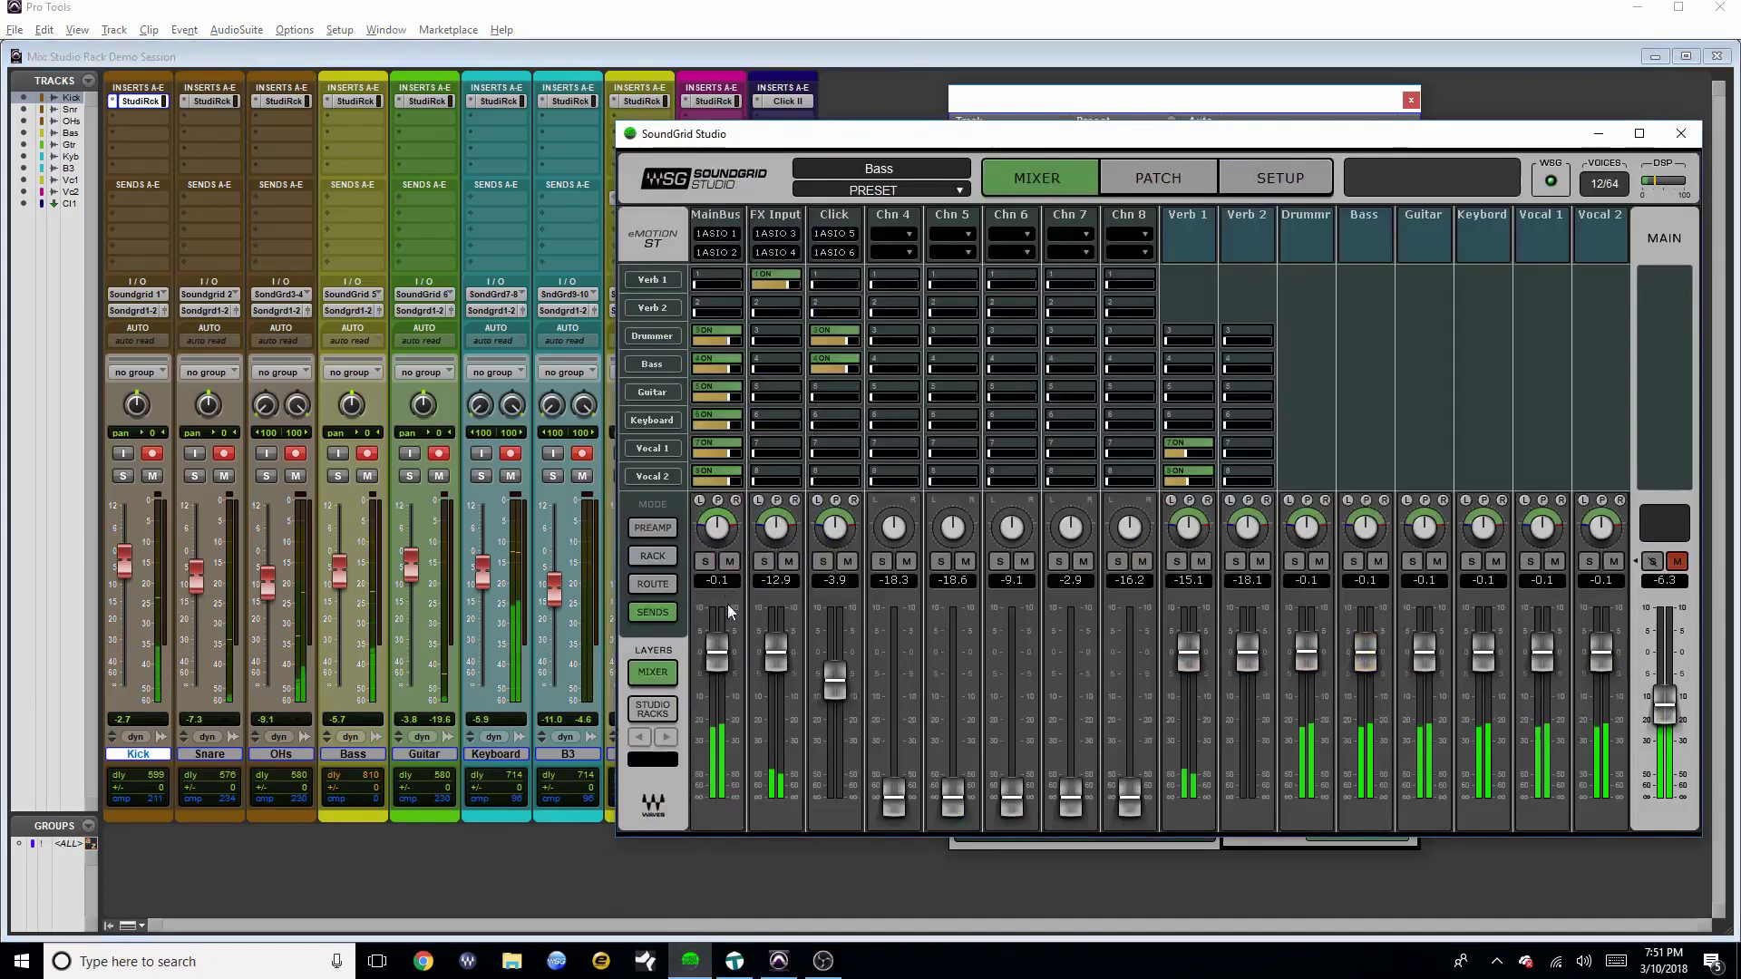
left_click_drag(744, 135, 992, 125)
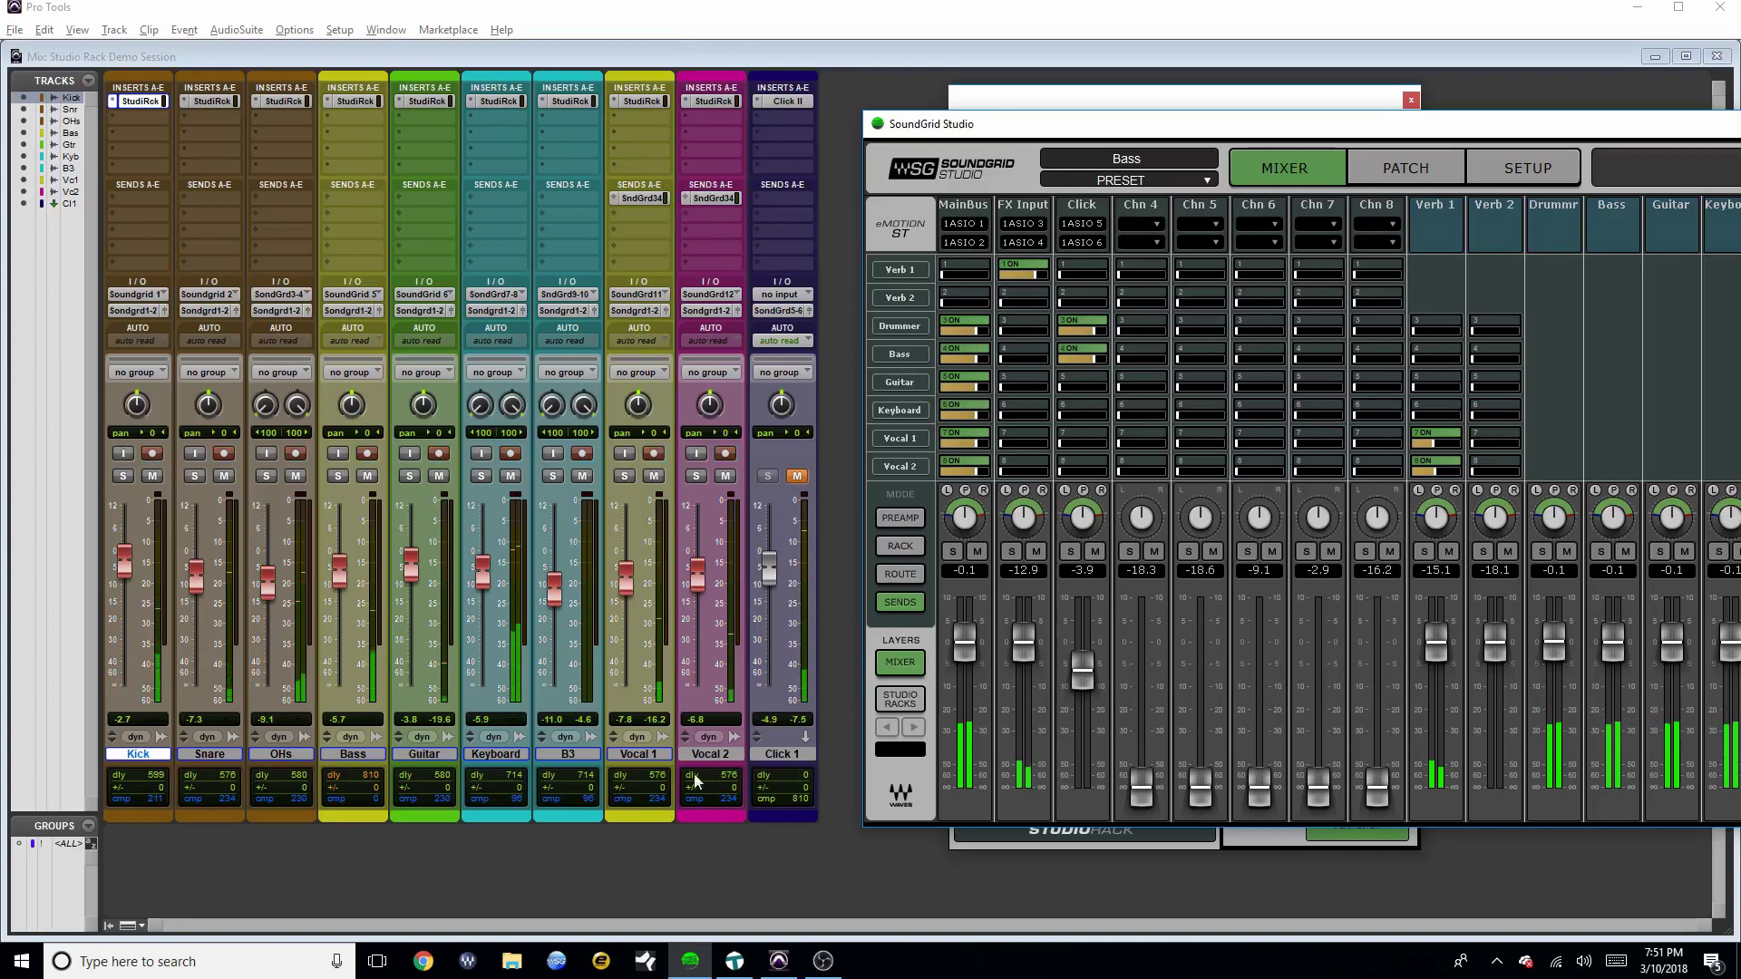
left_click(640, 199)
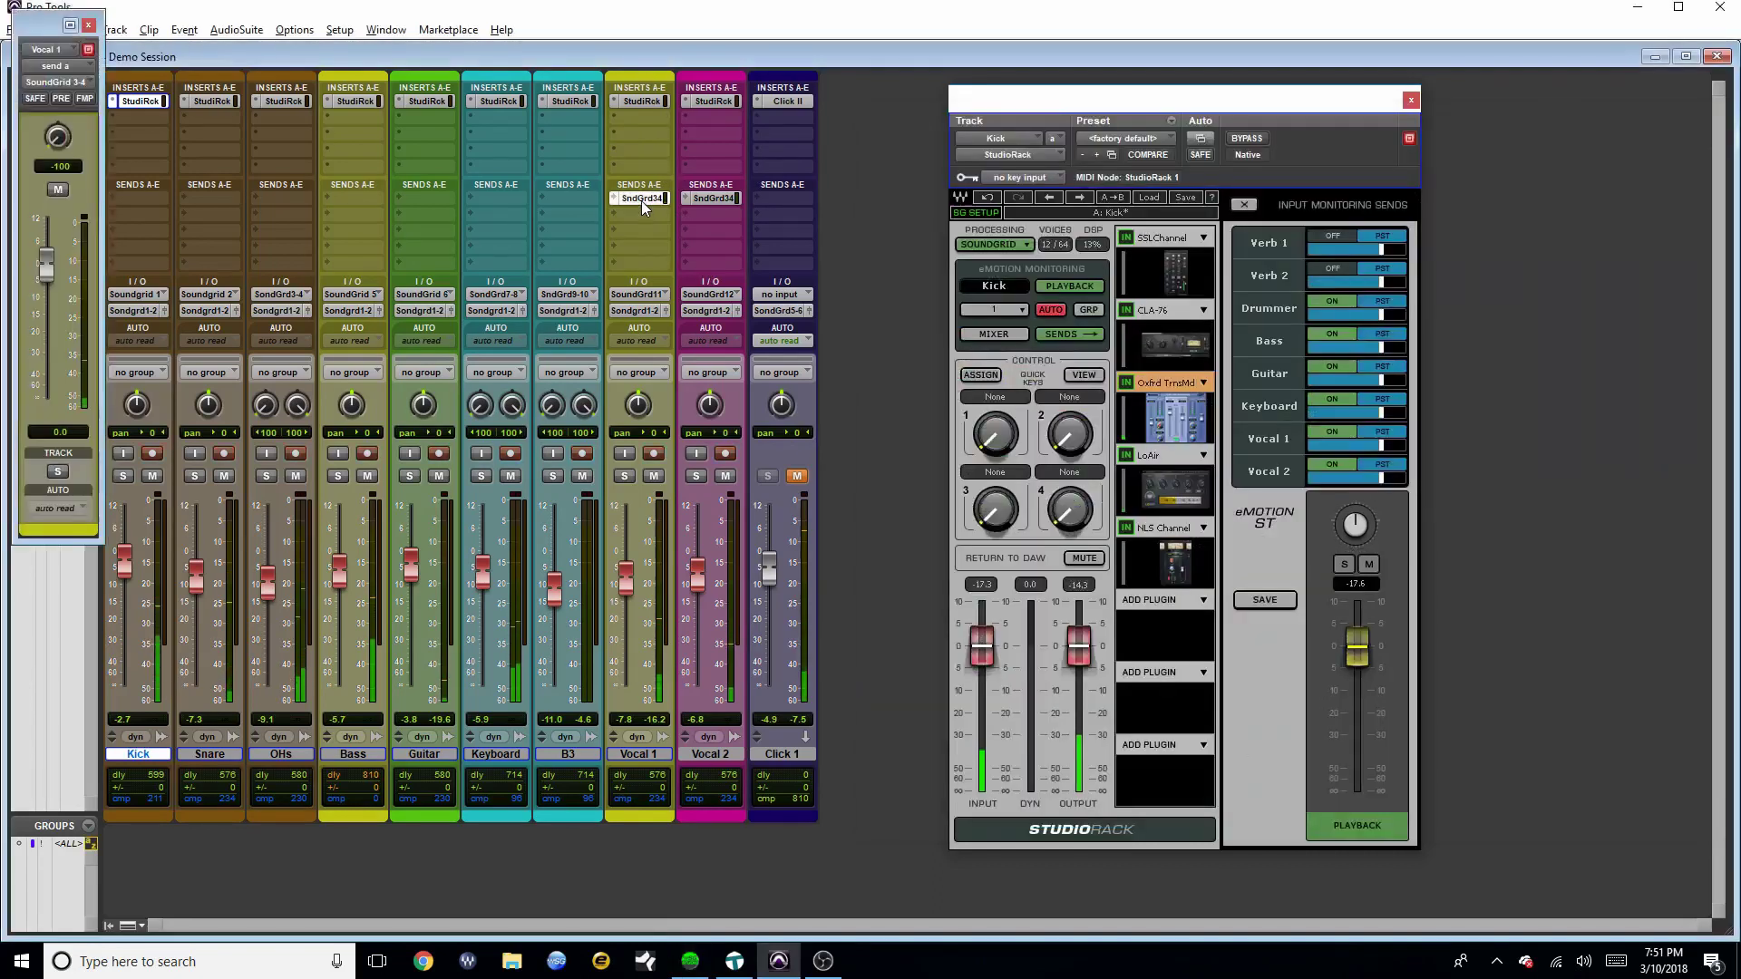
left_click(647, 198)
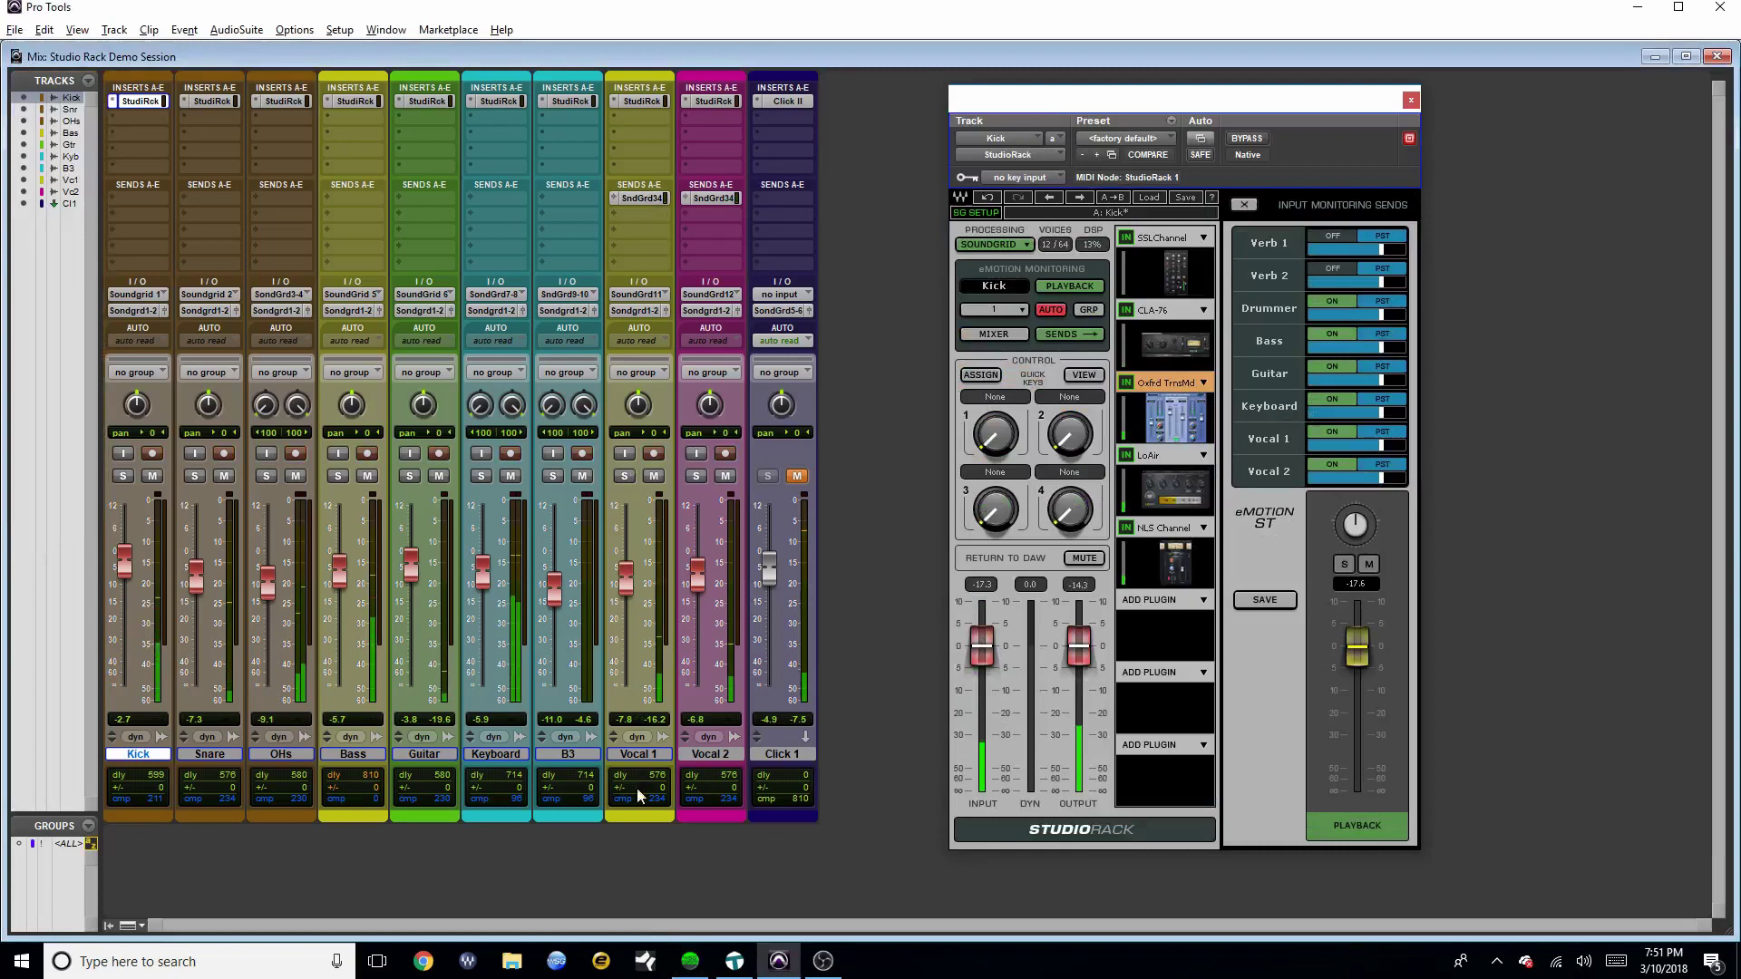
left_click(689, 963)
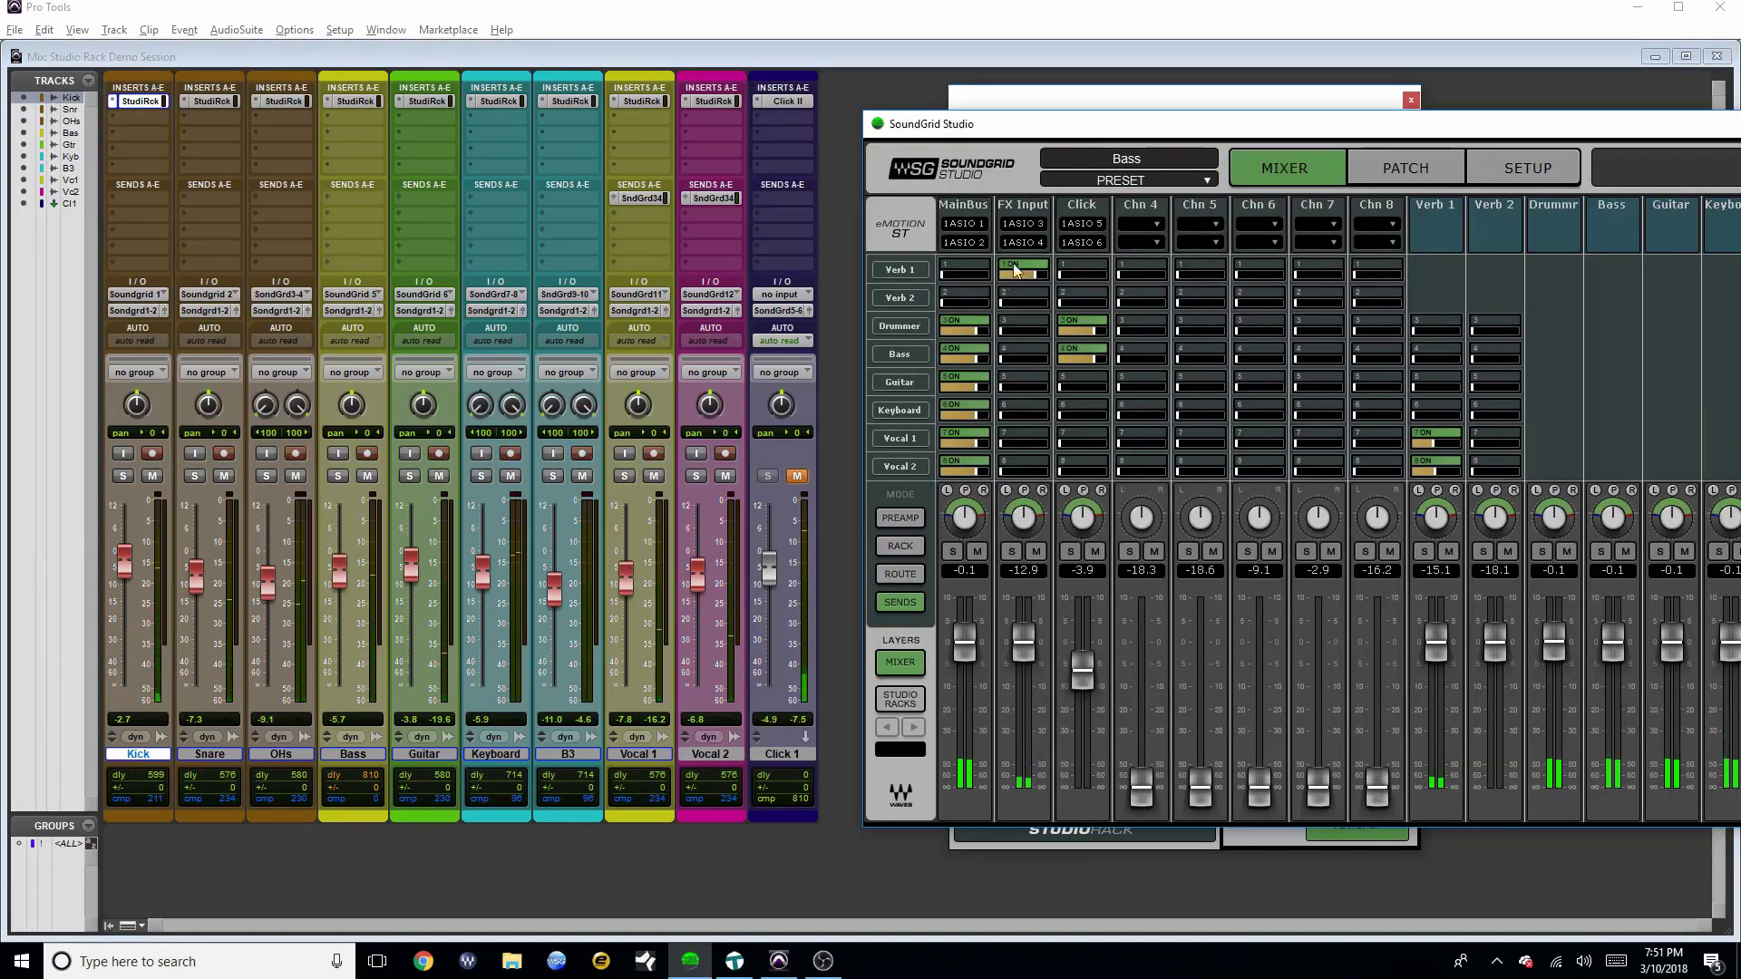
left_click_drag(1014, 127, 976, 132)
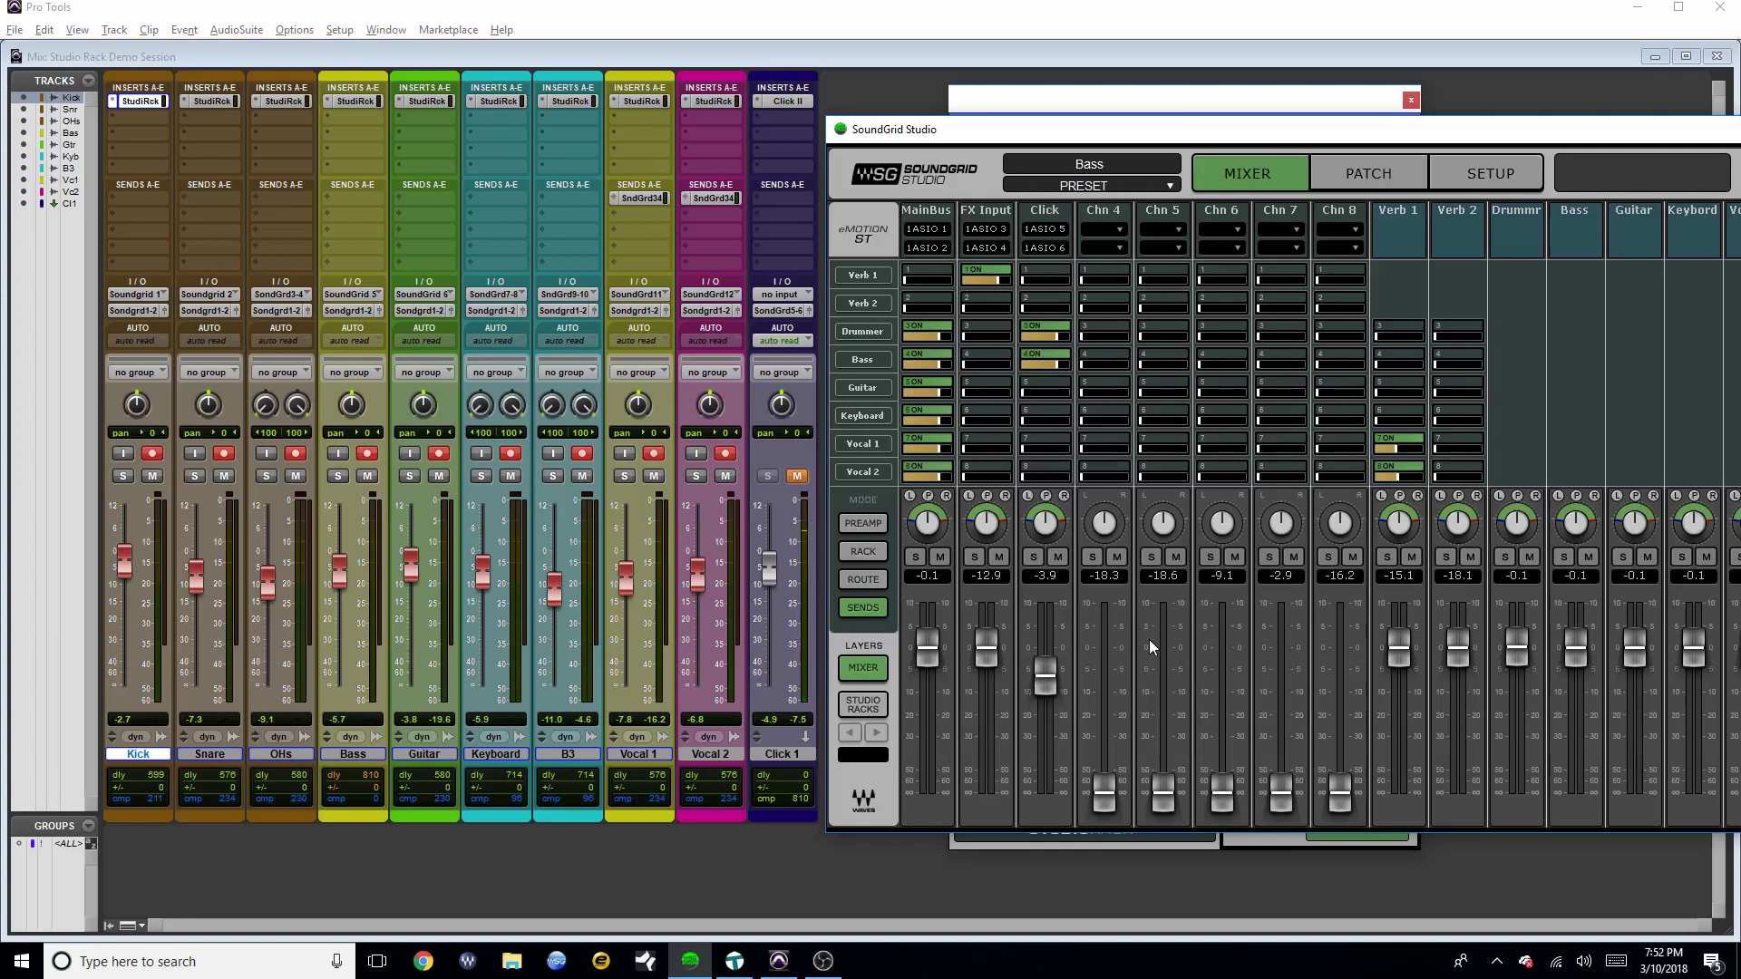
left_click_drag(1508, 135, 1256, 169)
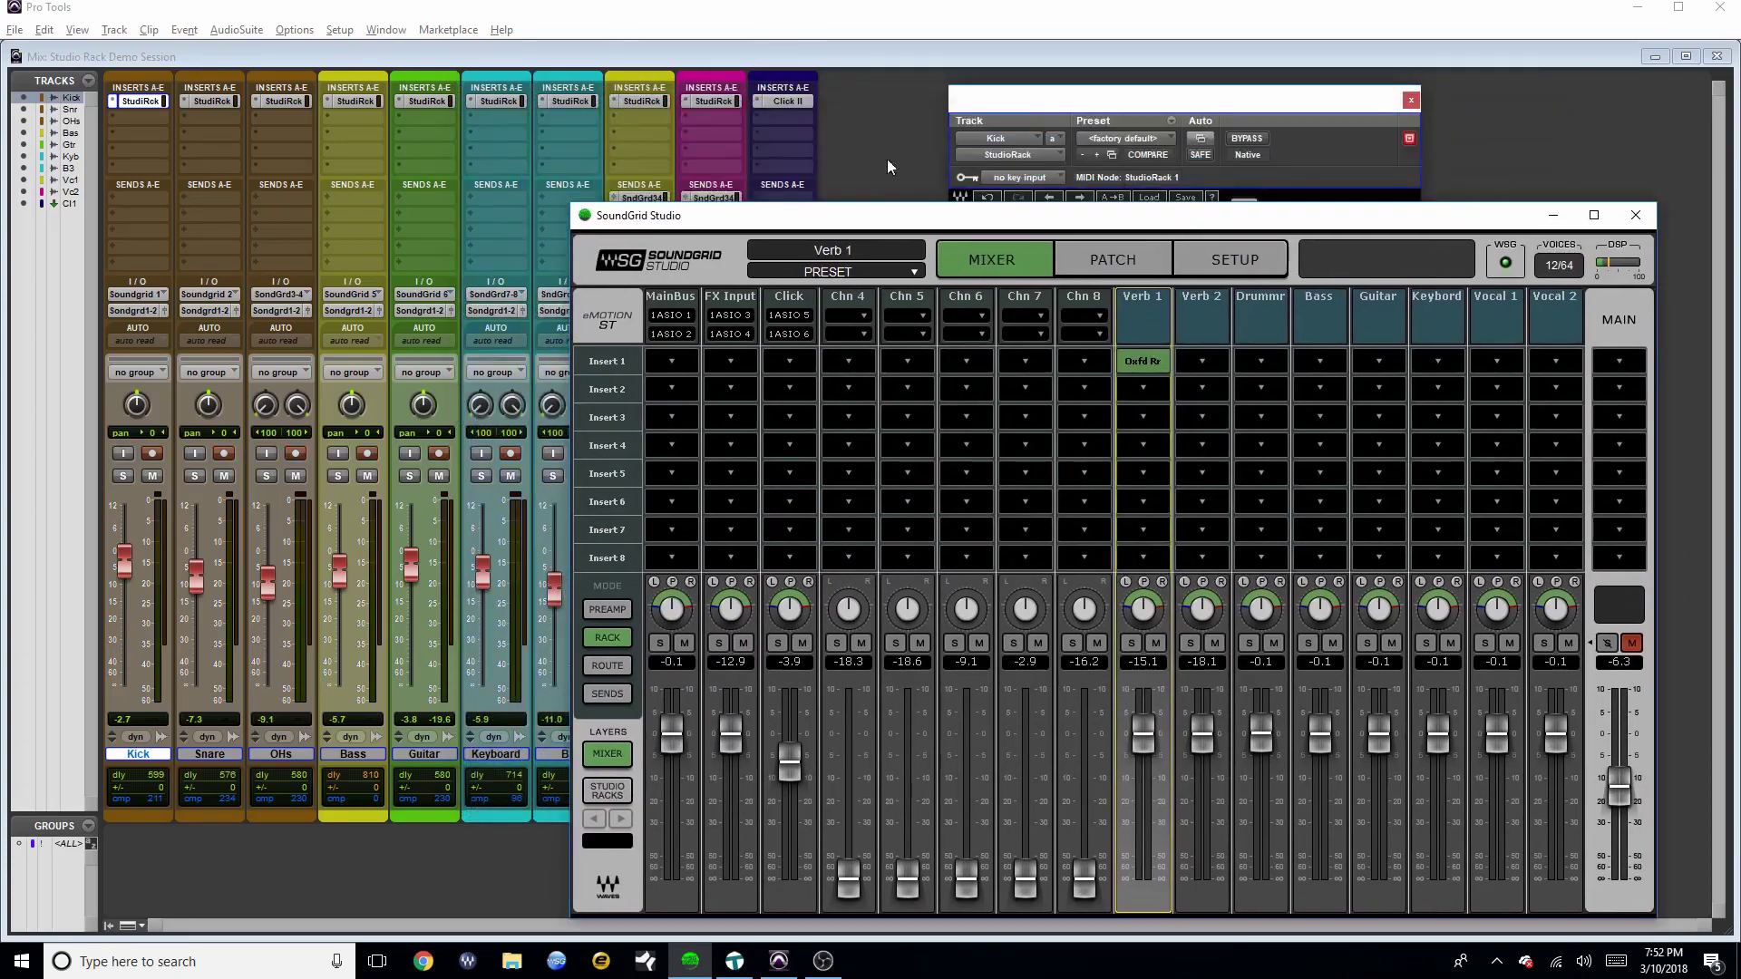
left_click(887, 159)
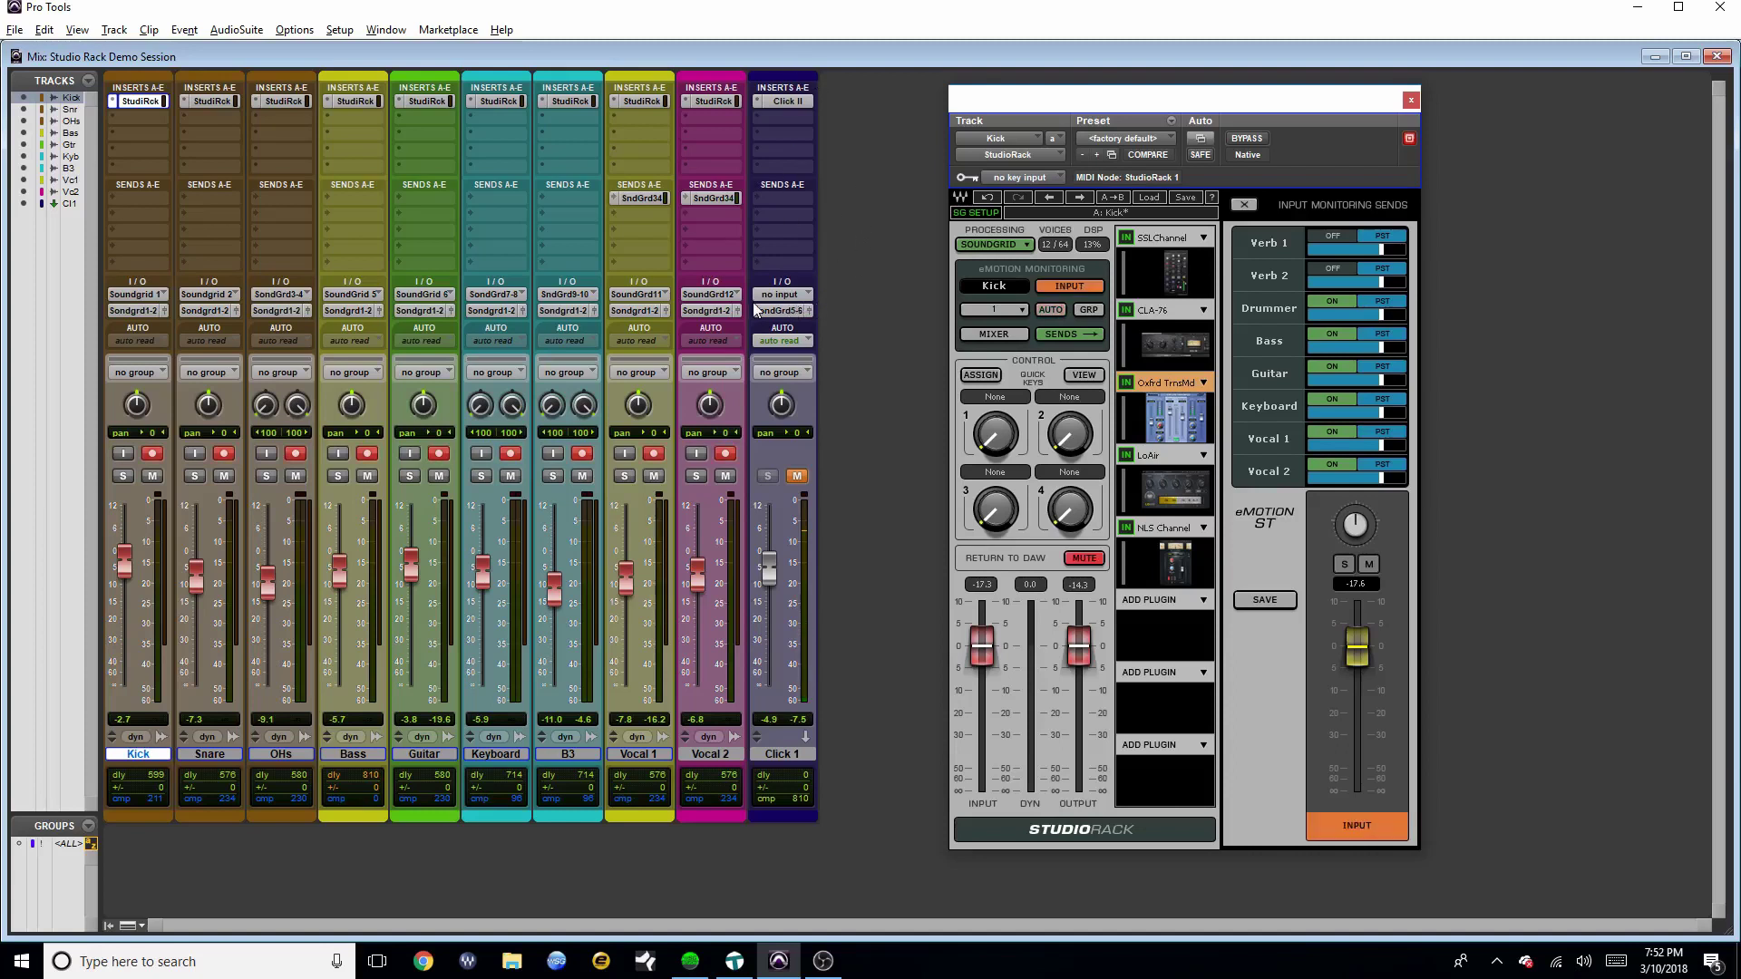
Leave Click 1's output routing unchanged and lower the Click channel level slightly in SoundGrid Studio
left_click(782, 310)
mouse_move(825, 339)
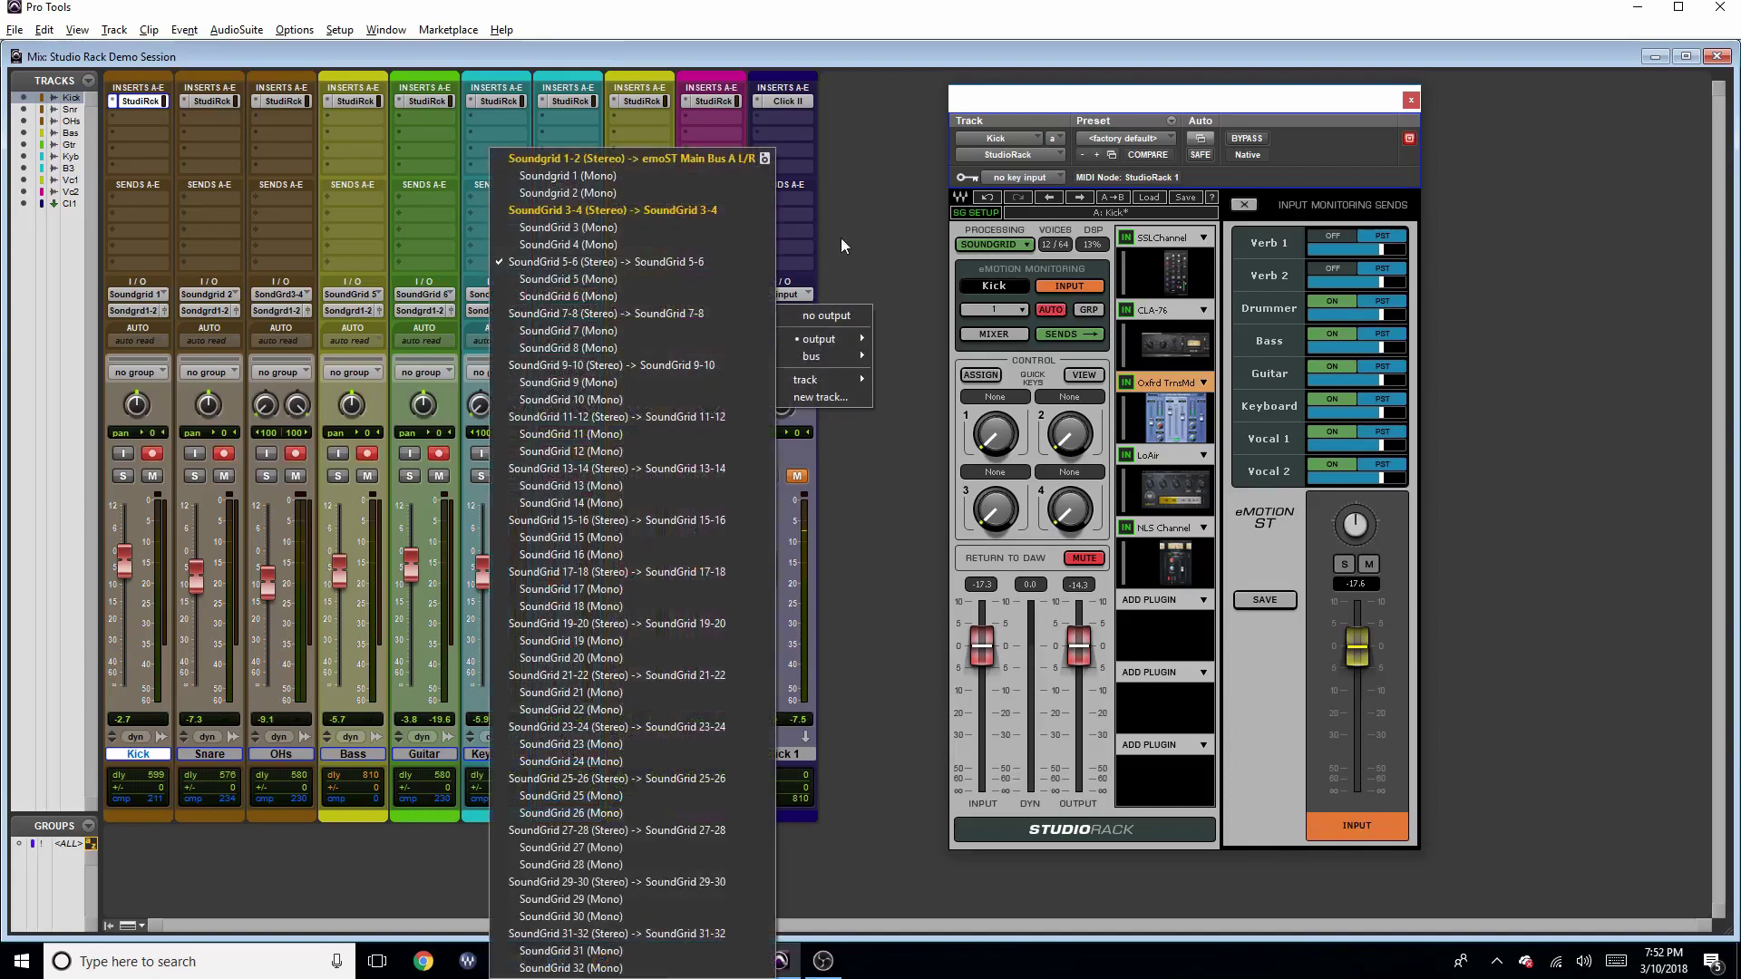
left_click(849, 210)
left_click(686, 971)
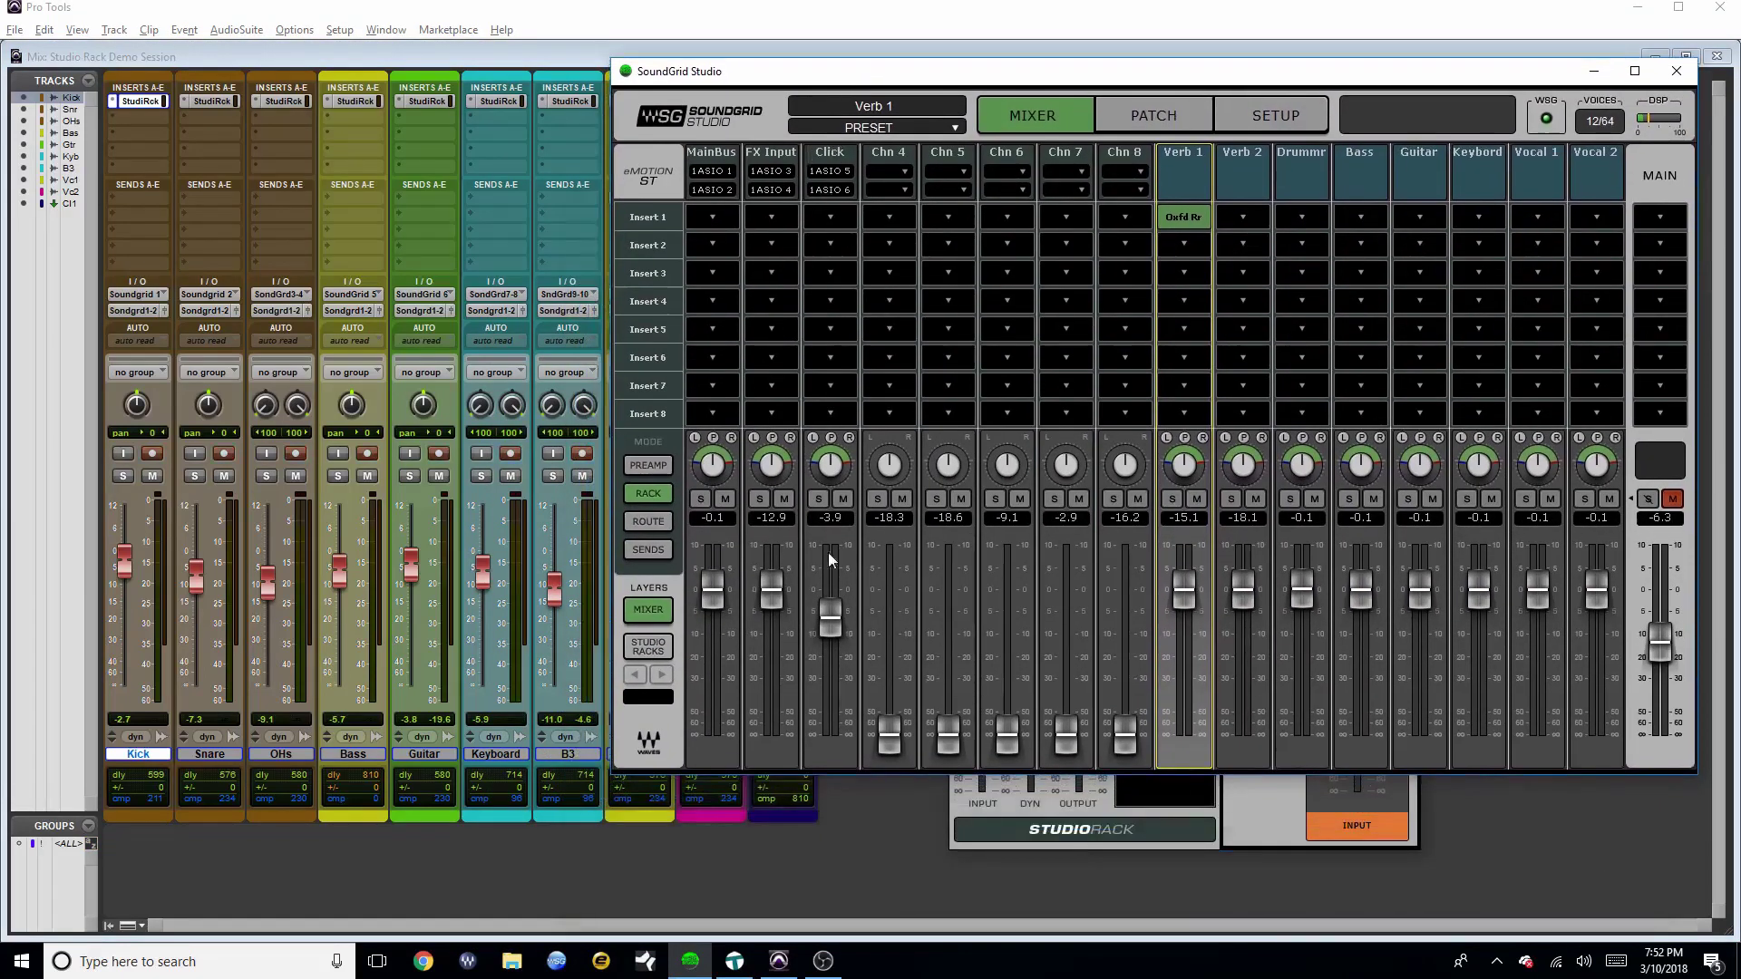
left_click_drag(831, 617, 835, 618)
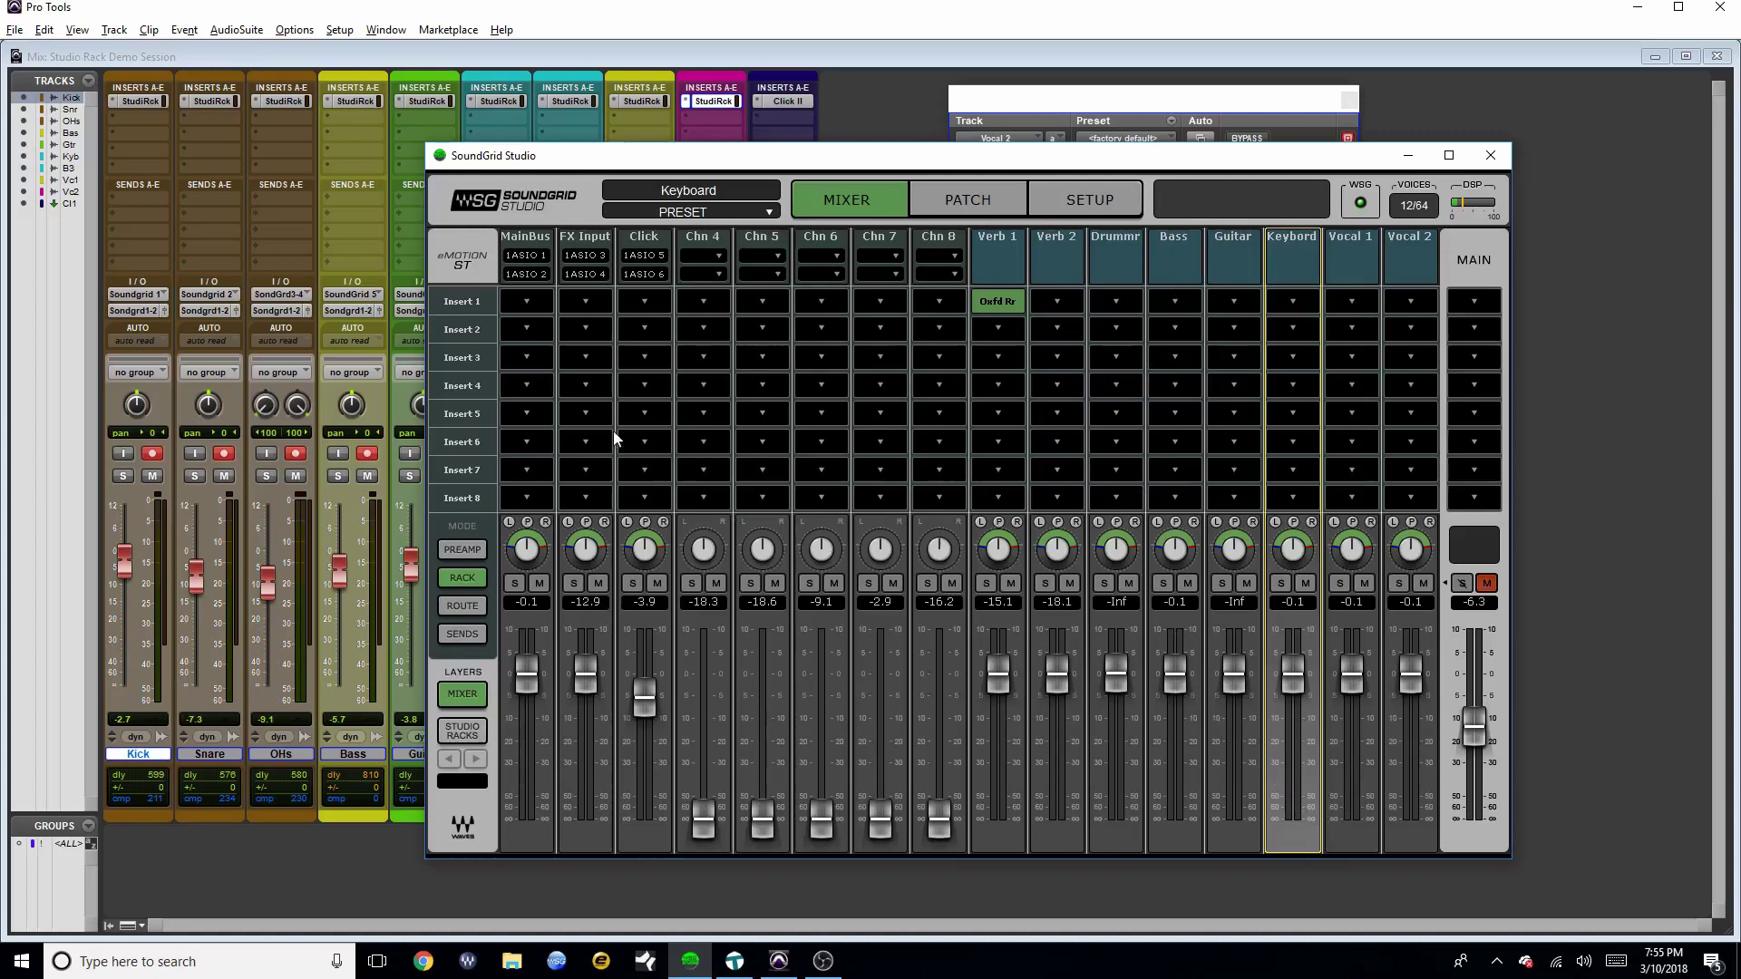
Select the FX Input channel and step through ROUTE, SENDS and RACK to the STUDIO RACKS layer
left_click(581, 238)
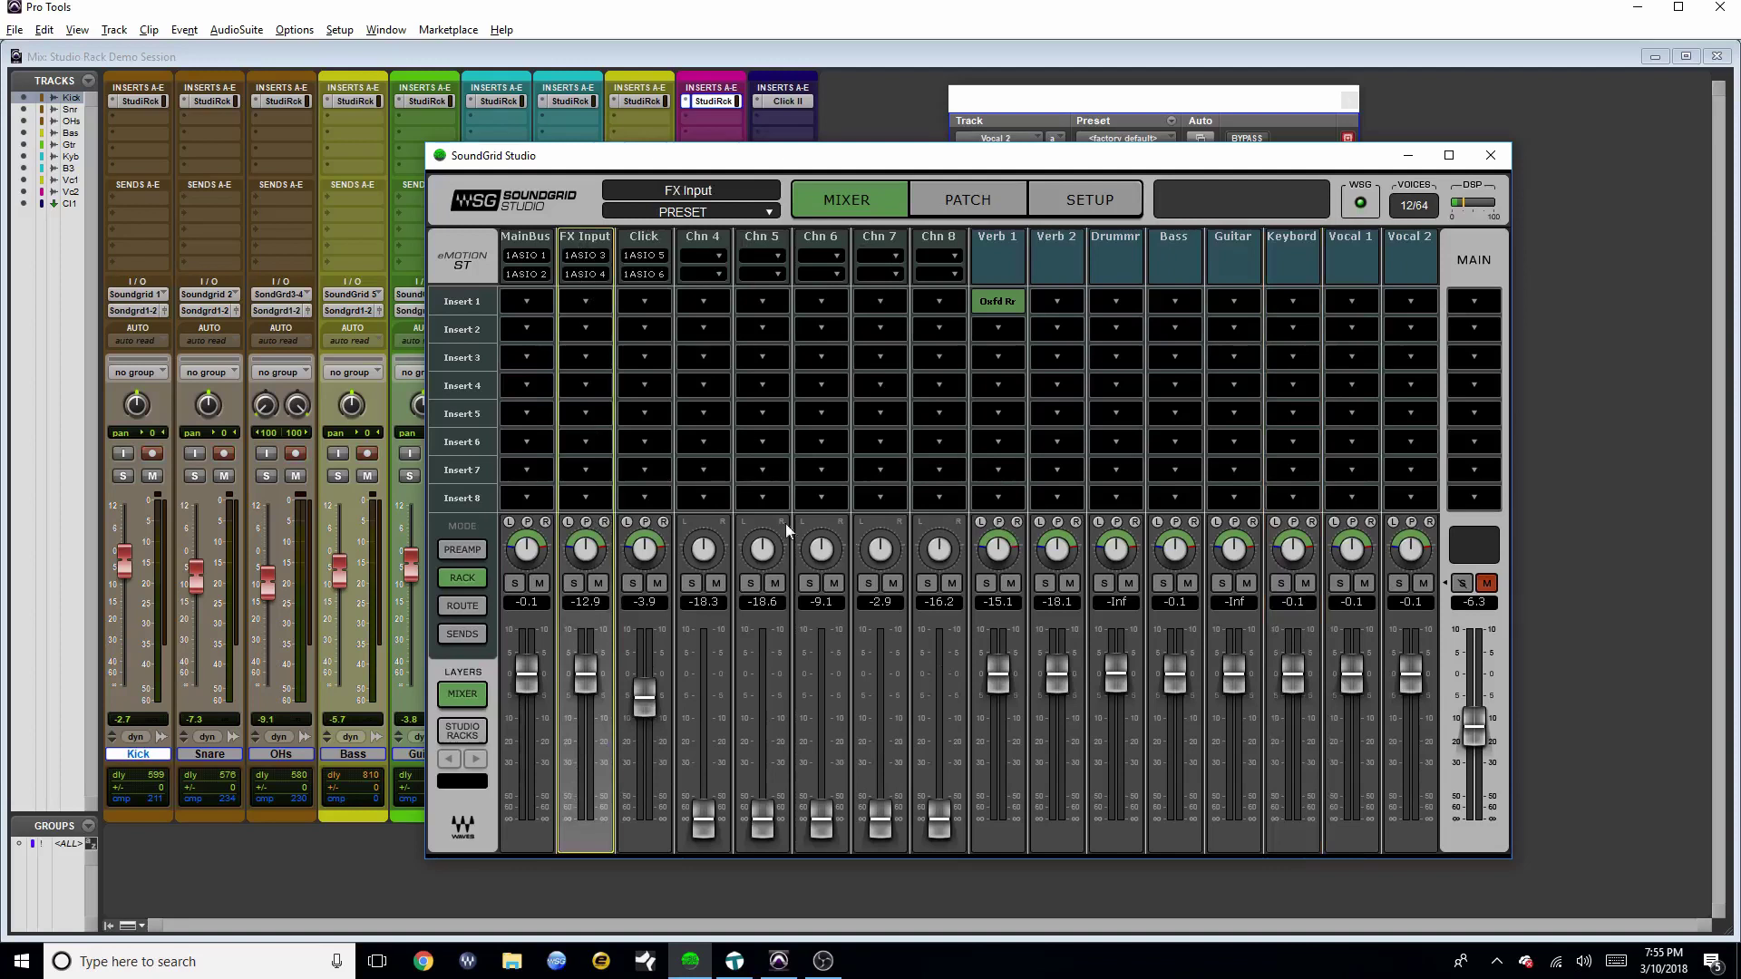
left_click(463, 605)
left_click(466, 638)
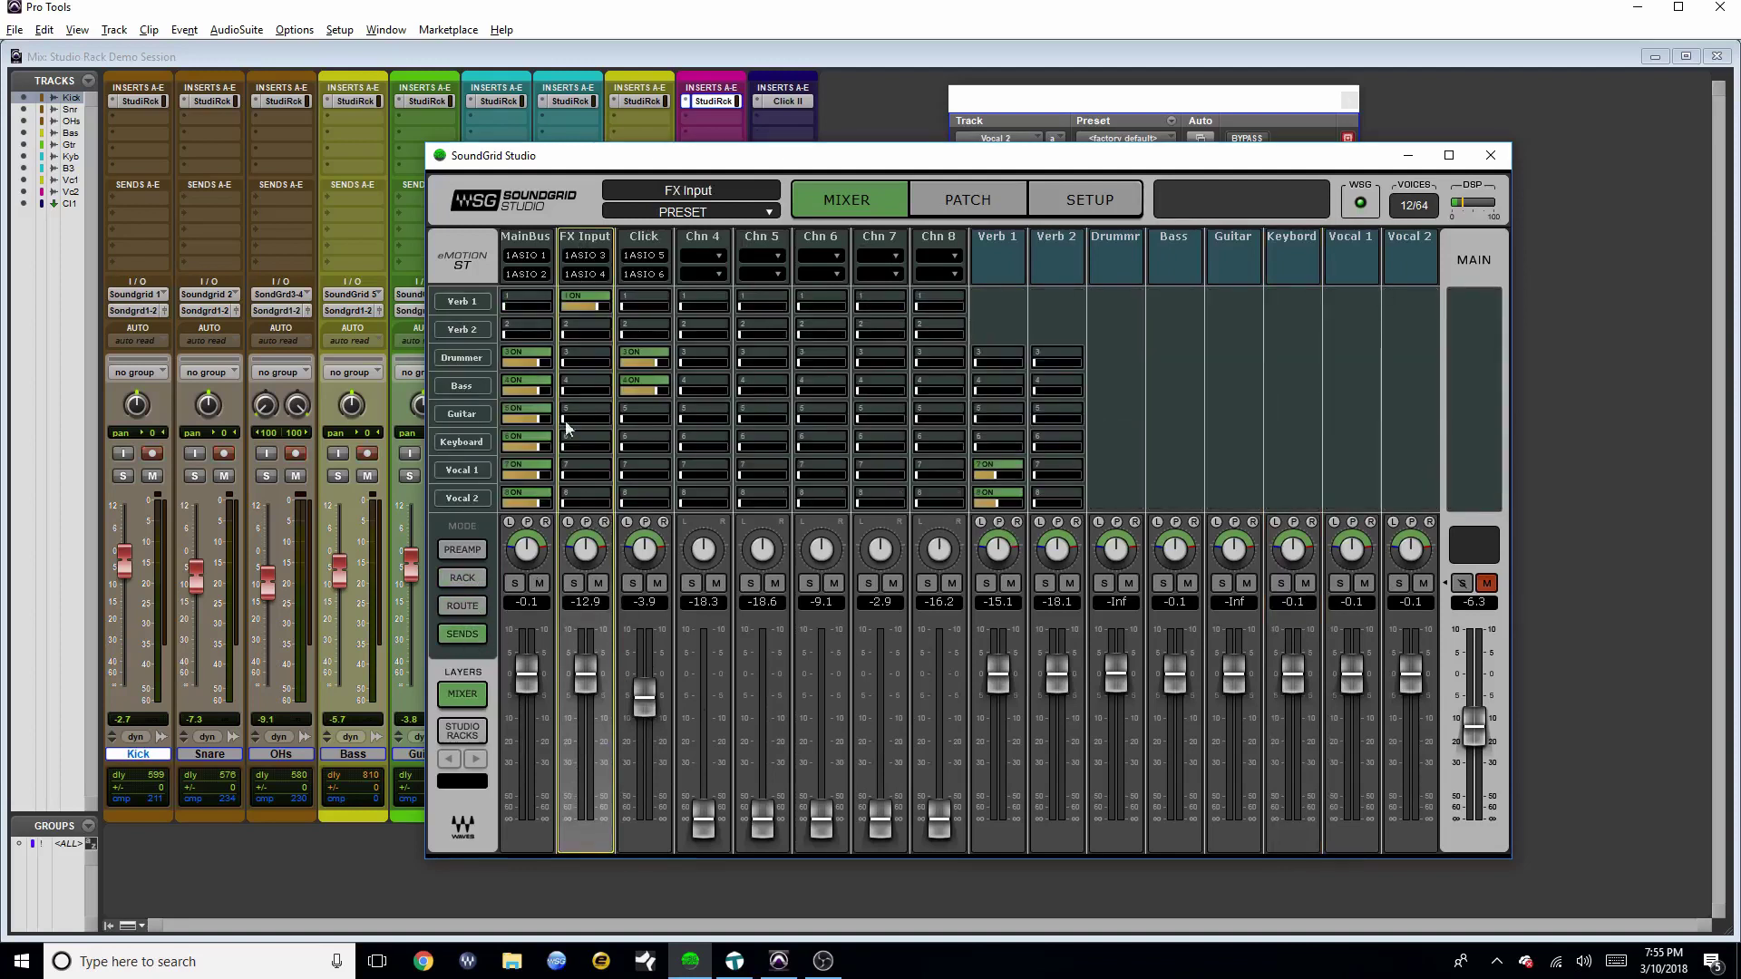
left_click(464, 578)
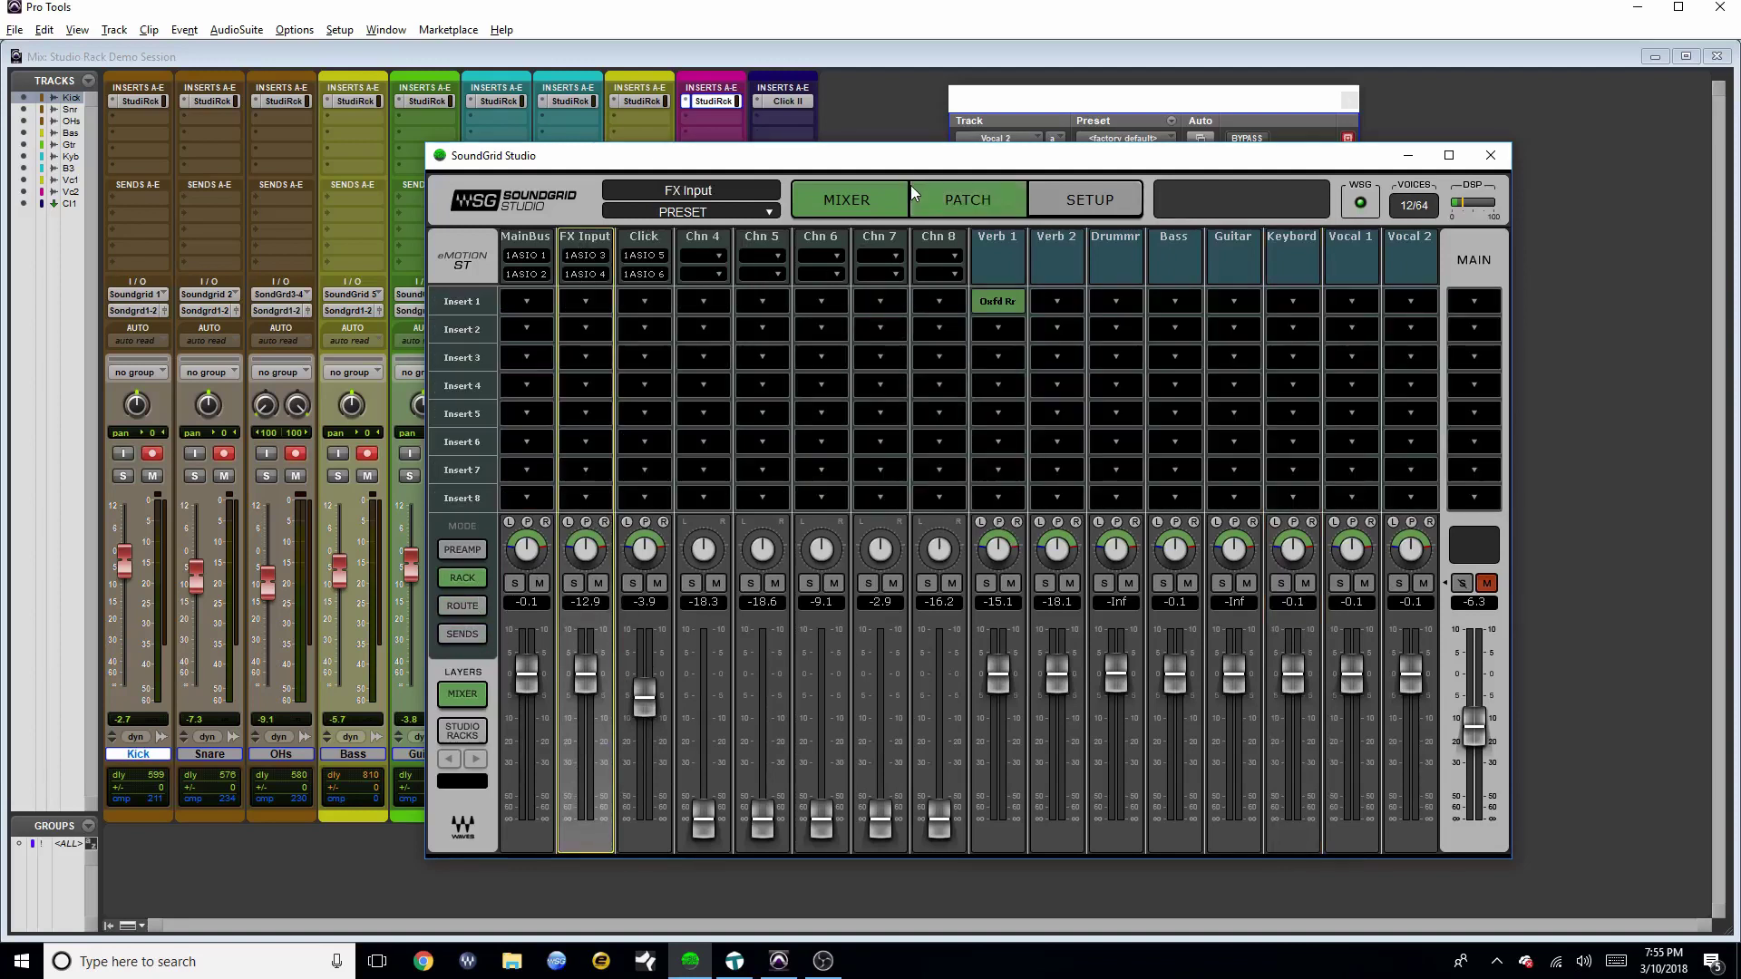
left_click(462, 732)
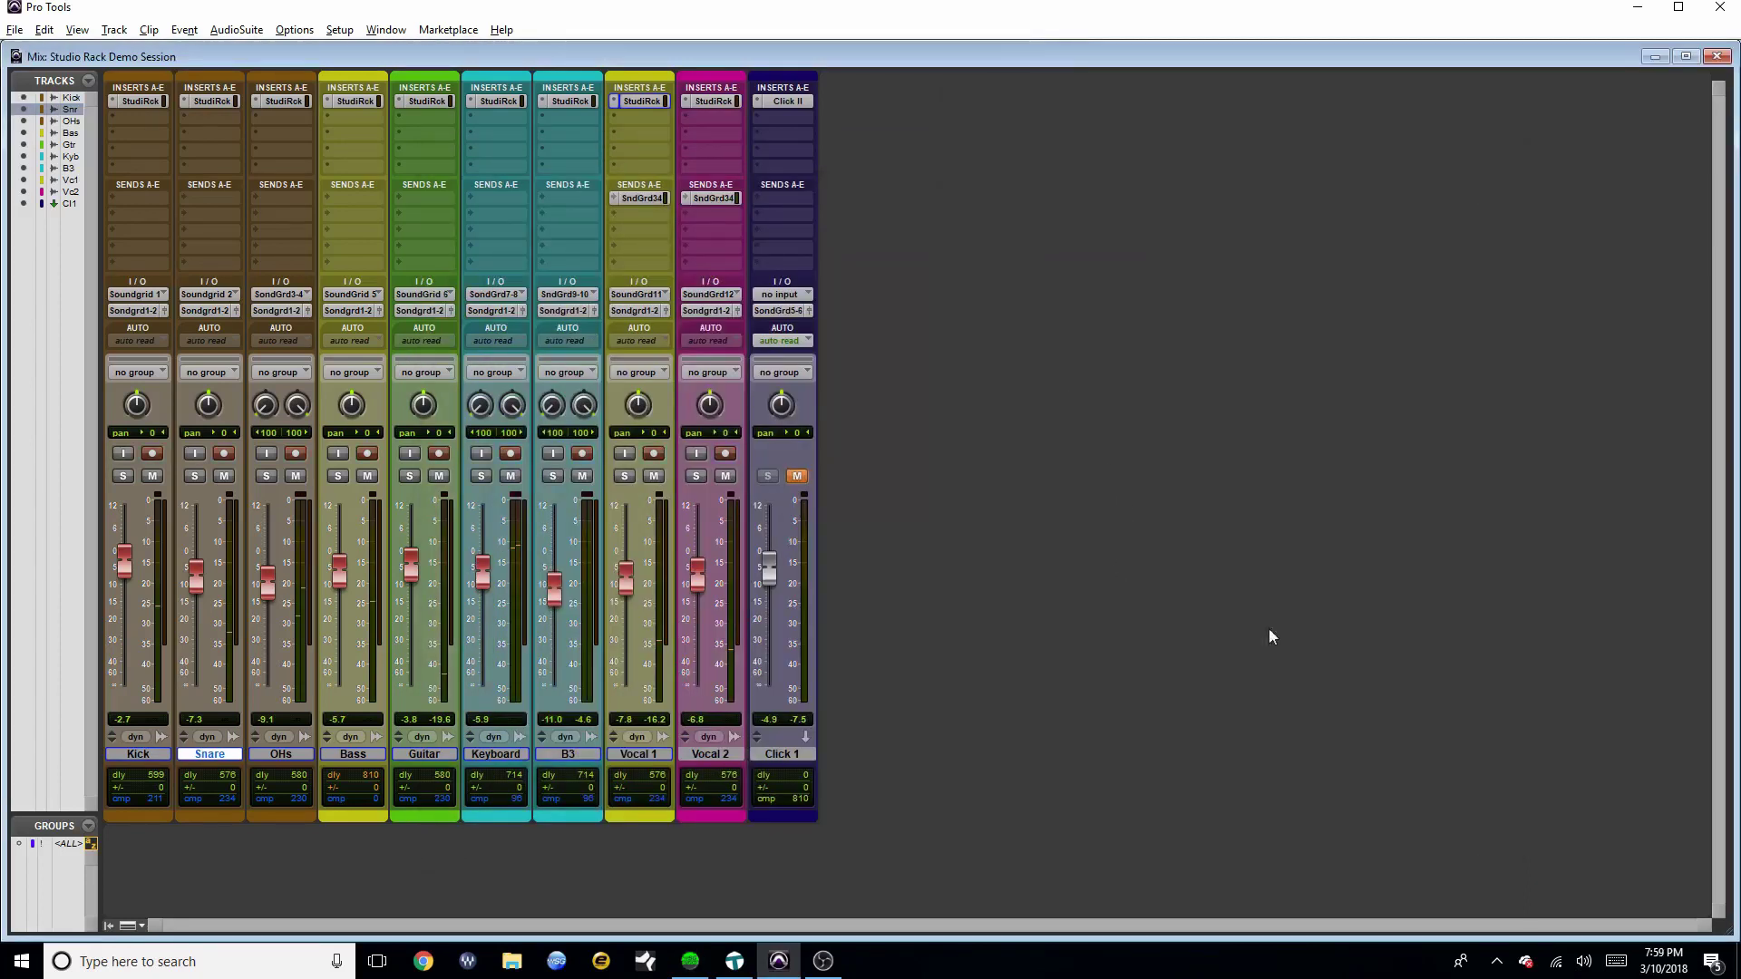
Select the Kick track, open its StudioRack insert, and return the SoundGrid Studio mixer to front
left_click(141, 751)
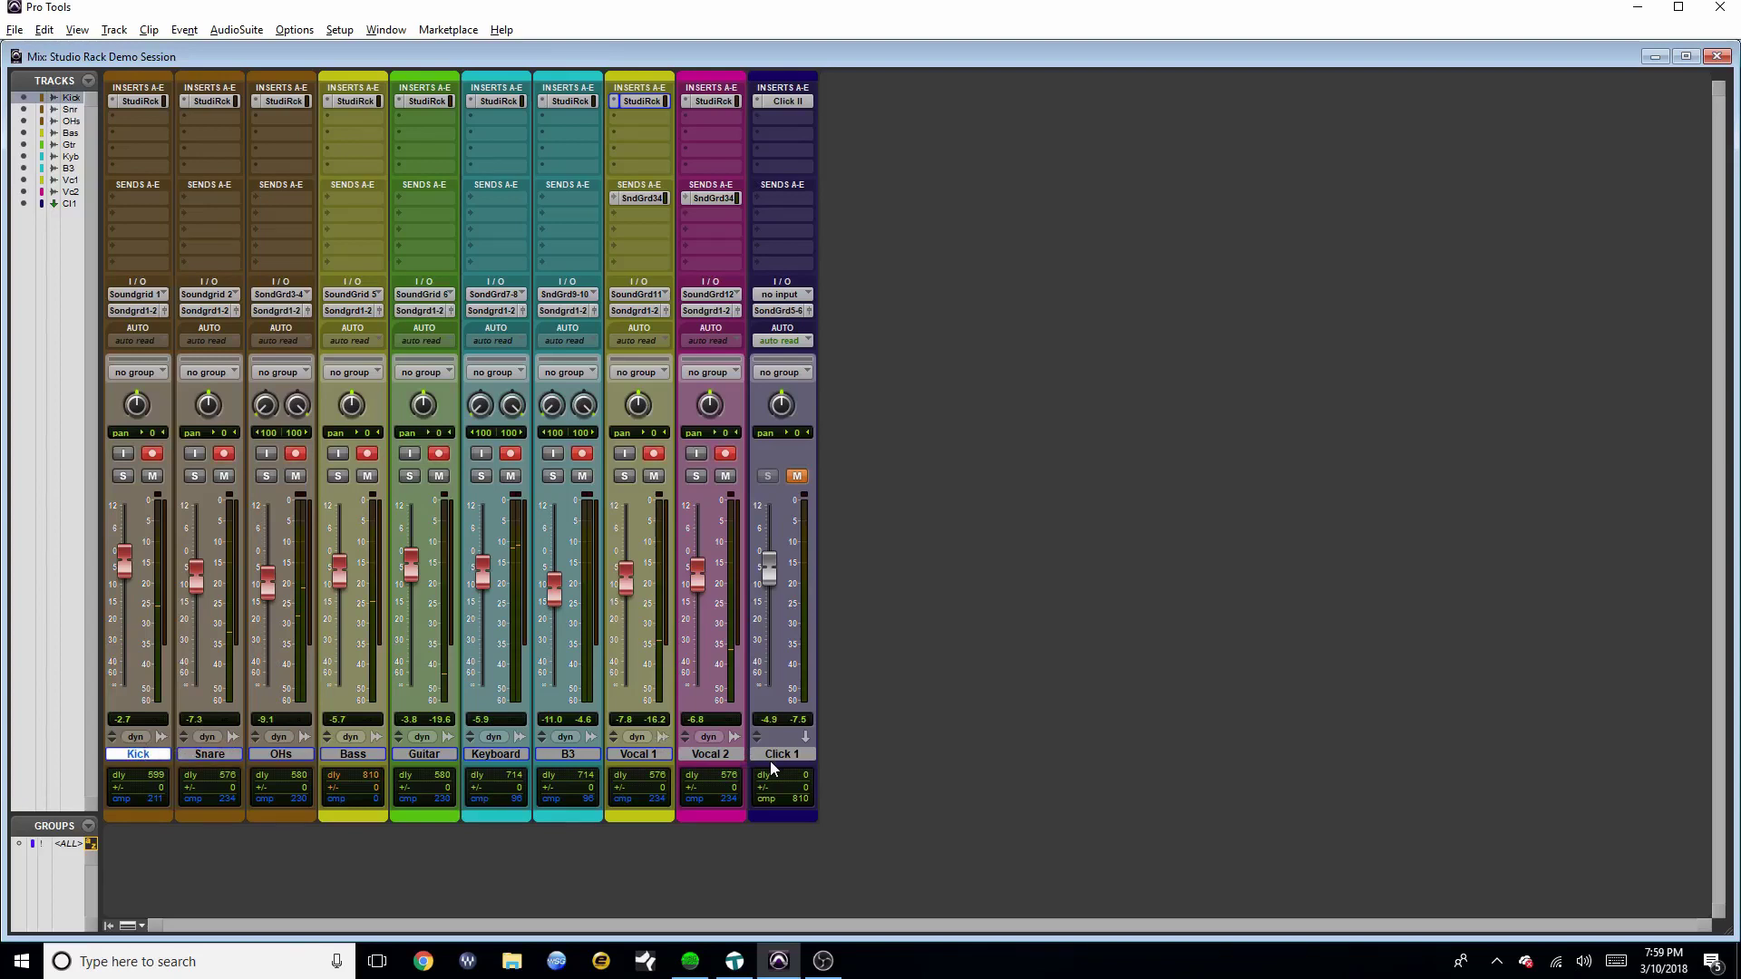
left_click(139, 101)
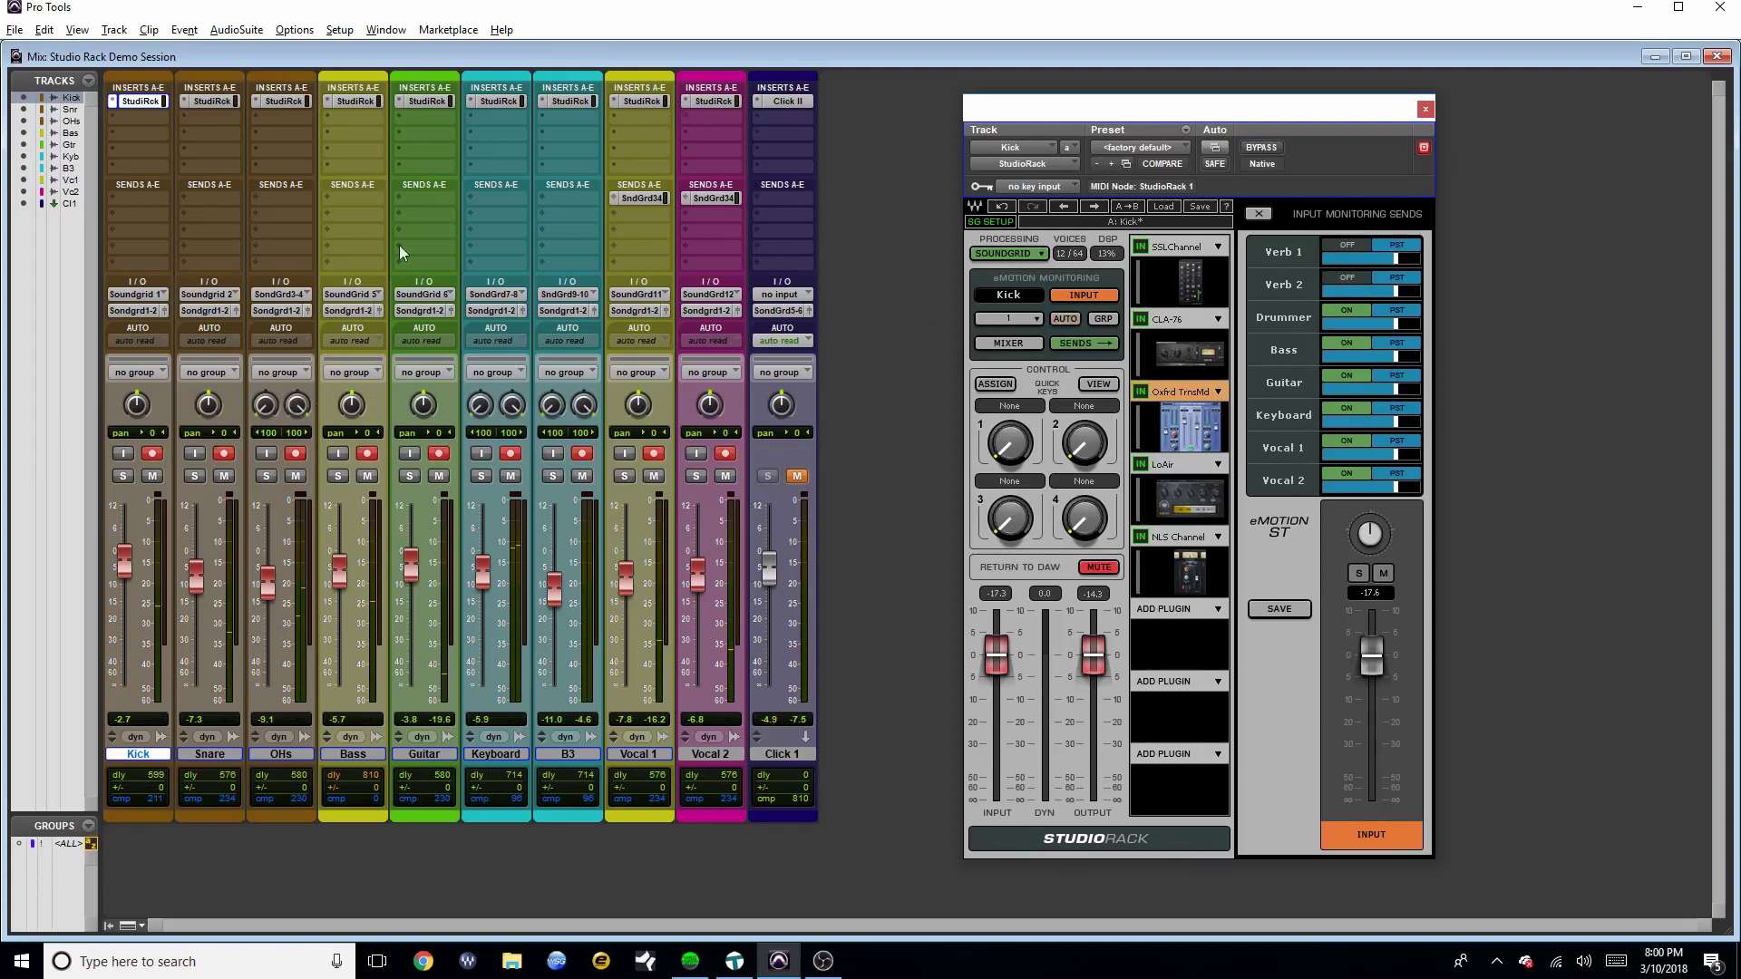
left_click(690, 961)
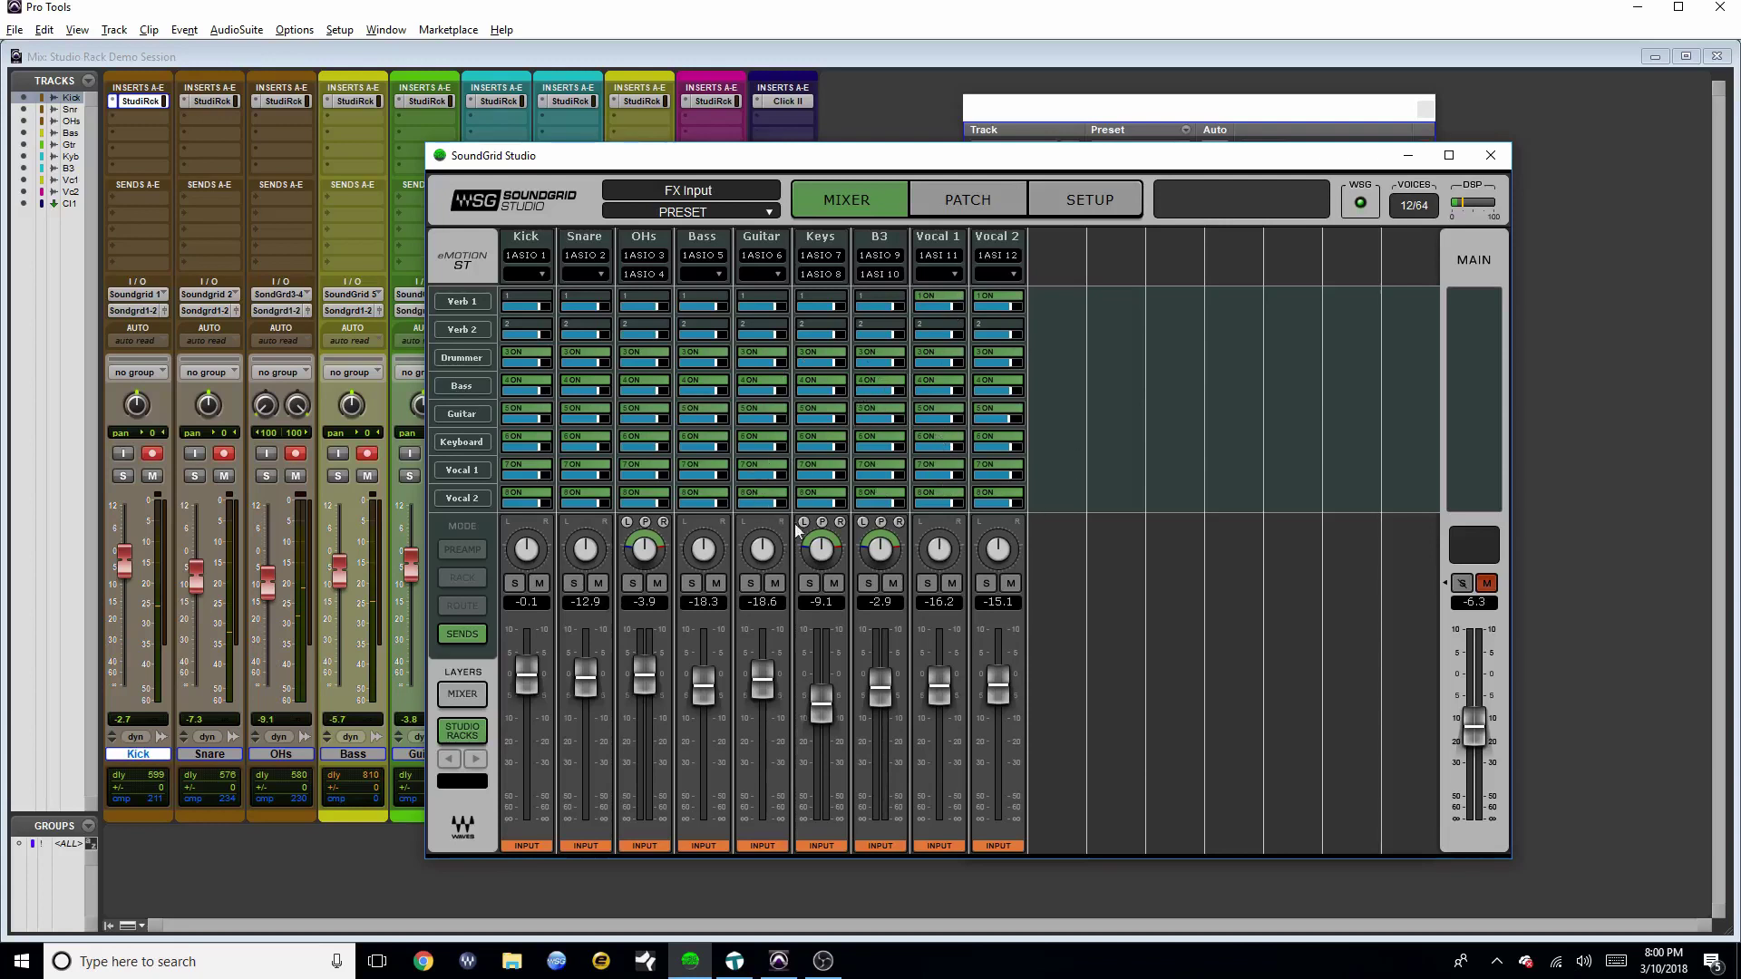
Return SoundGrid Studio to the MIXER layer and move its window aside
left_click(464, 693)
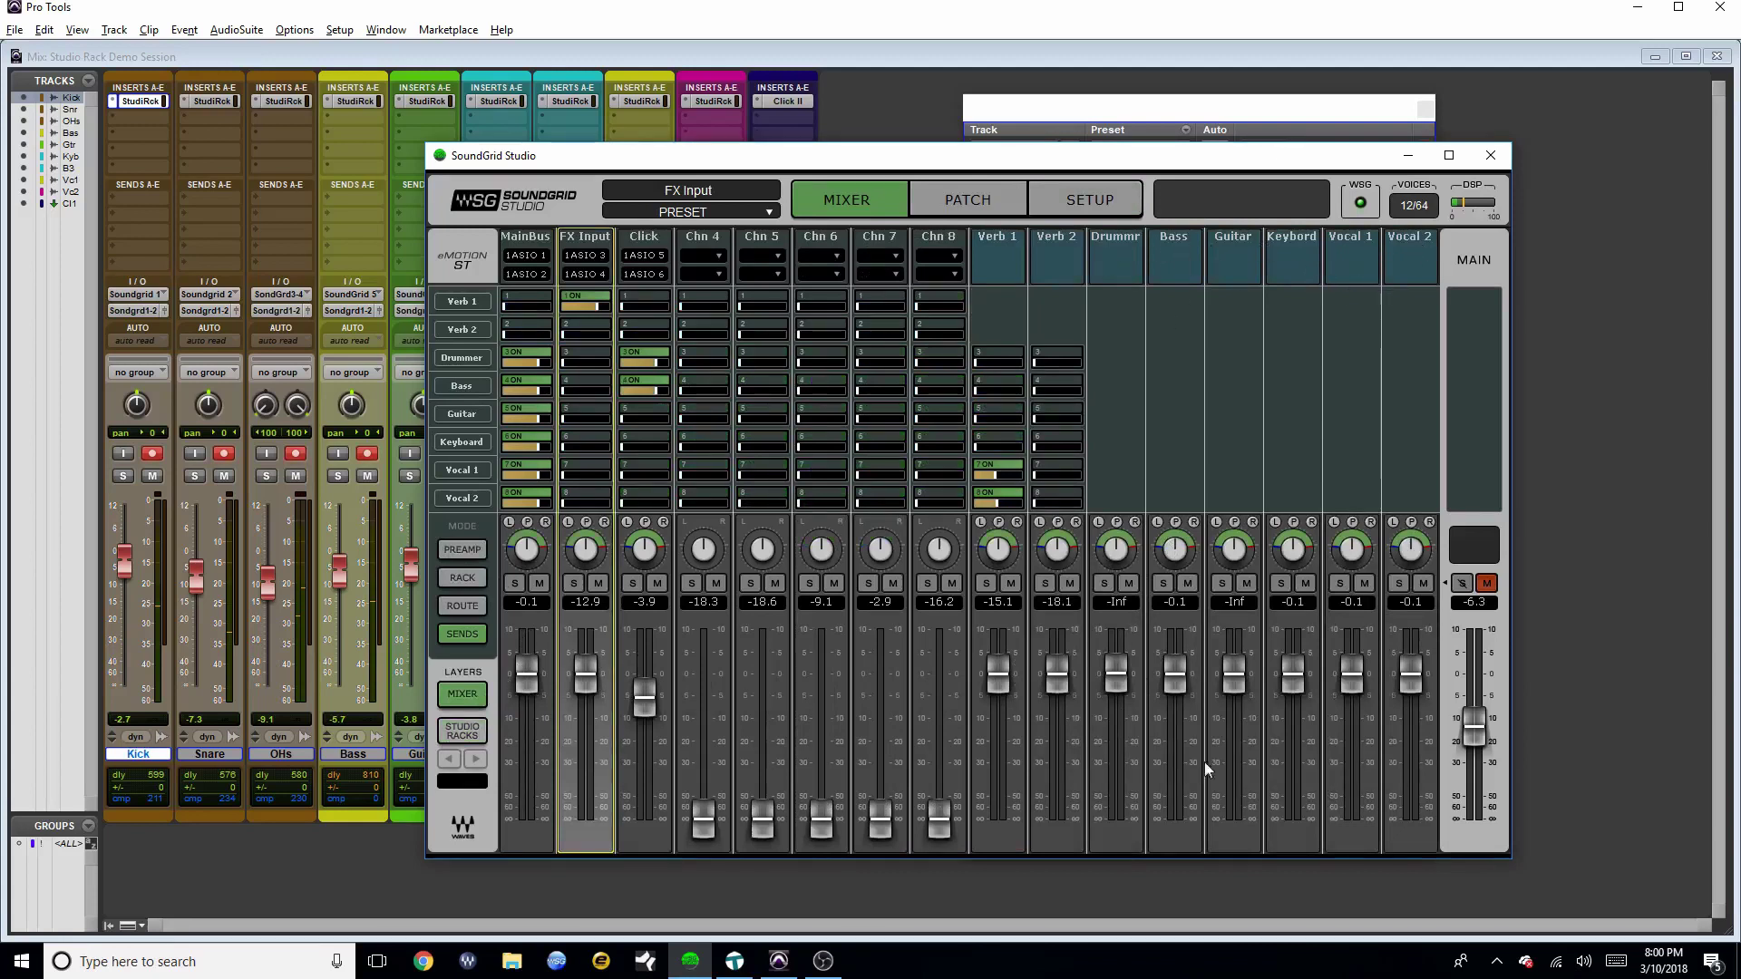
left_click_drag(901, 155, 963, 175)
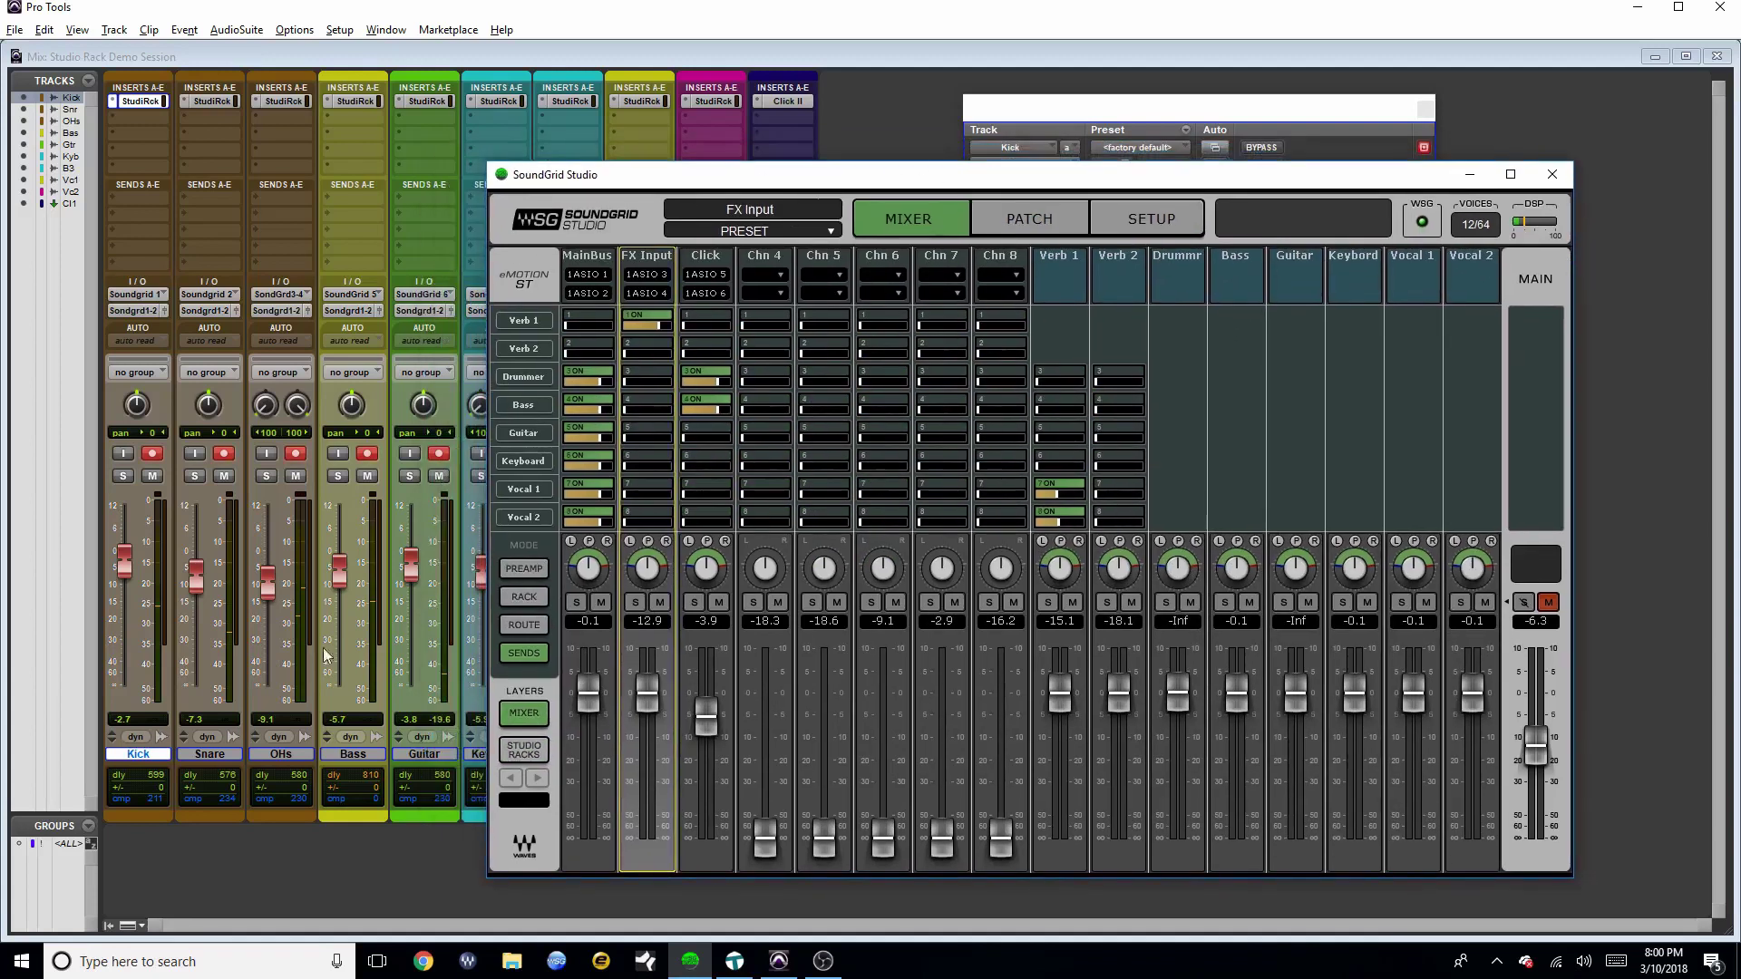
left_click(288, 671)
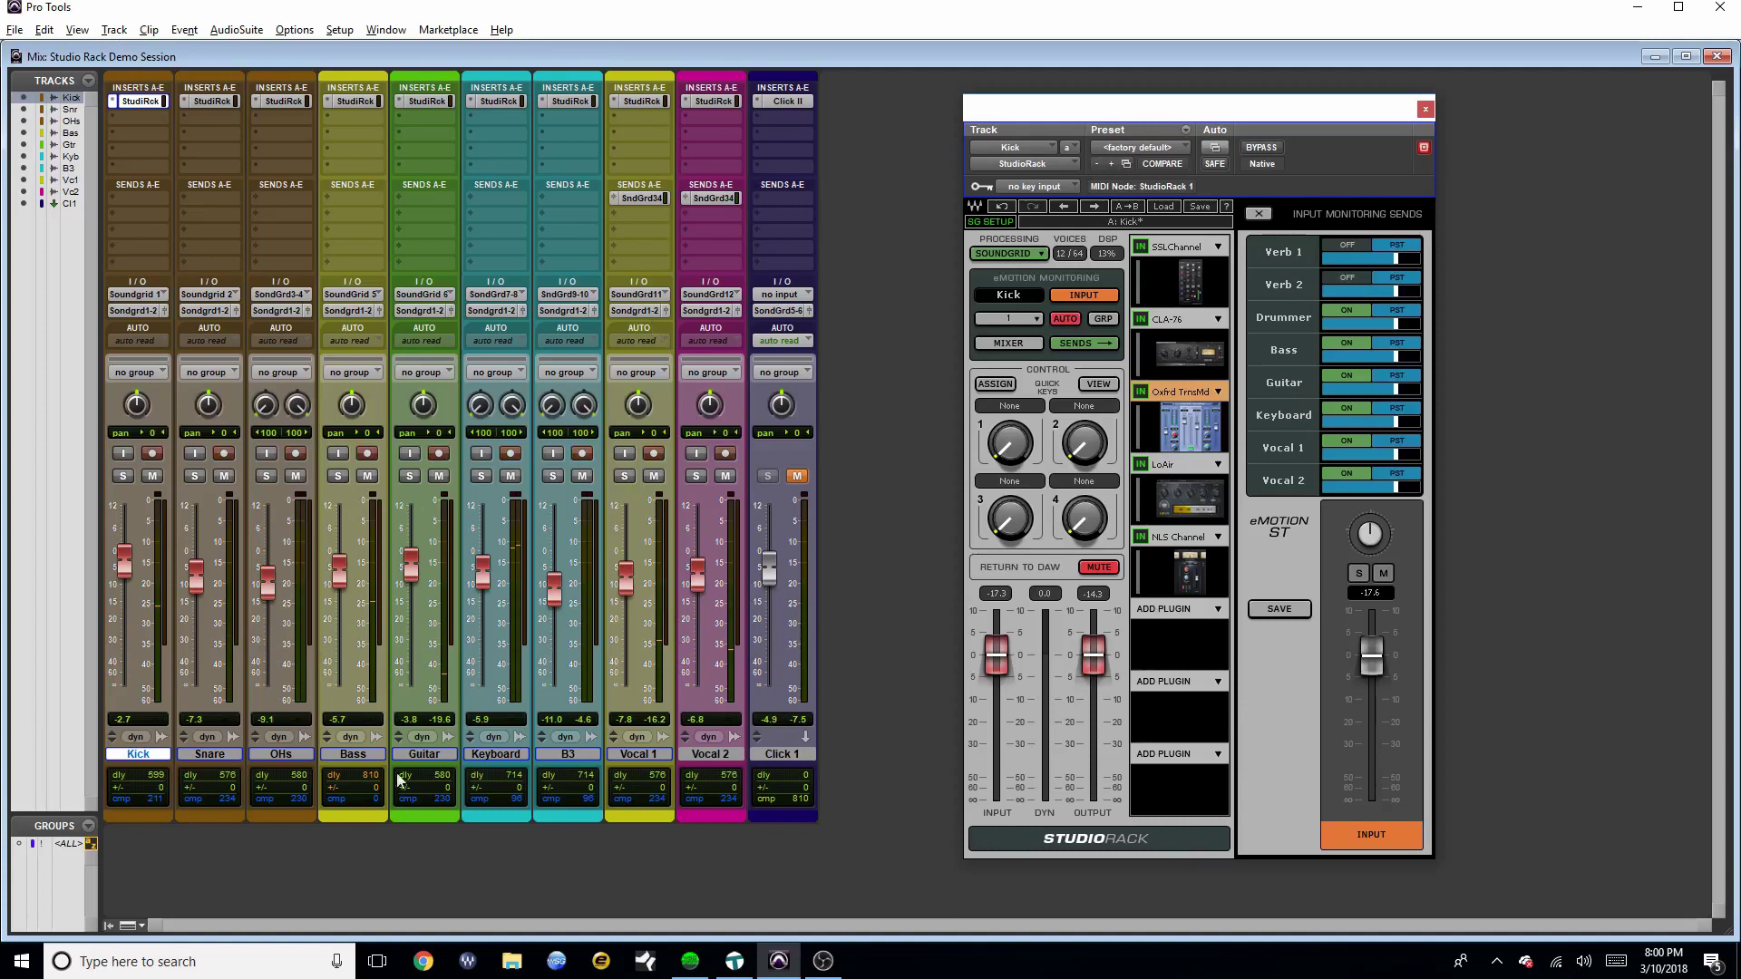
Briefly play and stop the session with Snare selected, then reselect the Kick track
left_click(216, 754)
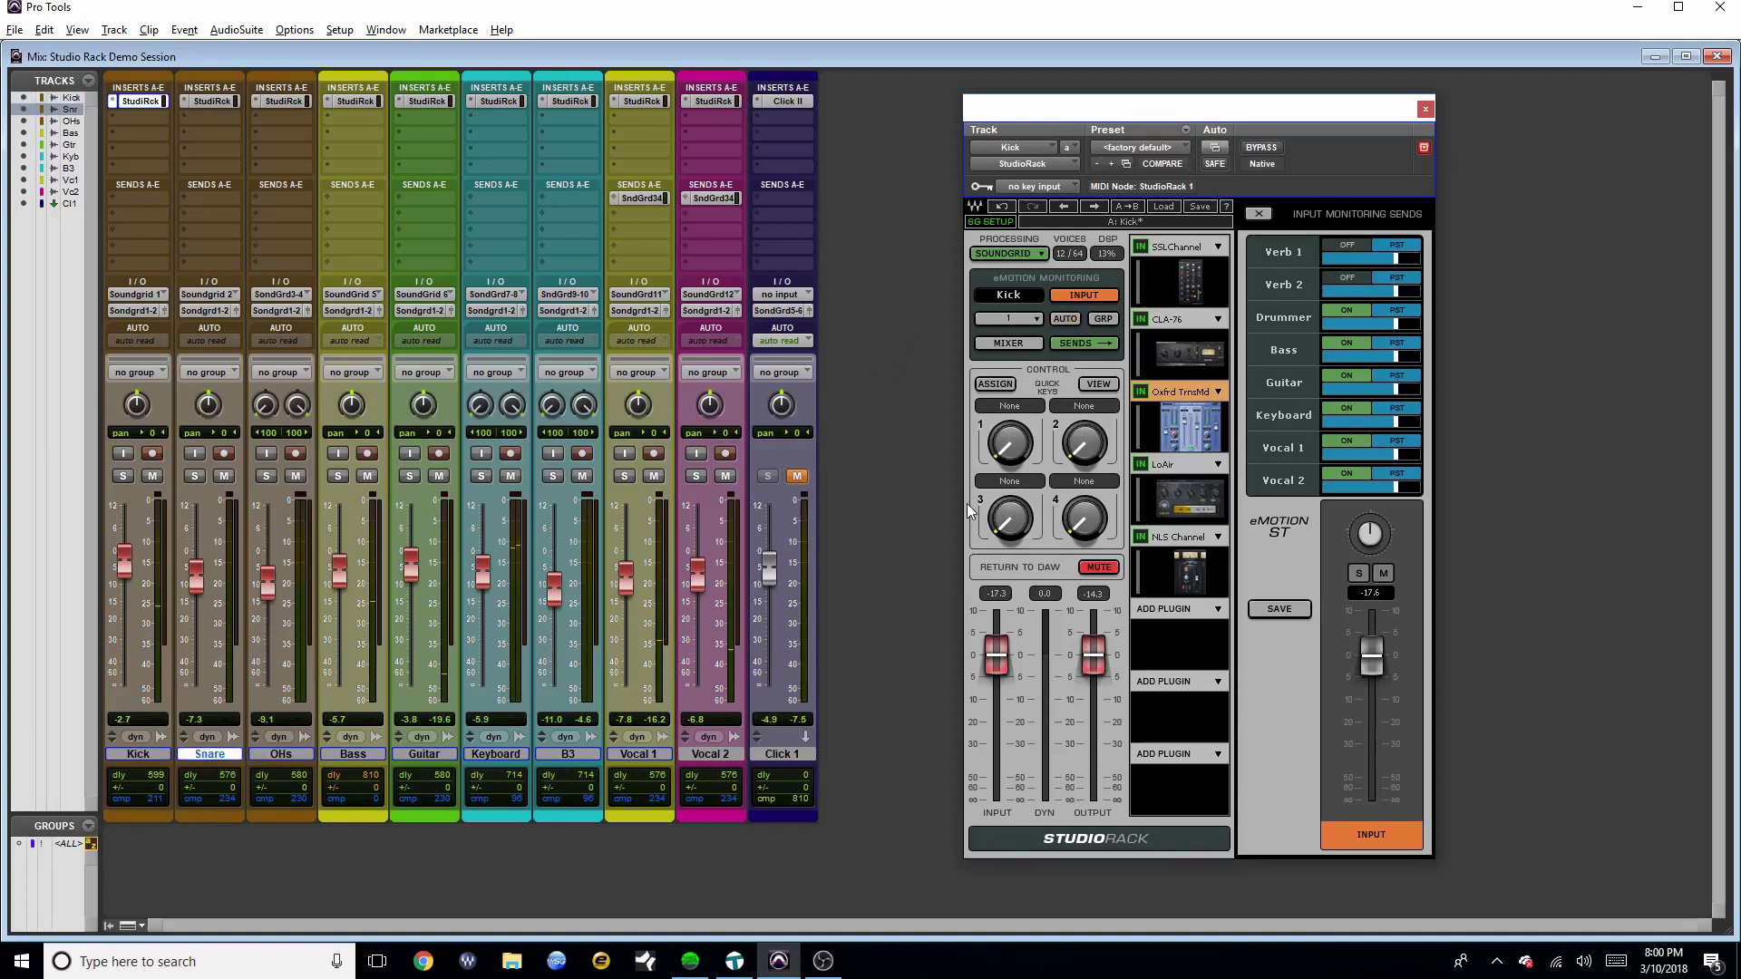
key("space")
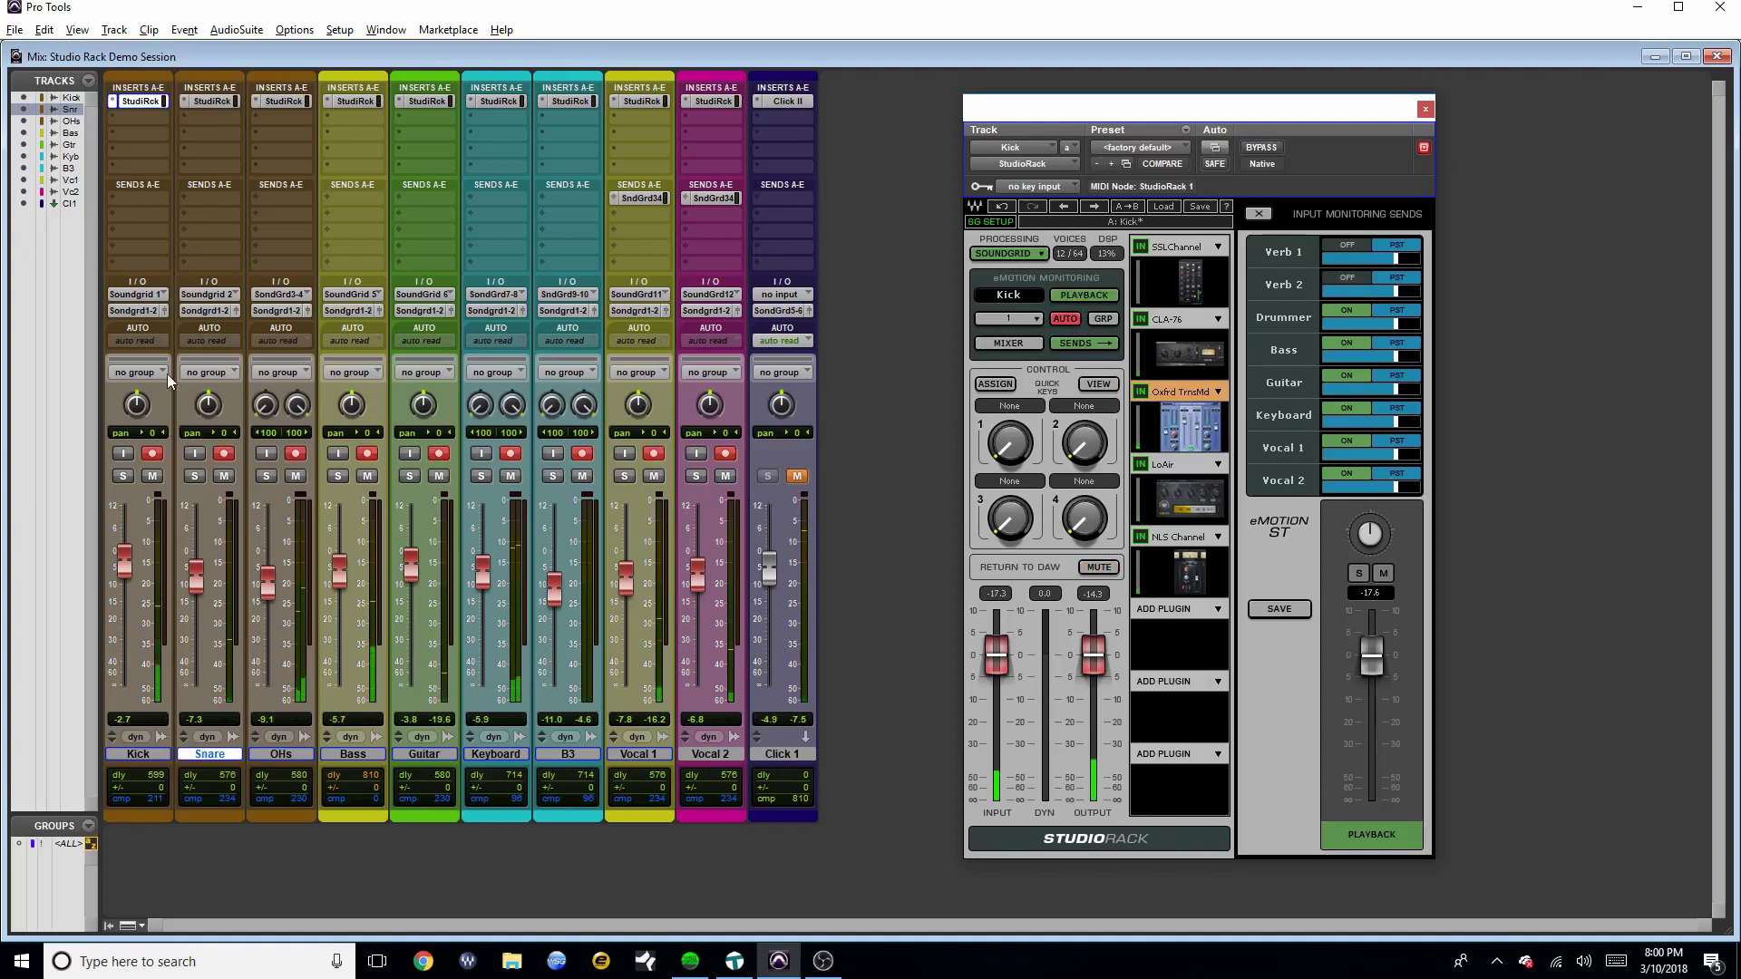
key("space")
left_click(141, 753)
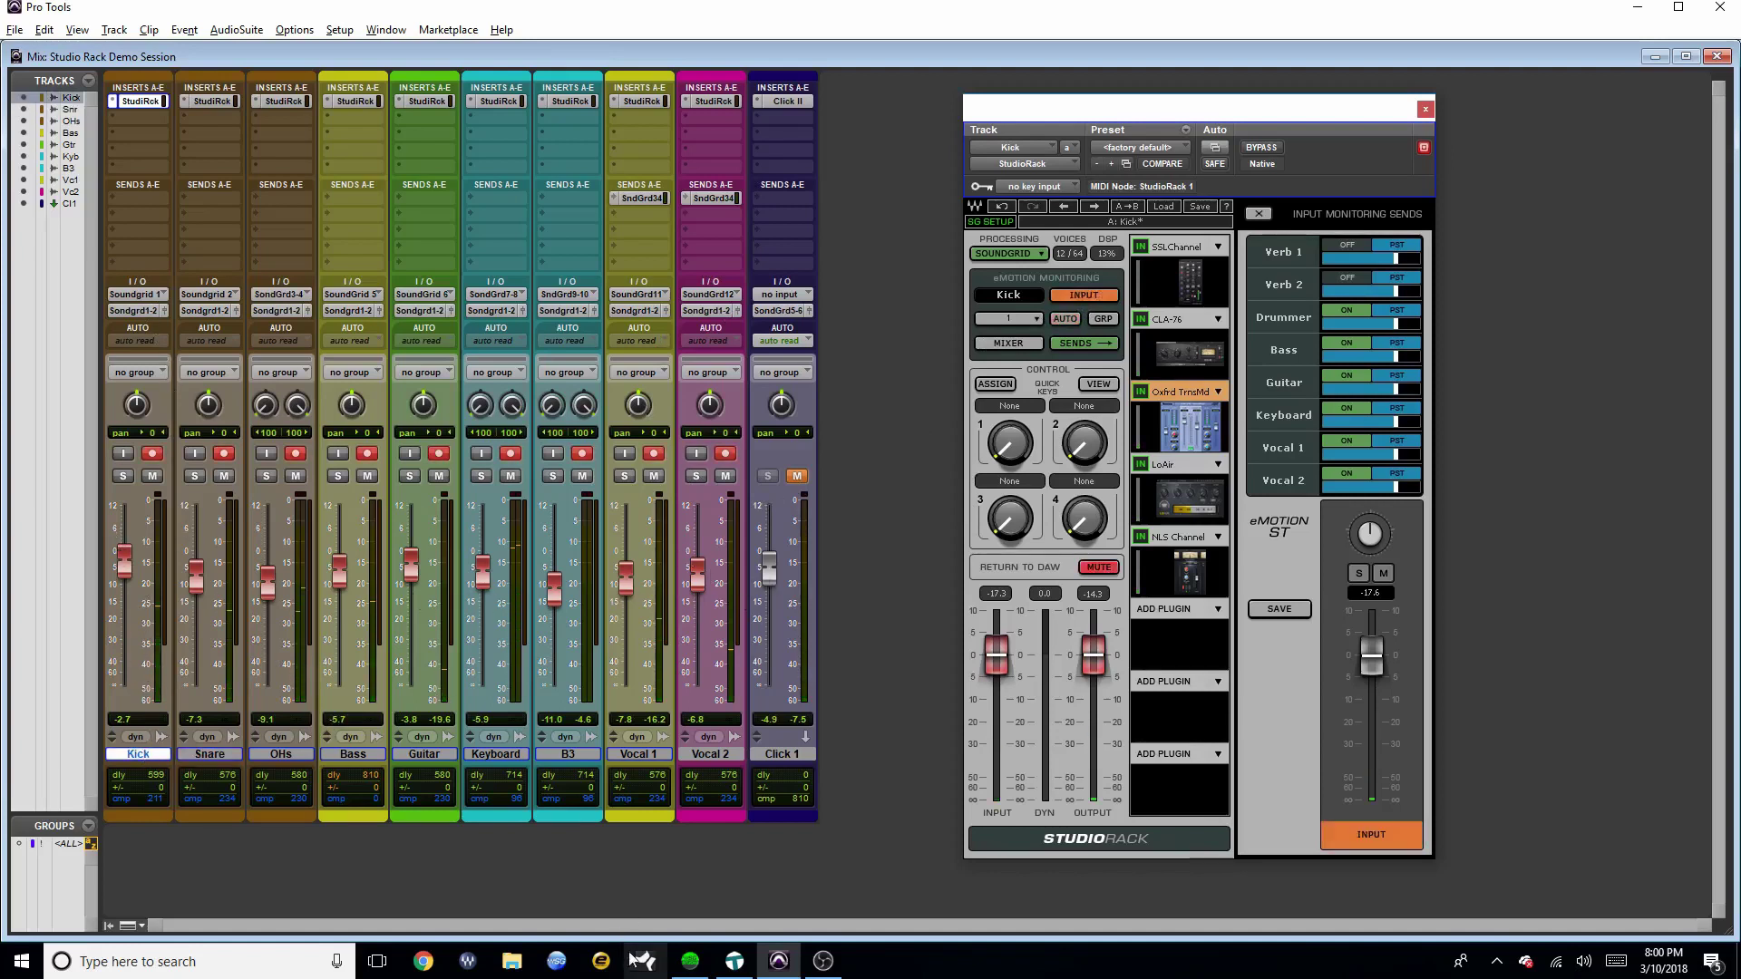
left_click(690, 960)
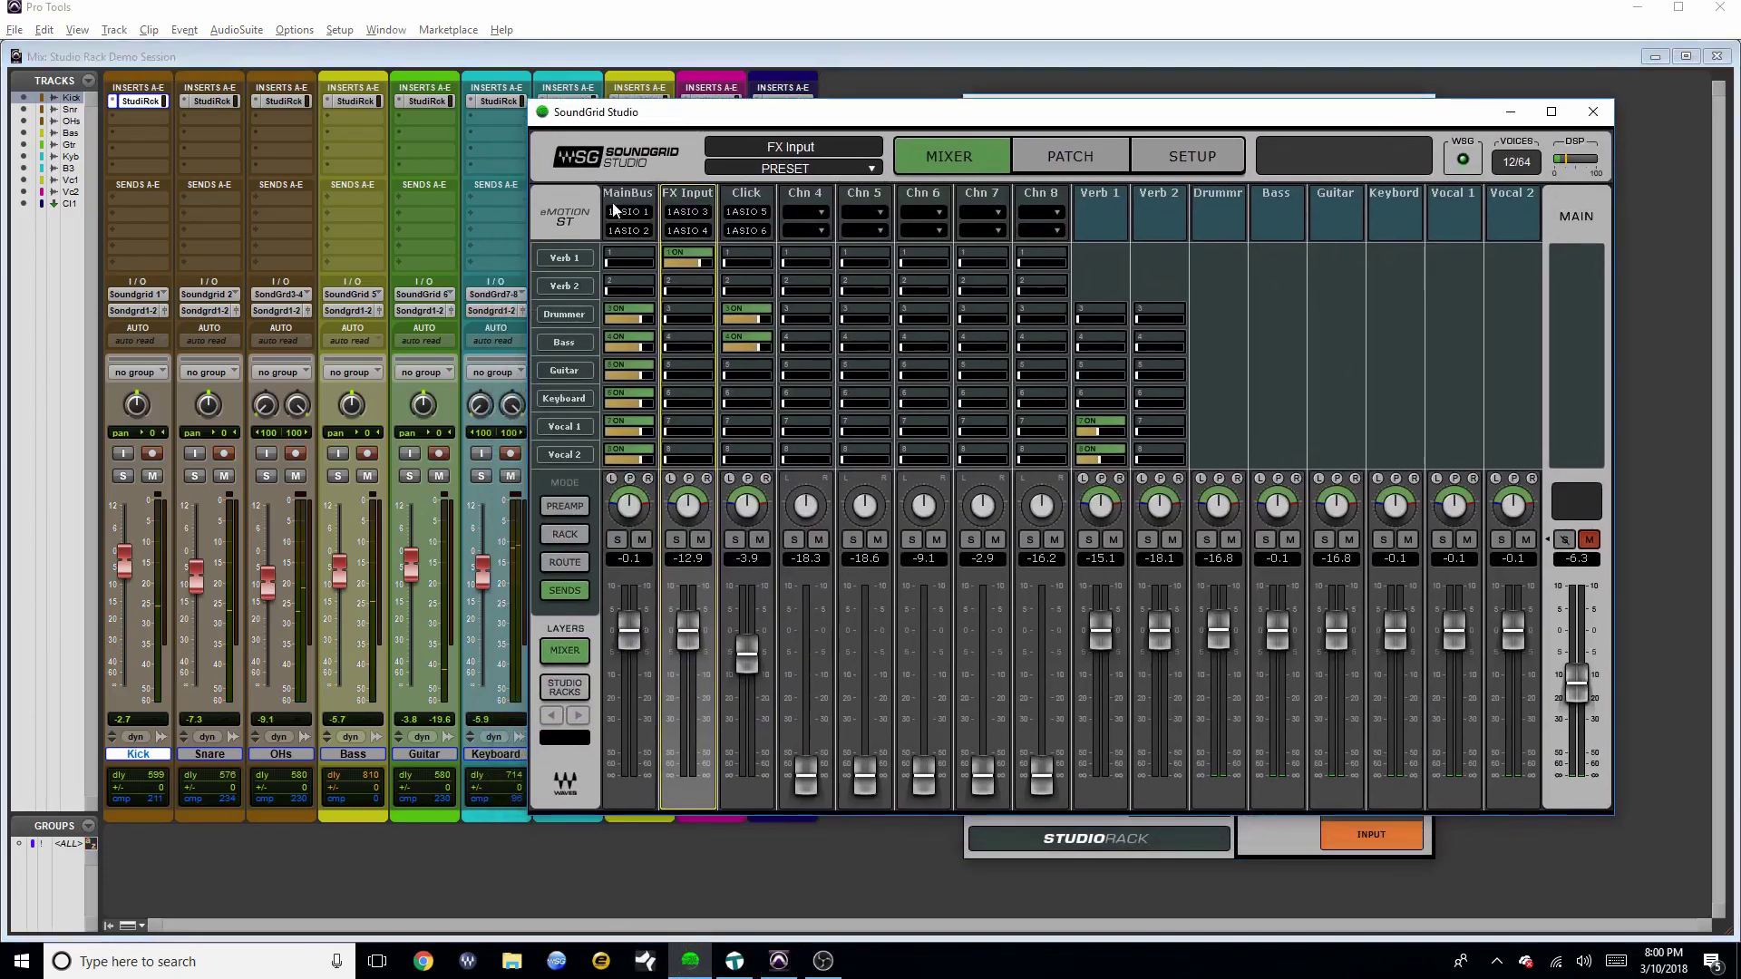
left_click(626, 194)
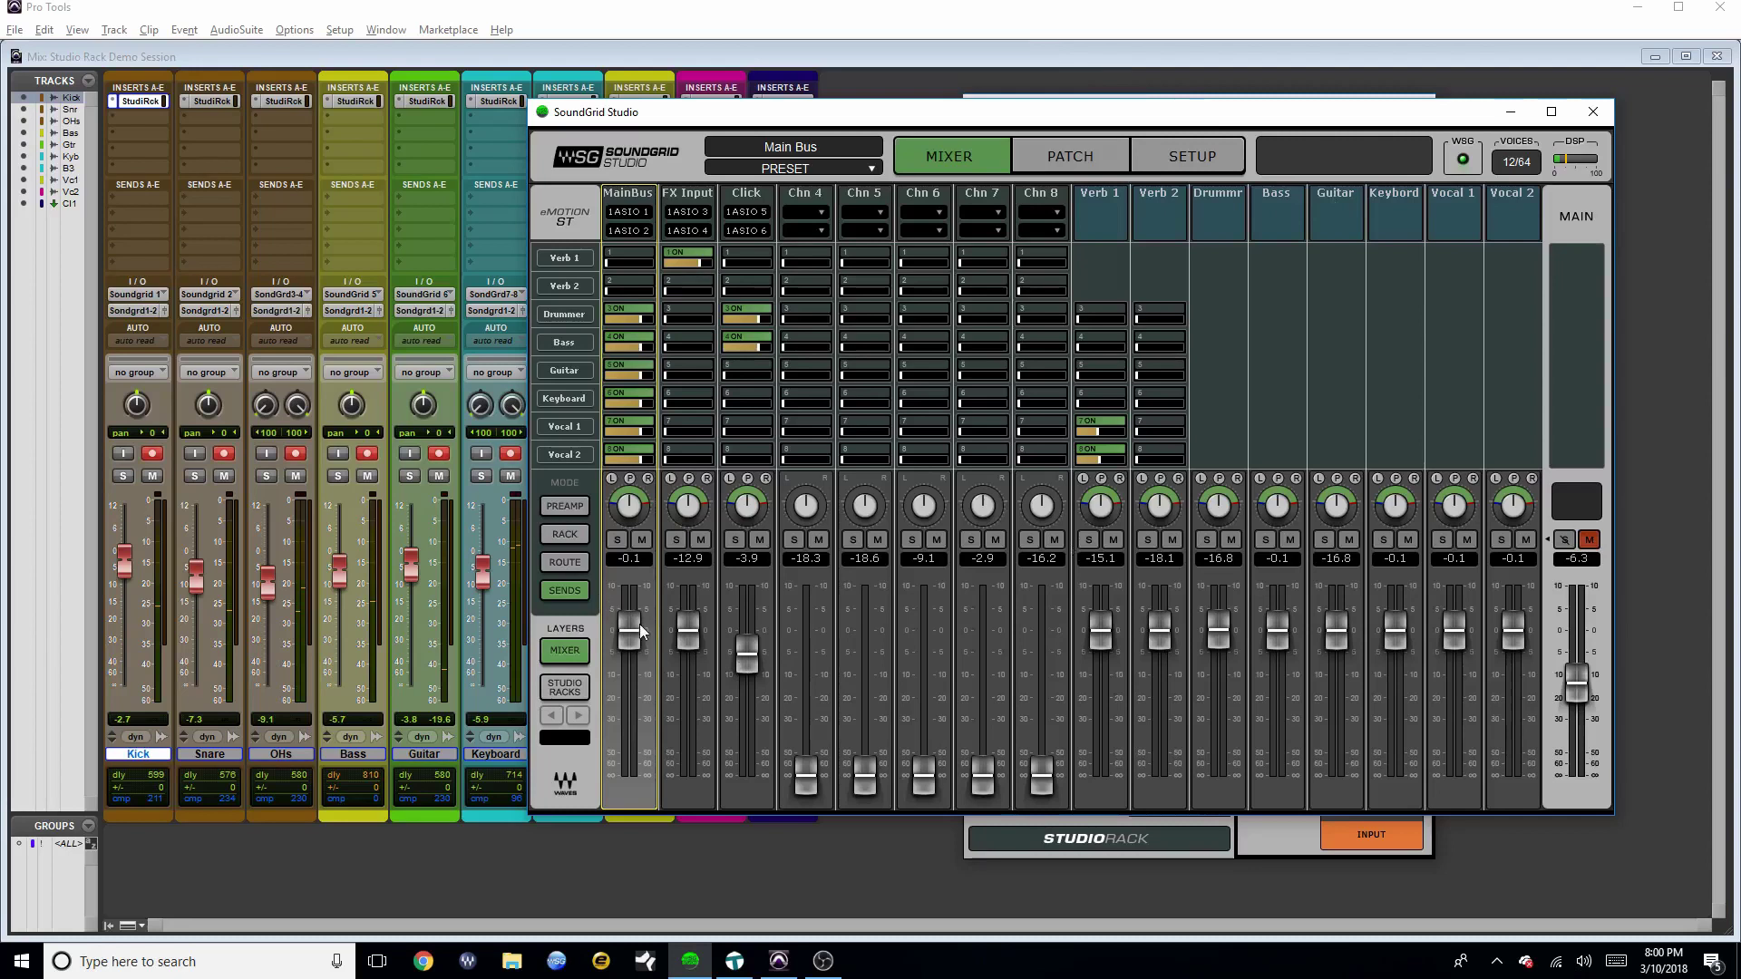
left_click(565, 562)
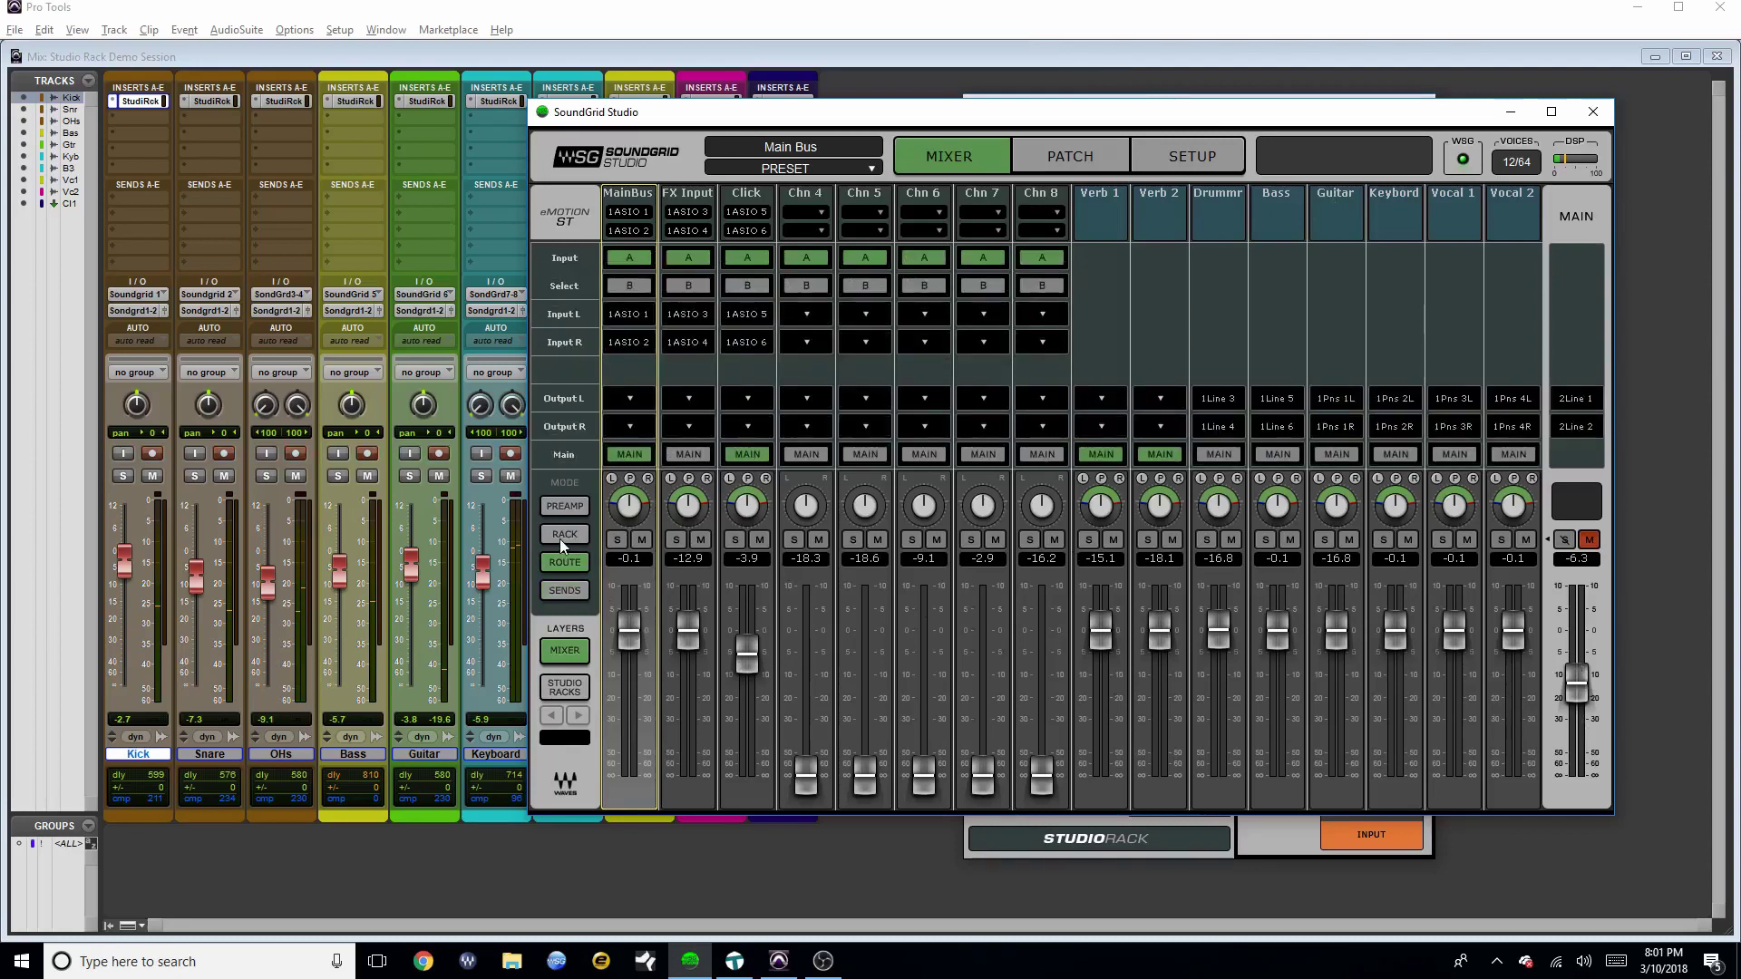
left_click(564, 590)
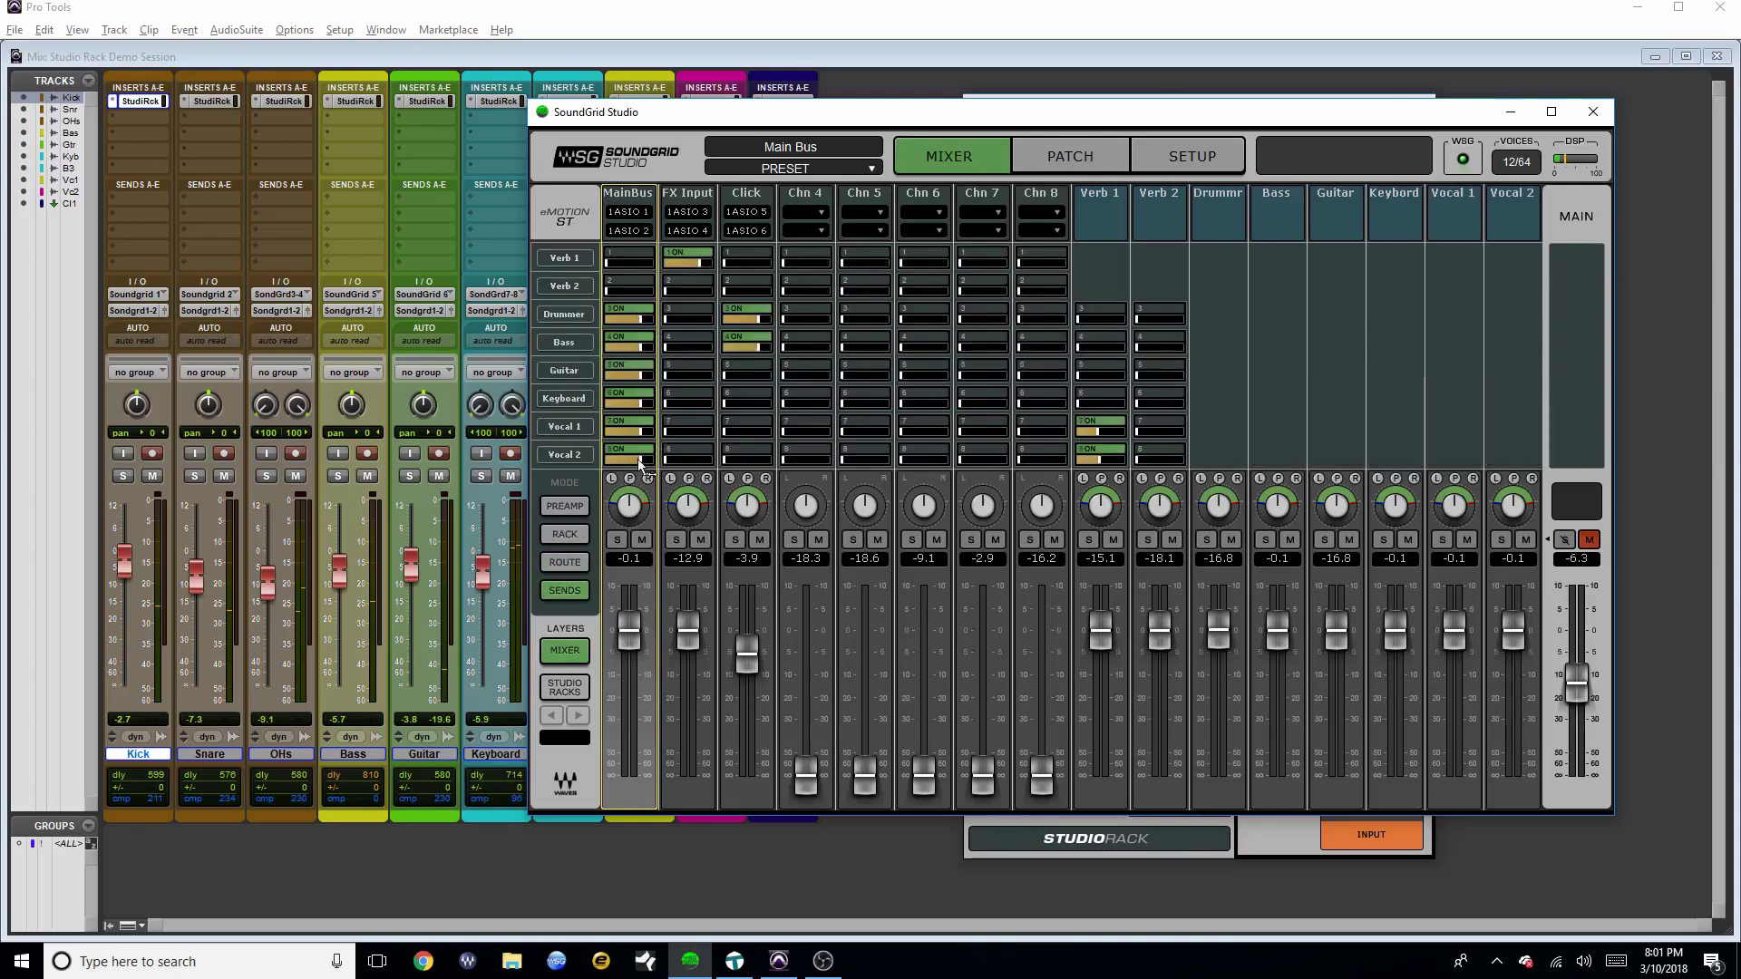
left_click(689, 192)
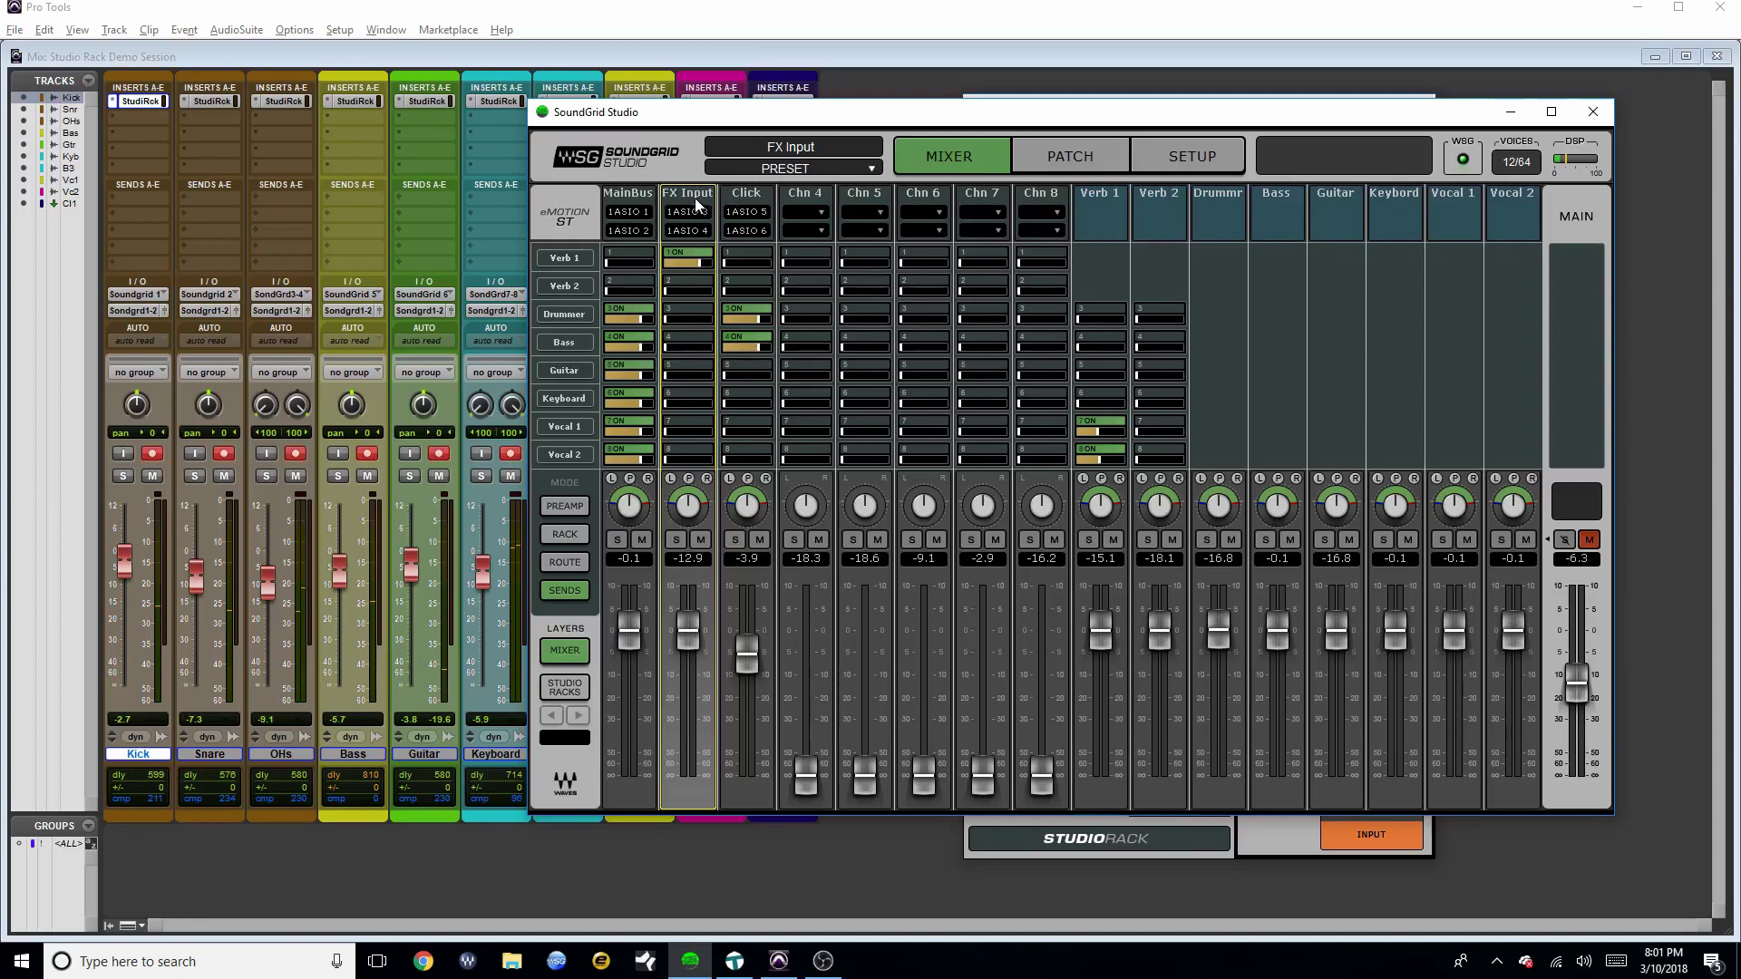
left_click_drag(686, 245, 621, 117)
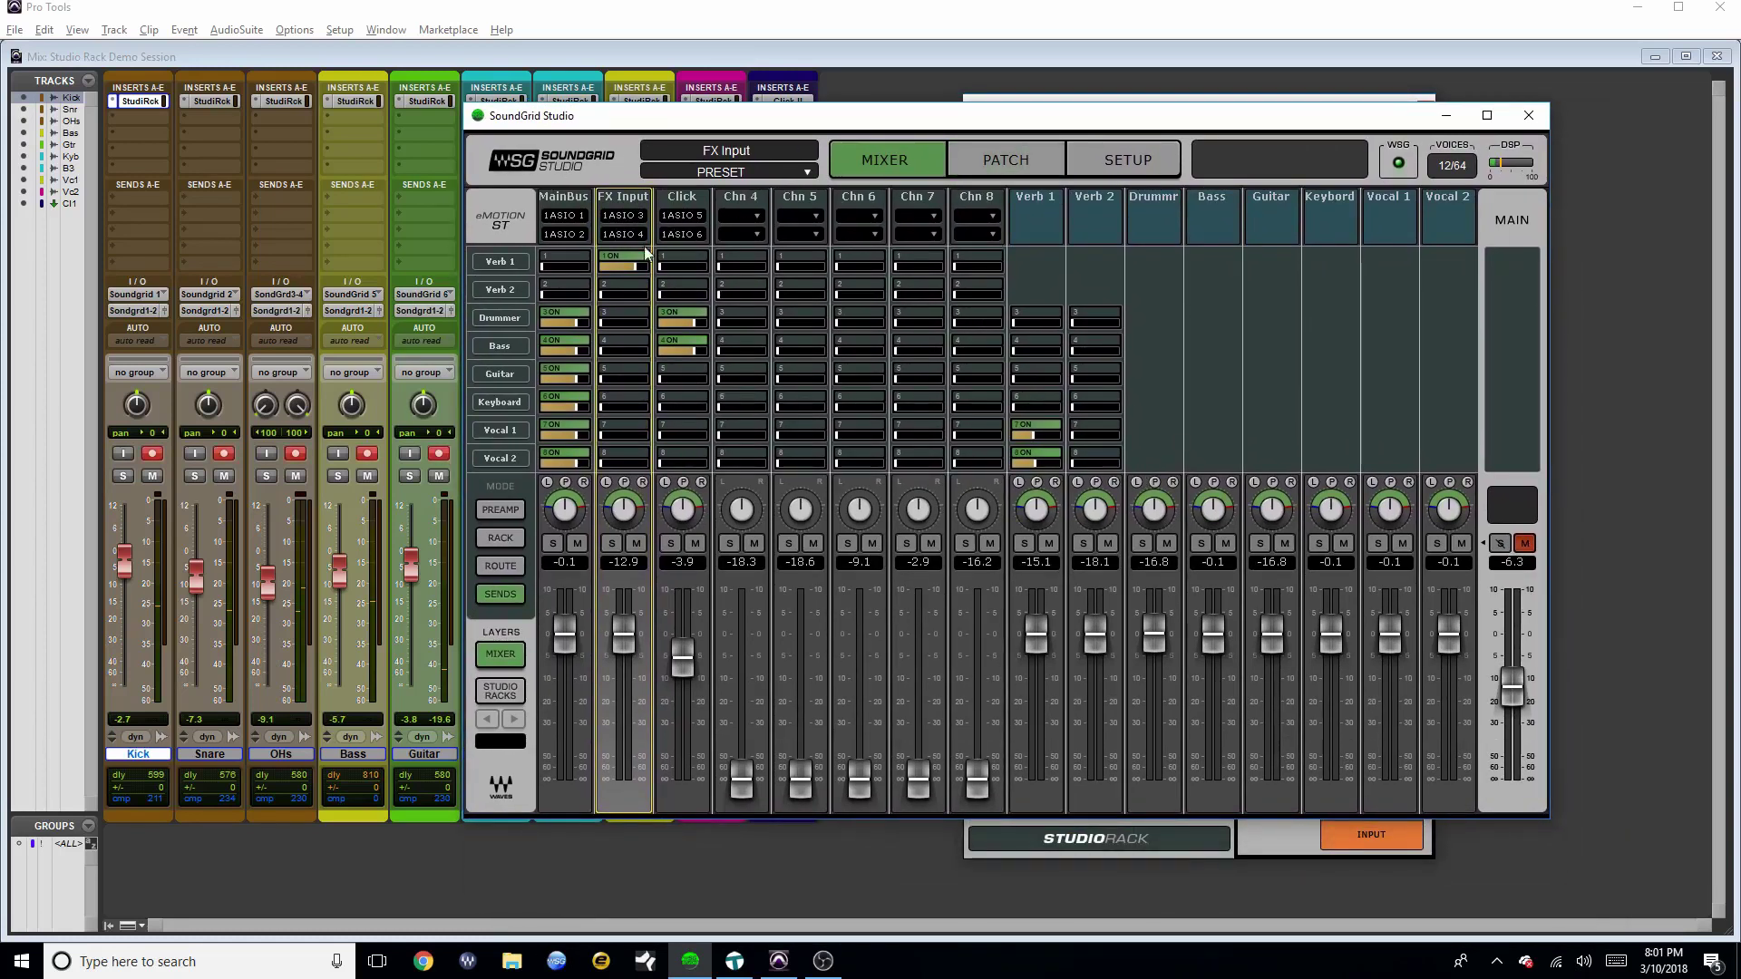
left_click(508, 693)
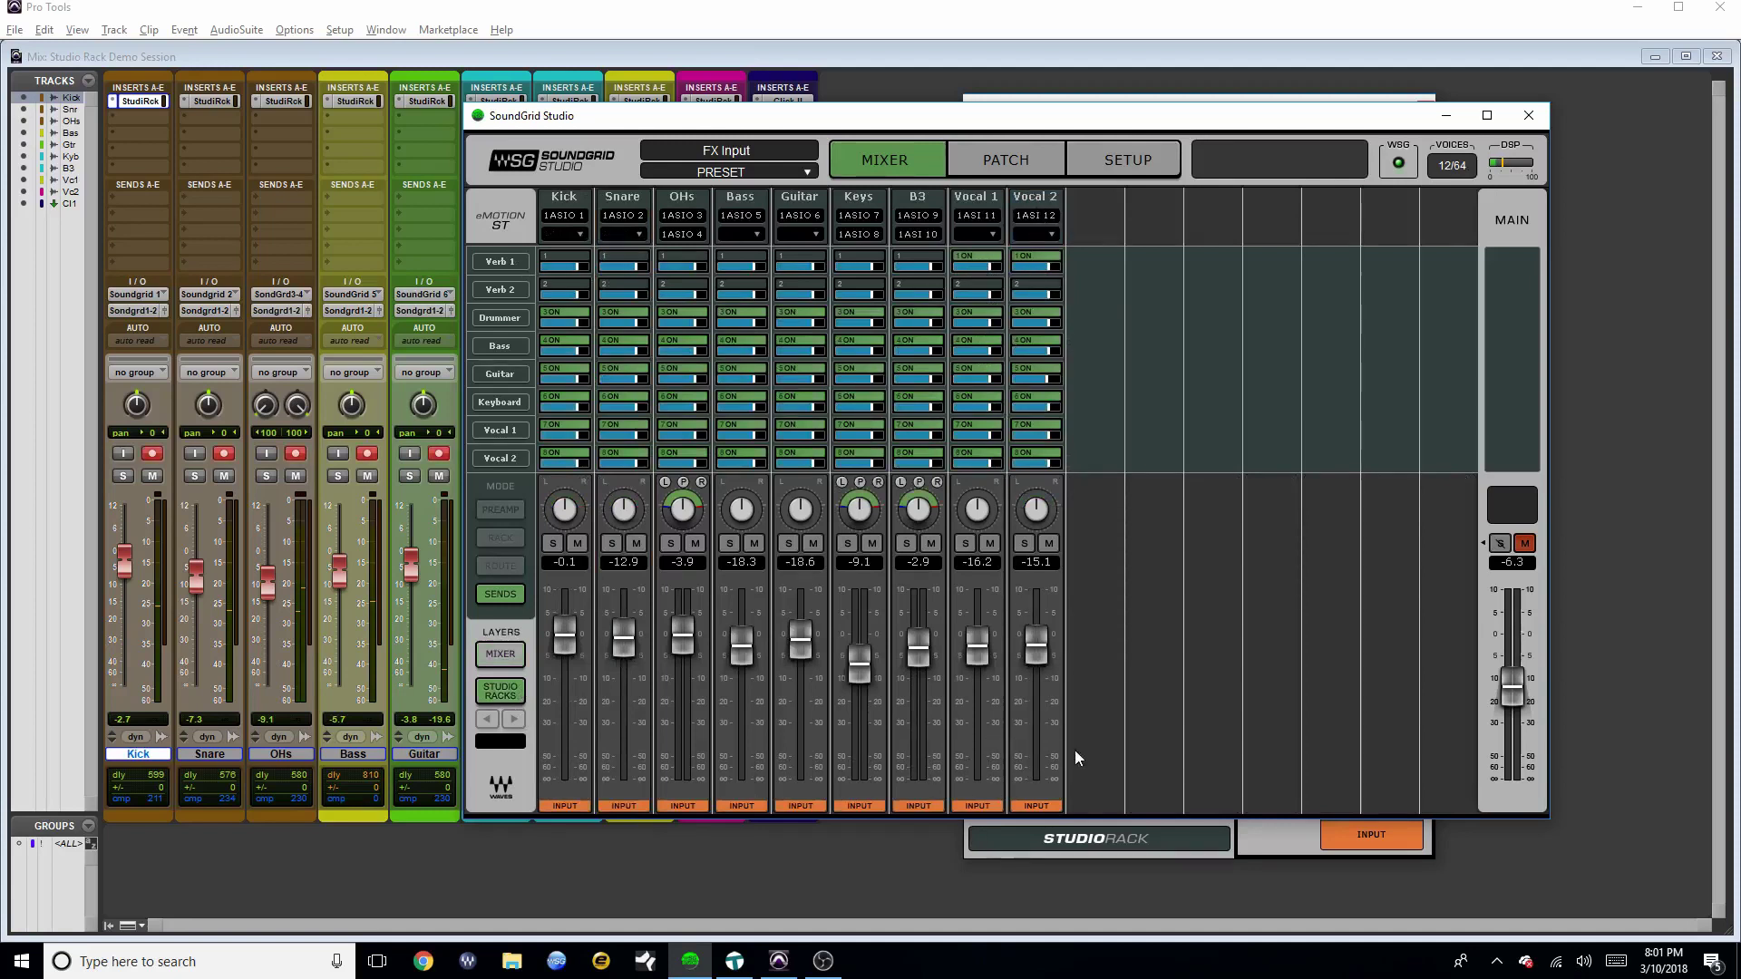
left_click(501, 655)
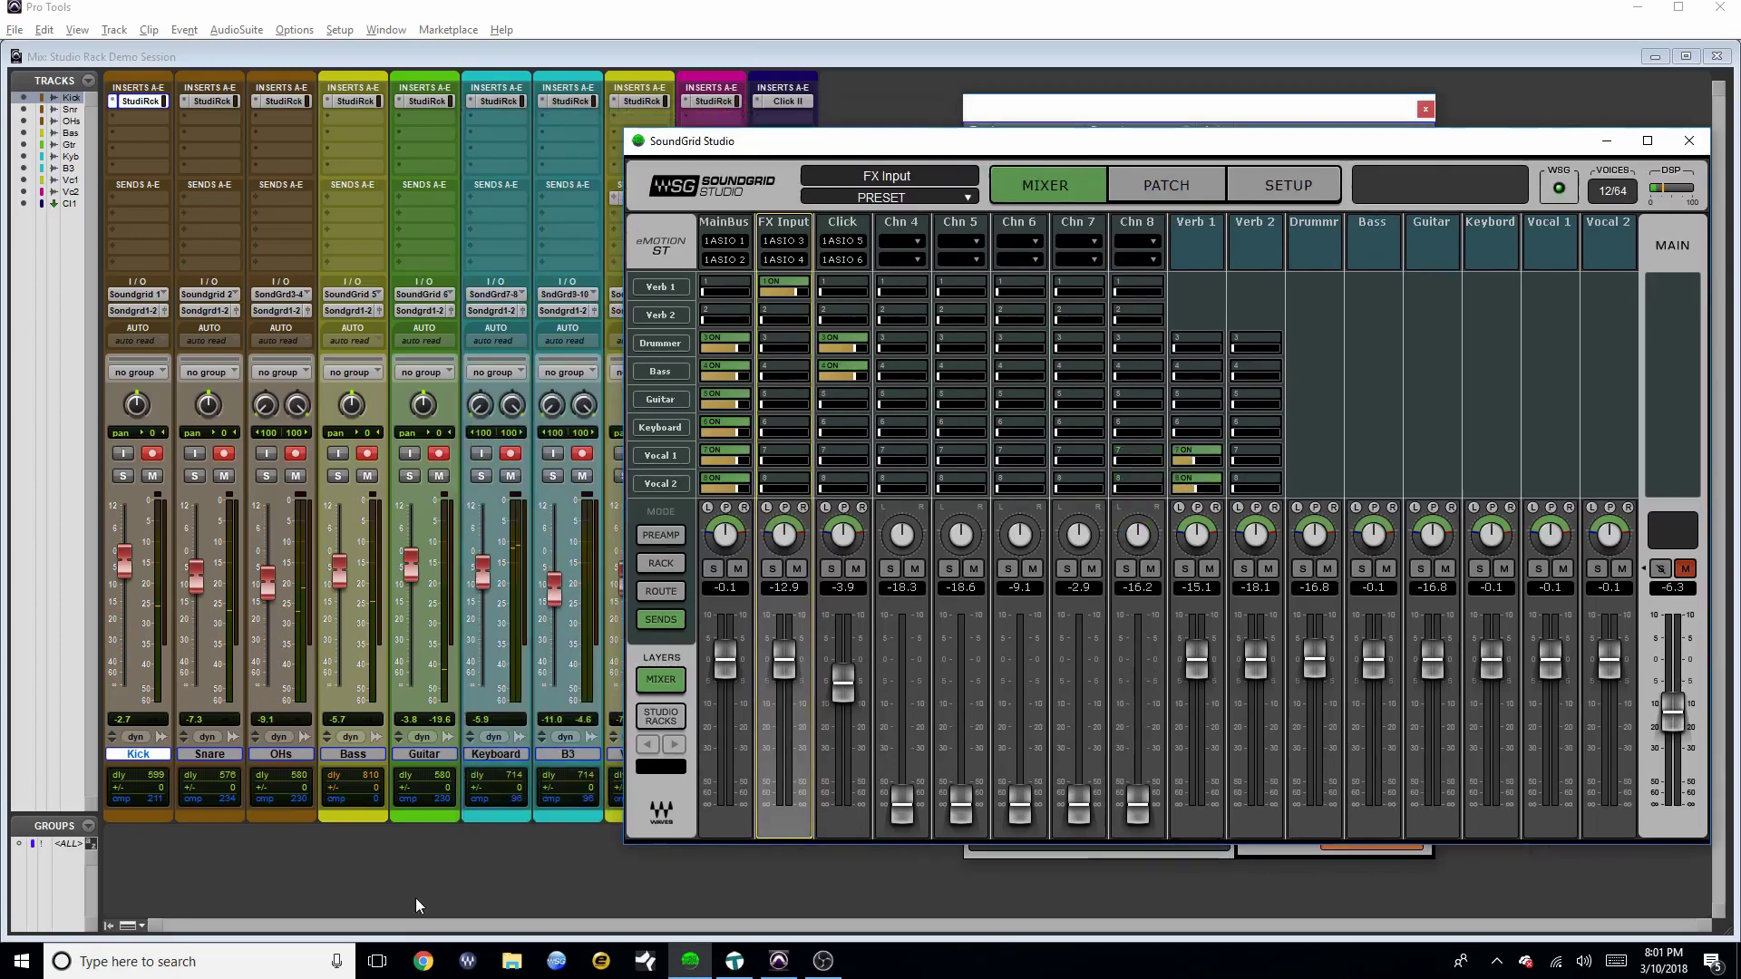
left_click(418, 820)
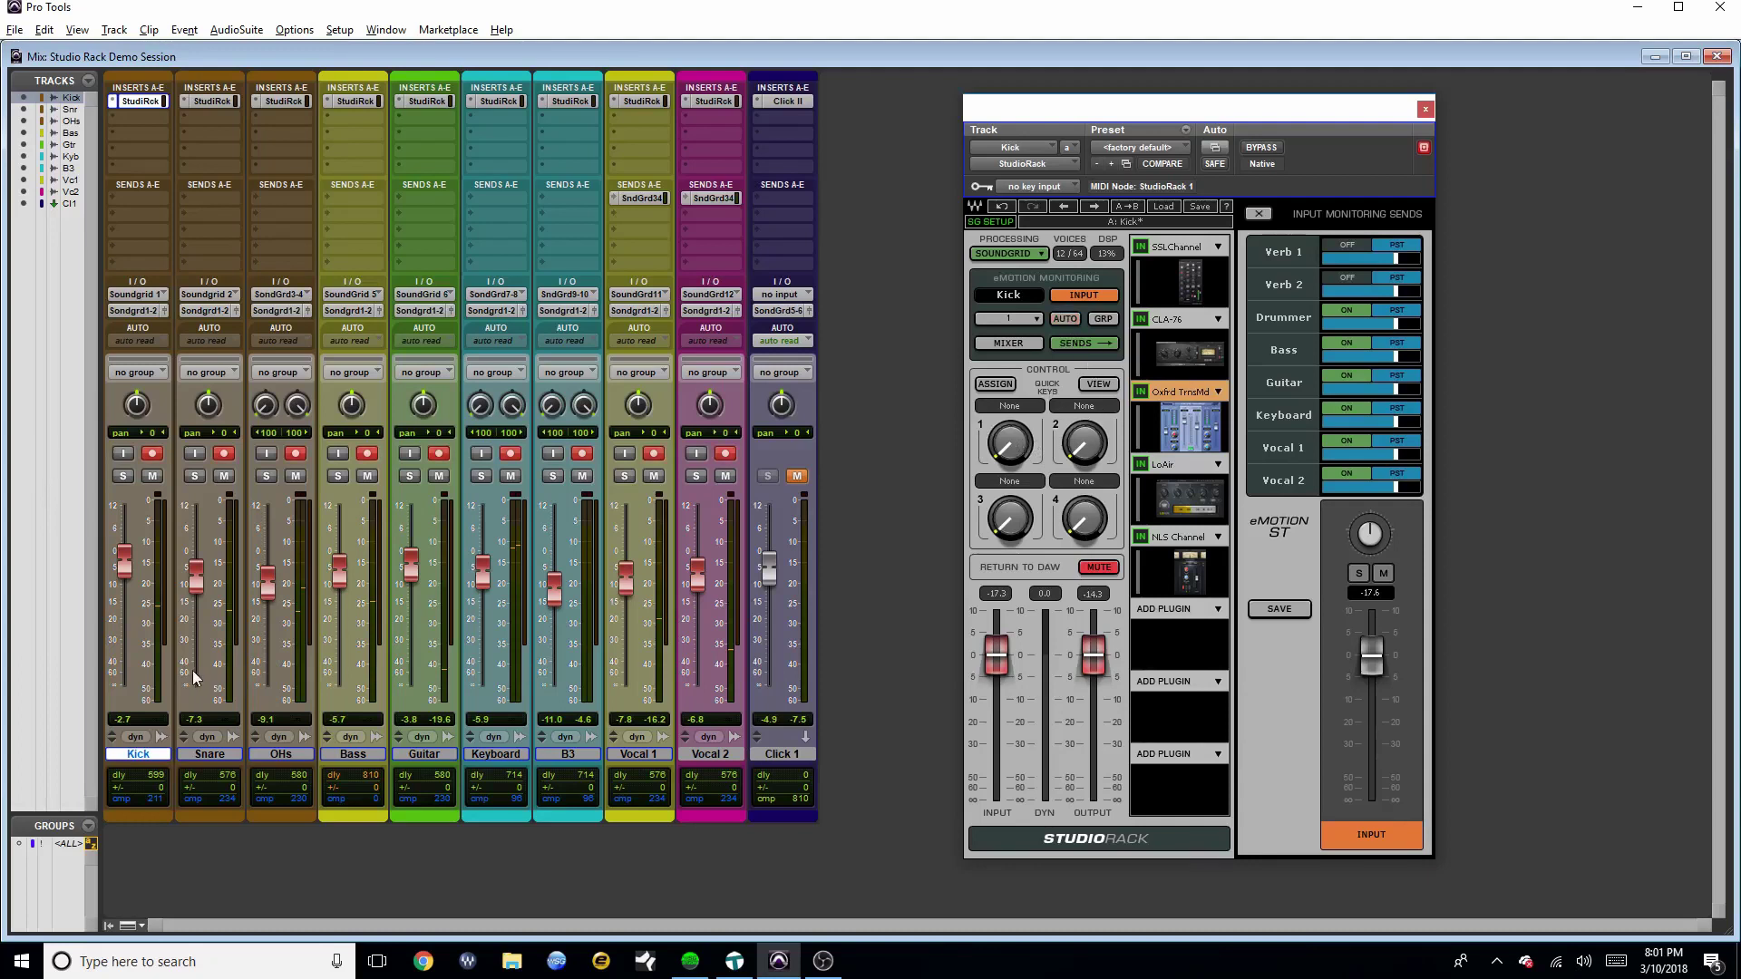
Check the Vocal 1 and Vocal 2 send levels, then close the Vocal 2 send window
left_click(639, 196)
left_click(713, 198)
left_click(712, 198)
Select the Click channel in SoundGrid Studio and review the Click 1 track's insert options in Pro Tools
left_click(690, 960)
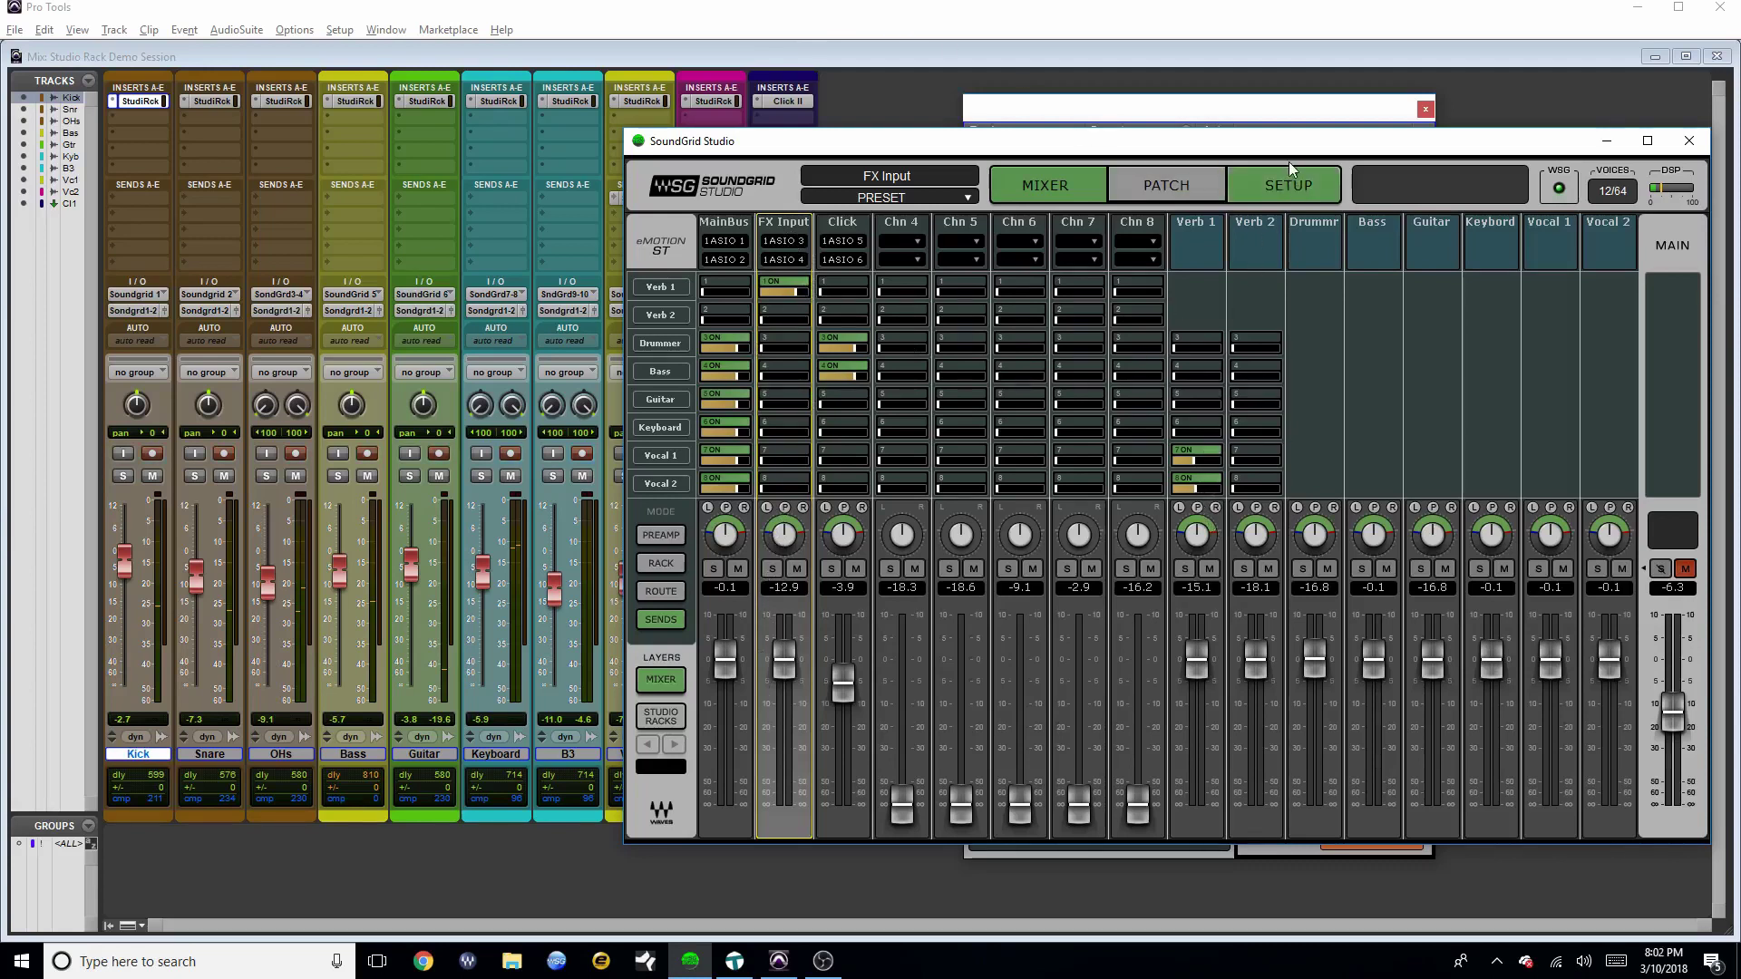
left_click_drag(854, 156, 1035, 222)
left_click(885, 184)
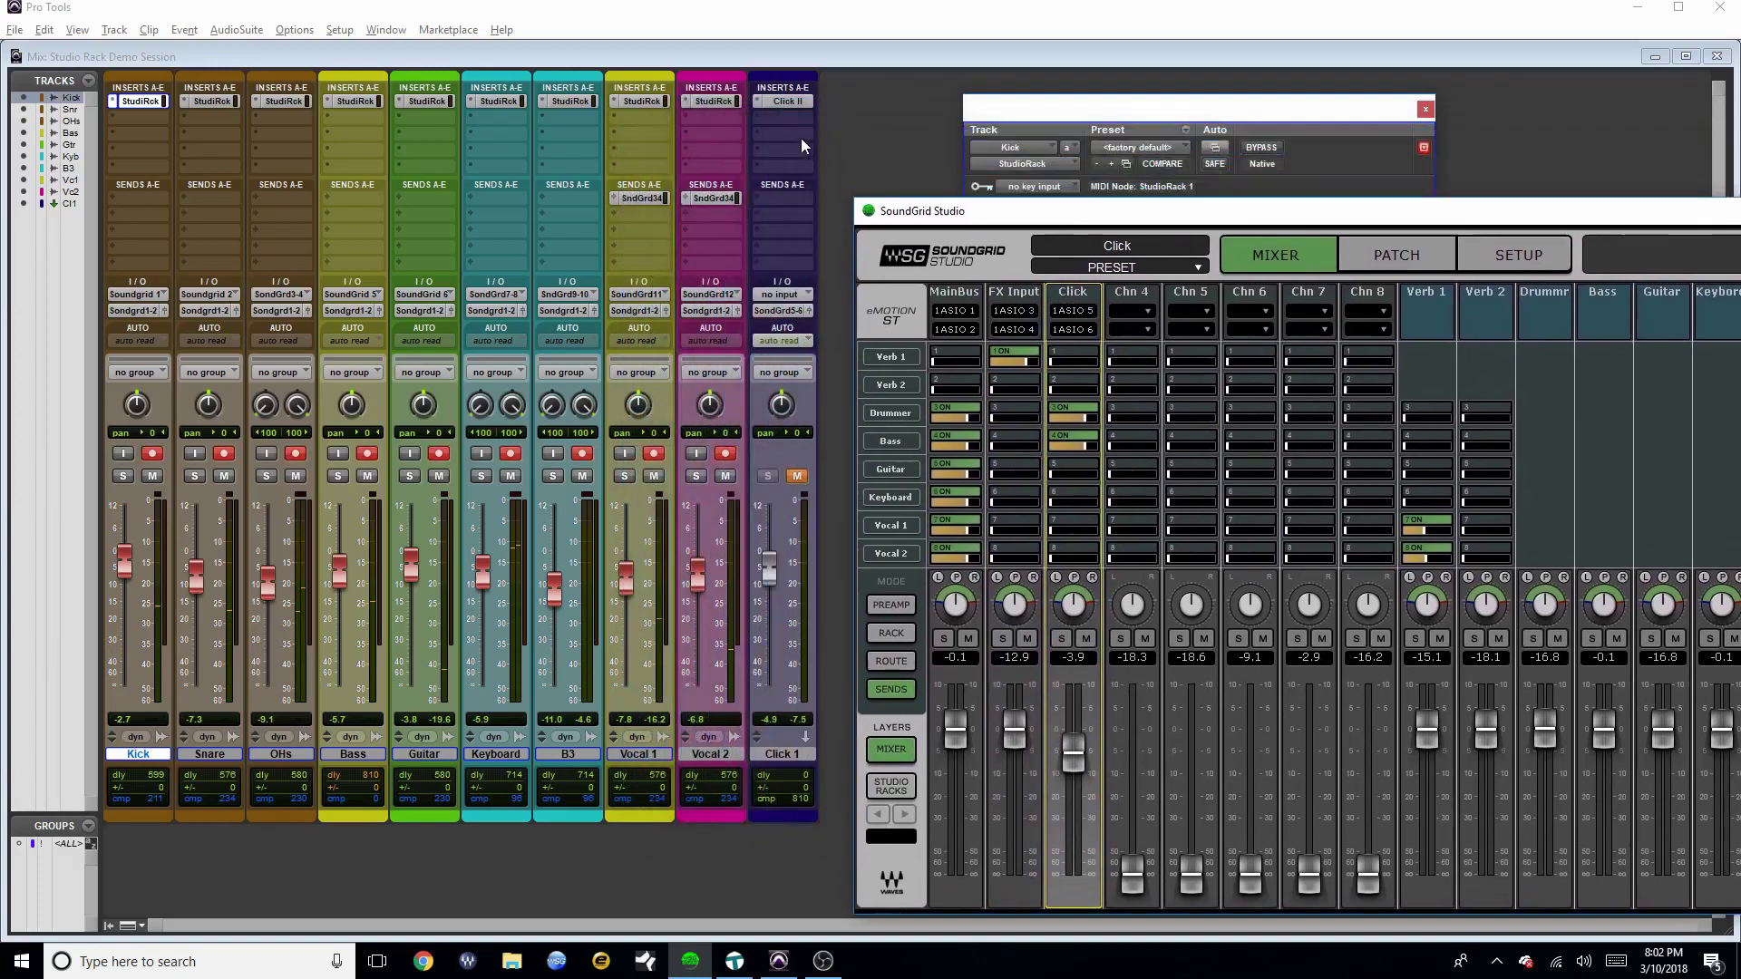
left_click(781, 116)
left_click(868, 78)
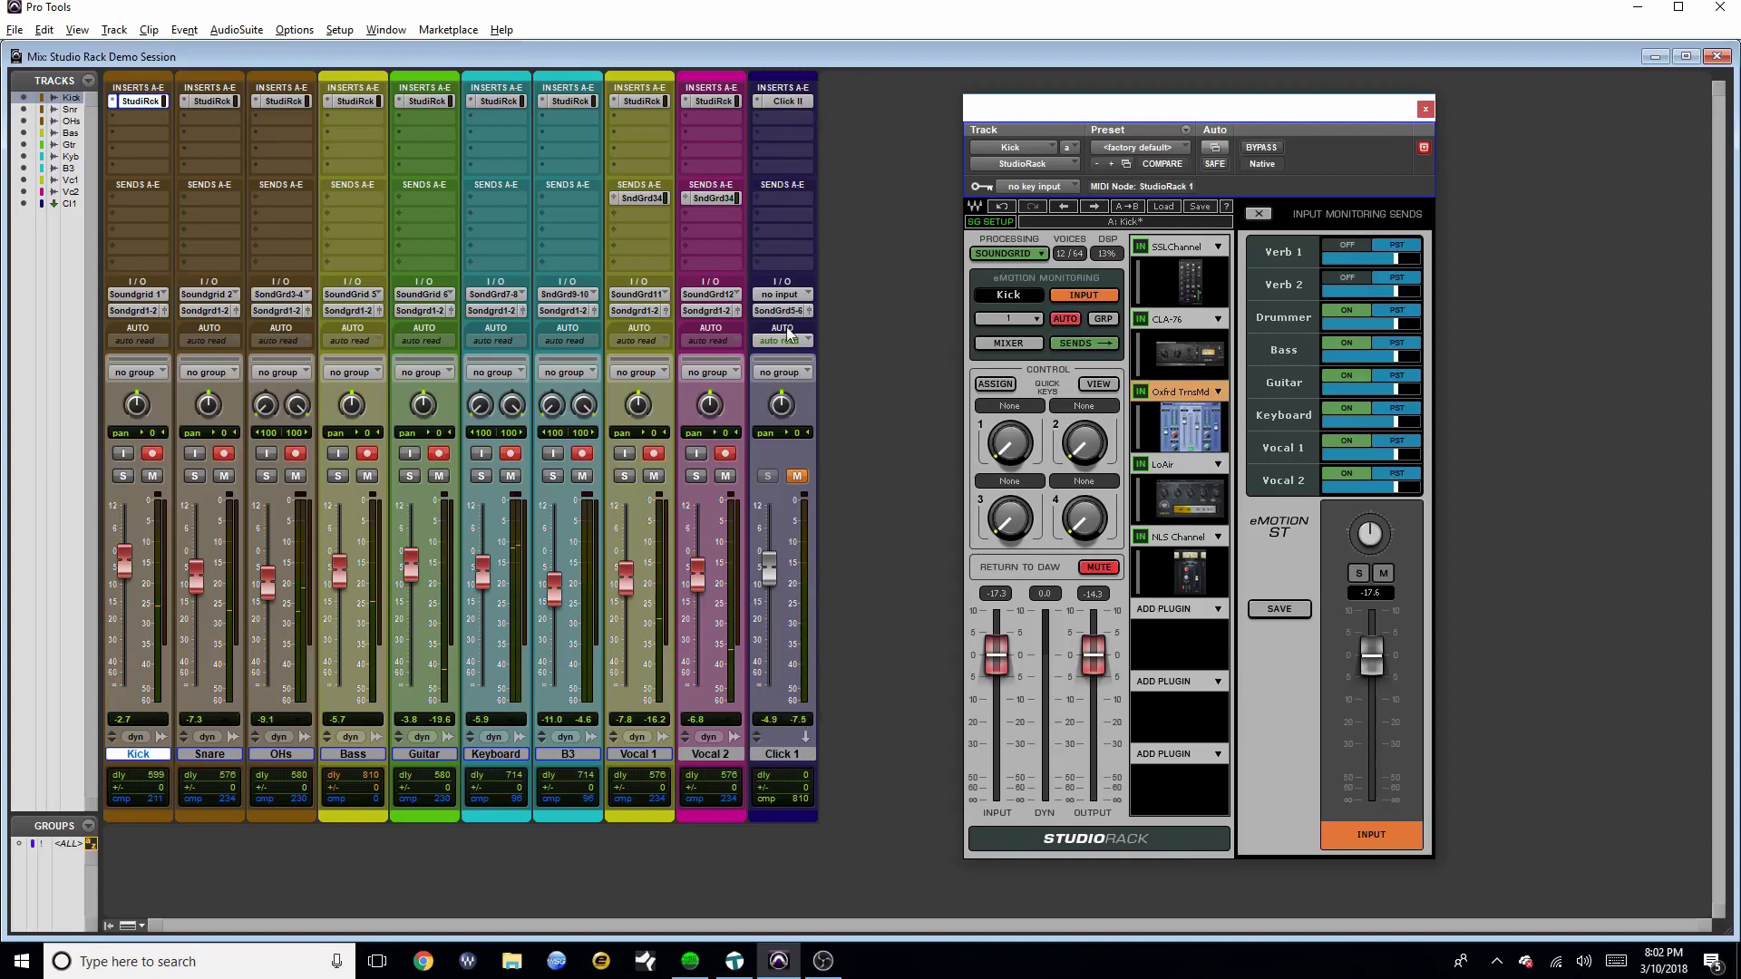
Switch the SoundGrid Studio mixer to ROUTE mode to show each channel's routing assignments
left_click(690, 960)
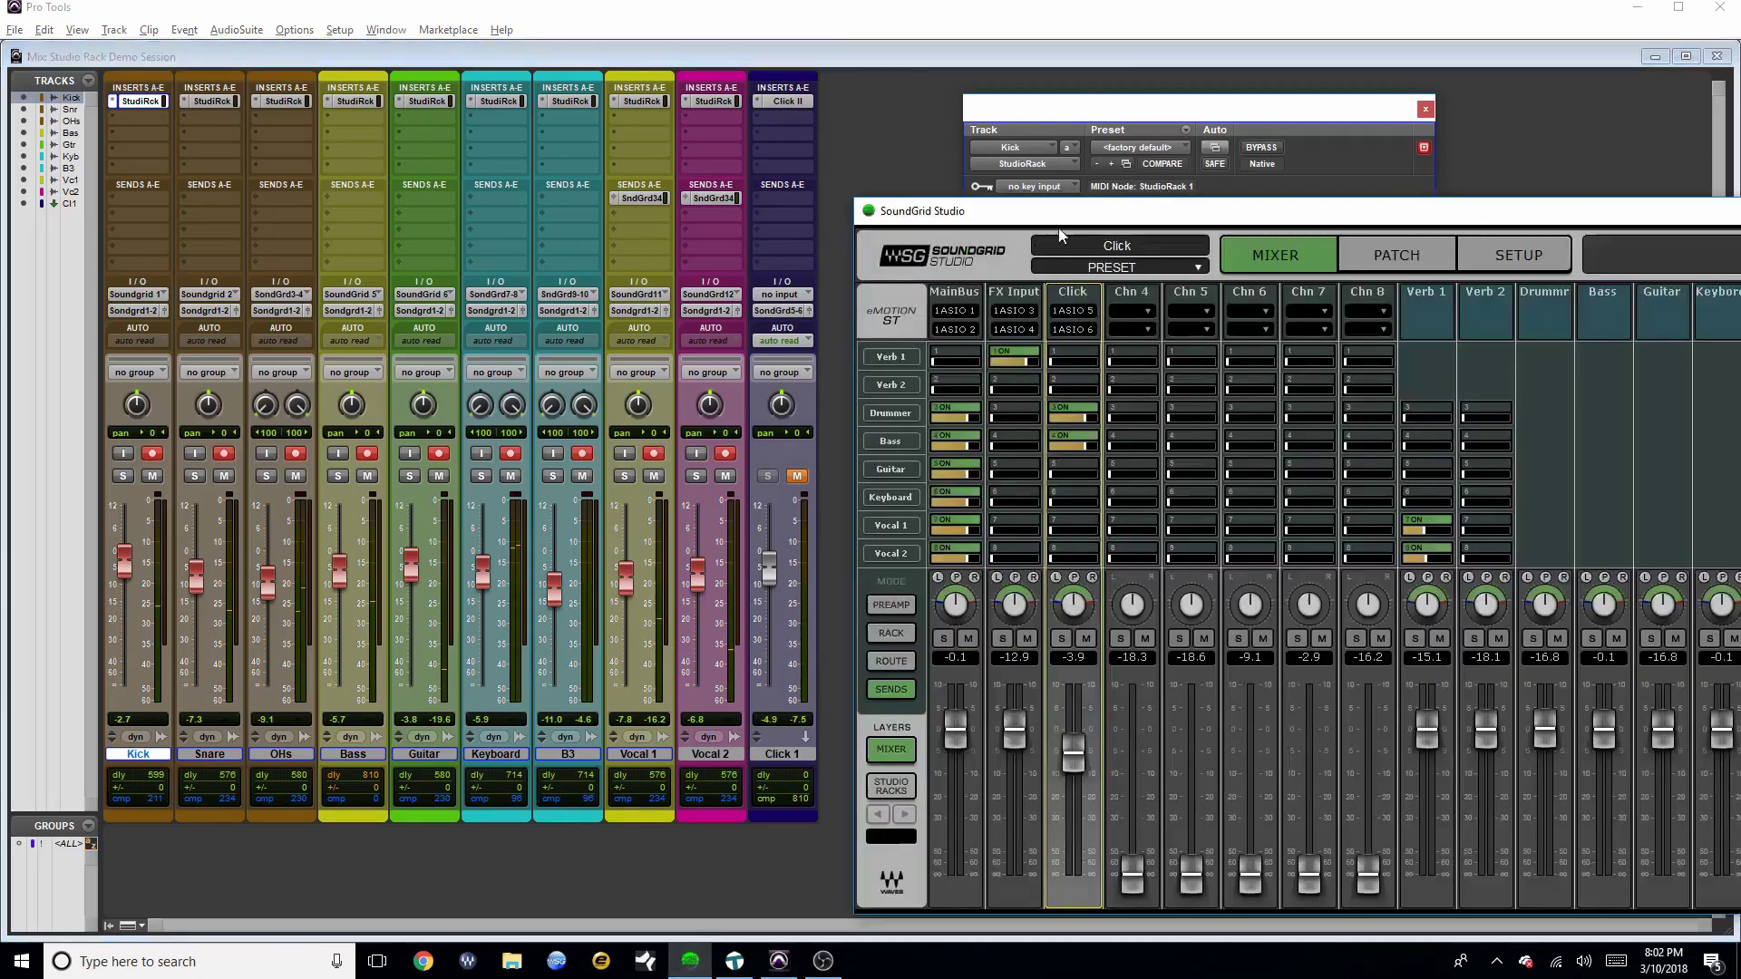
left_click_drag(1058, 226, 747, 104)
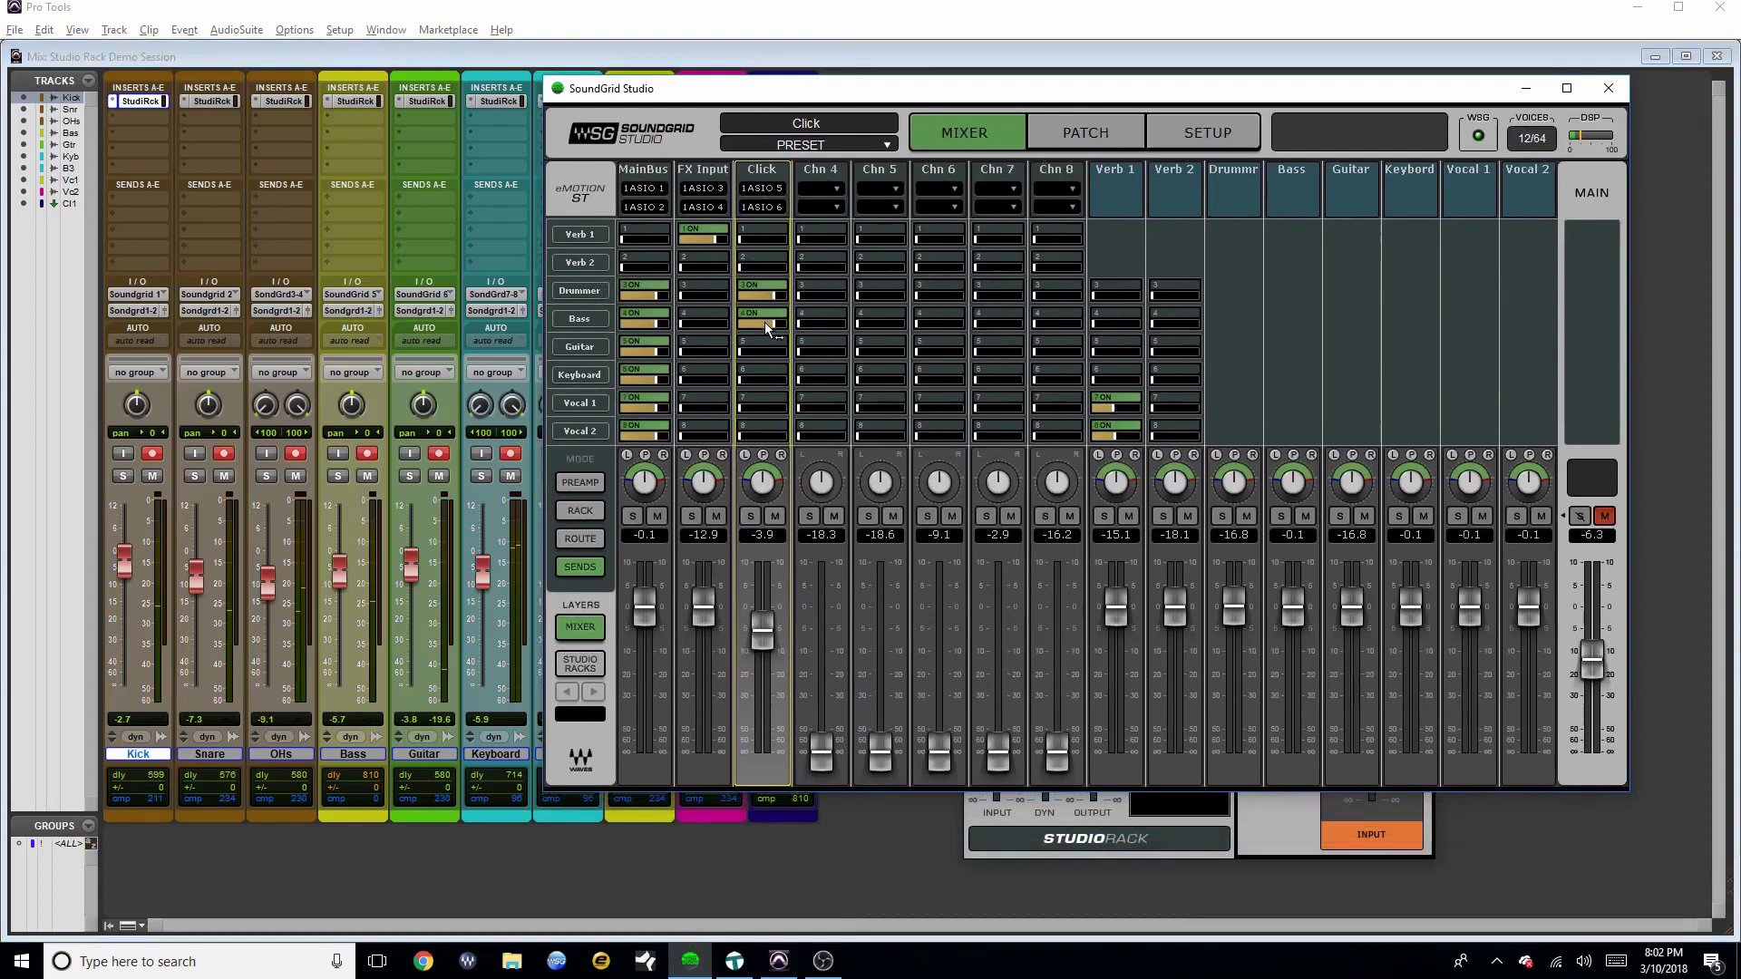
left_click(585, 540)
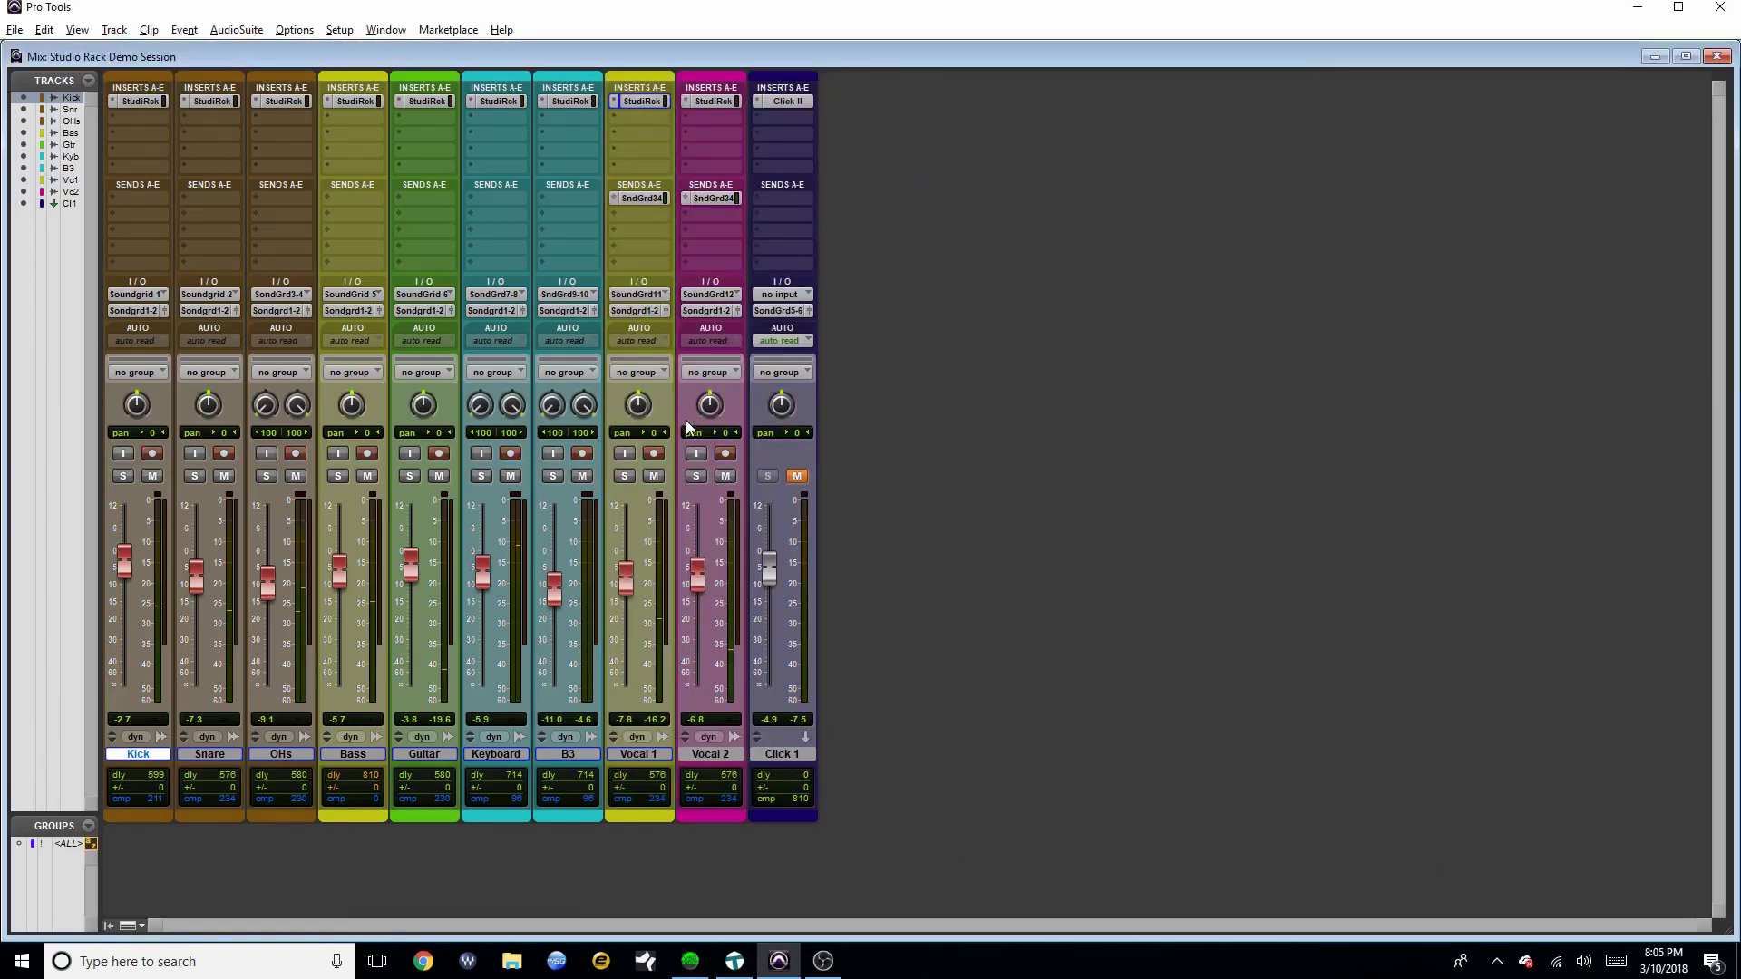
left_click(643, 101)
left_click(644, 100)
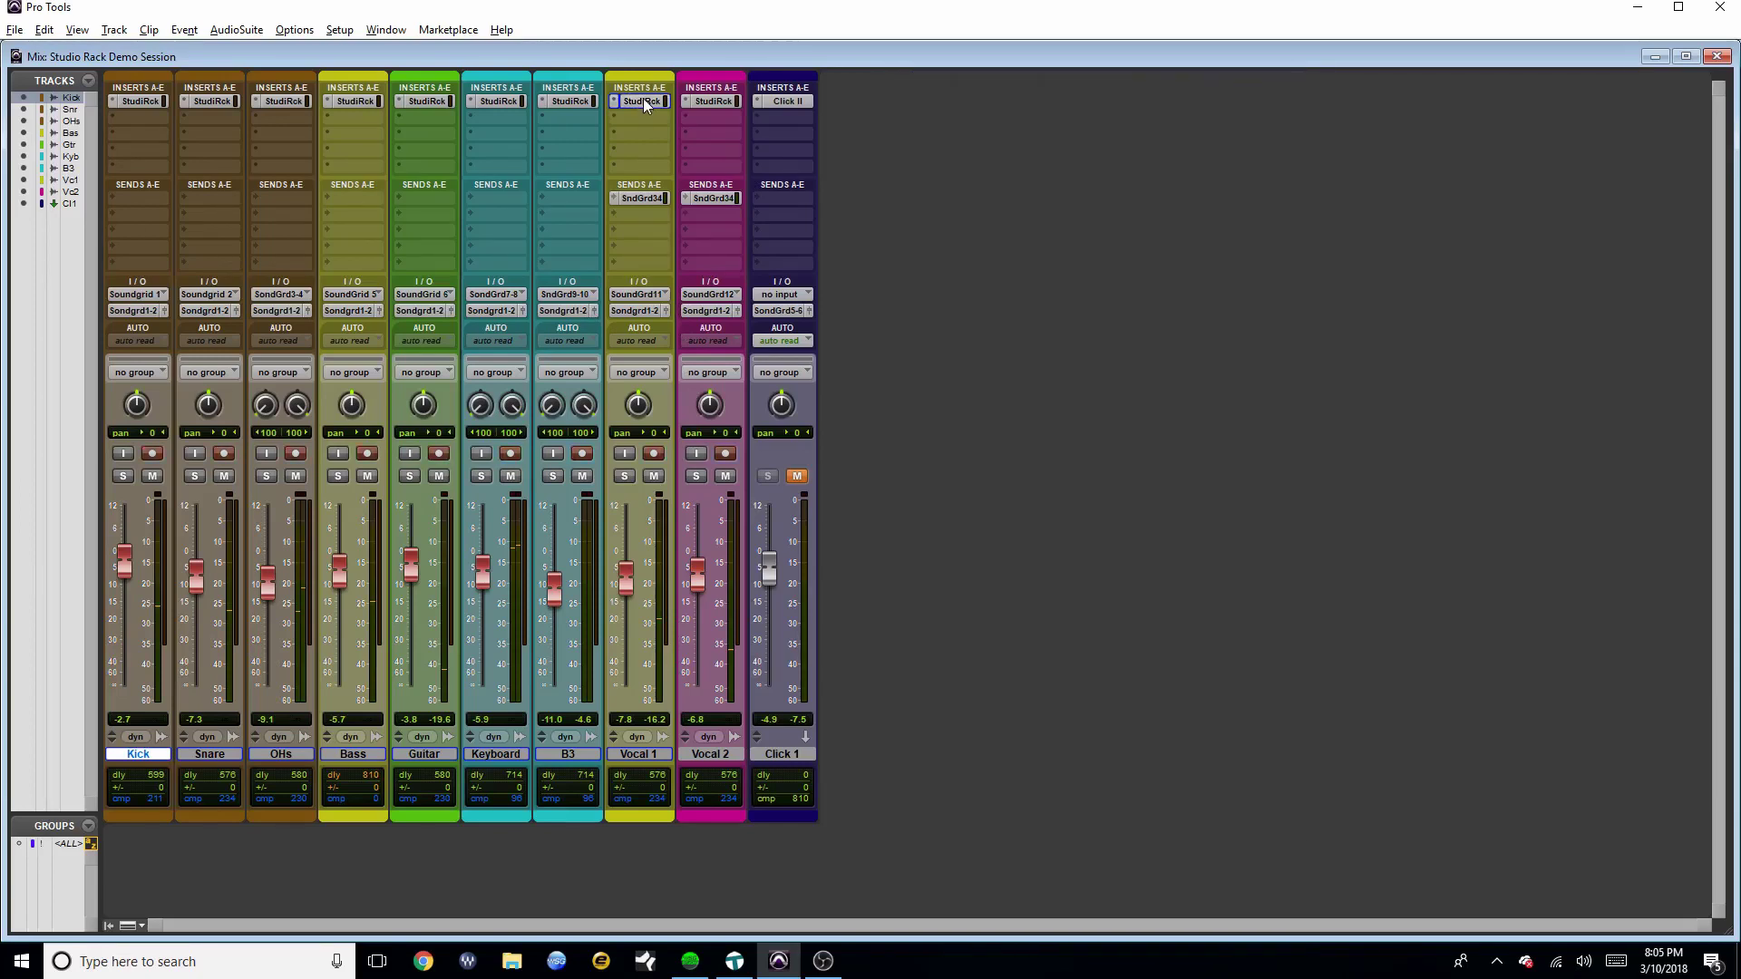